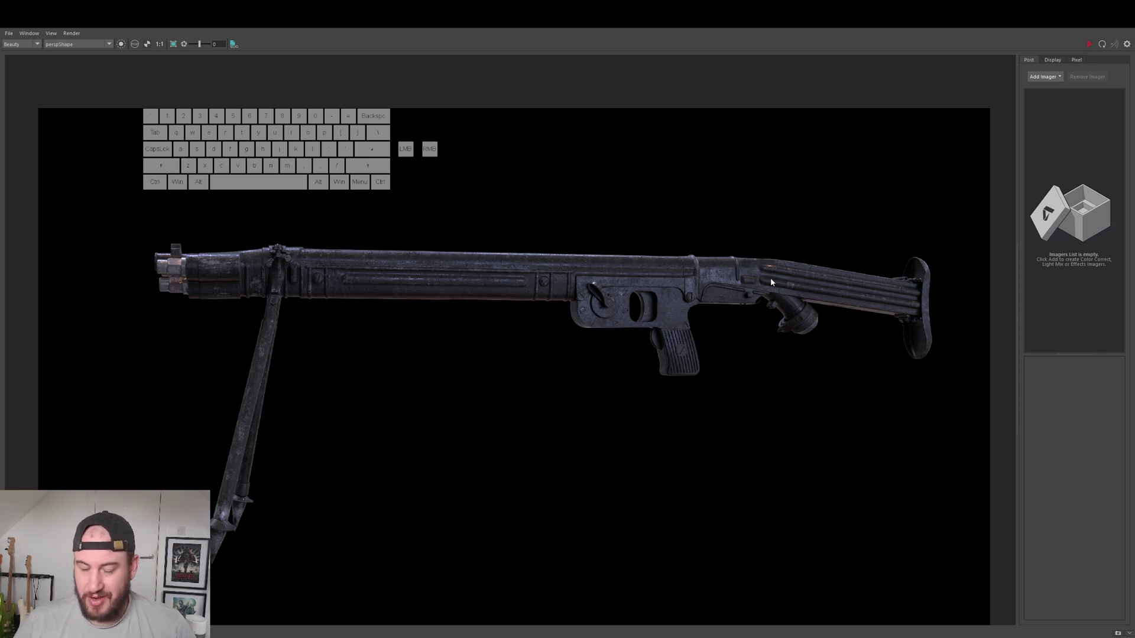
Step: Examine the rendered weapon's trigger housing, barrel and bipod up close, and its overall look in the full frame
scroll(776, 310, "up", 5)
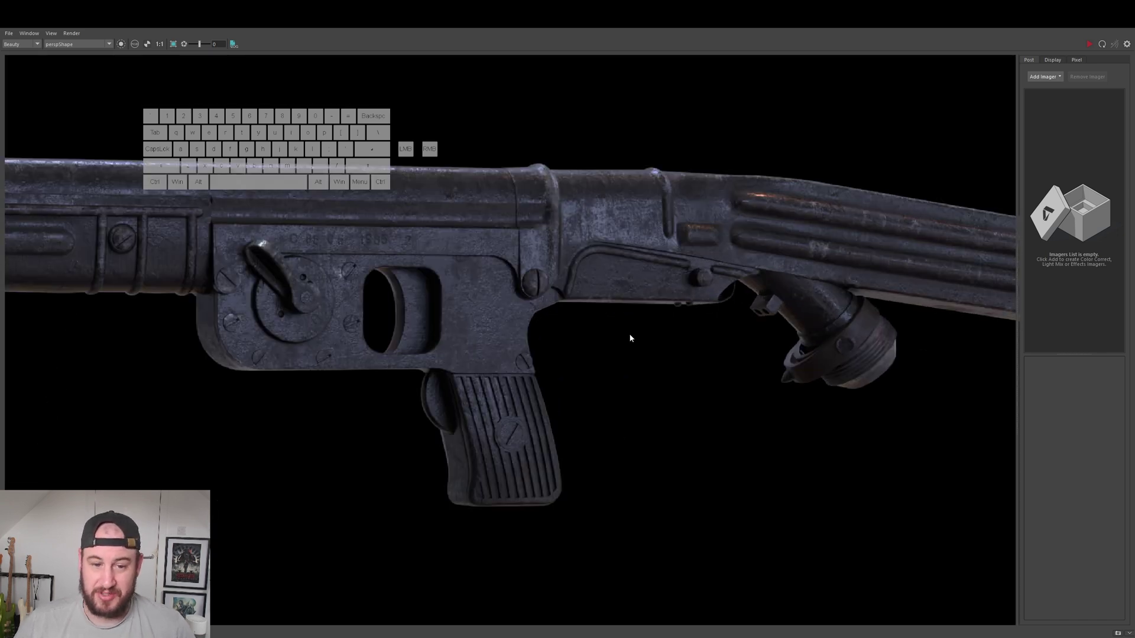
middle_click_drag(606, 341, 720, 376)
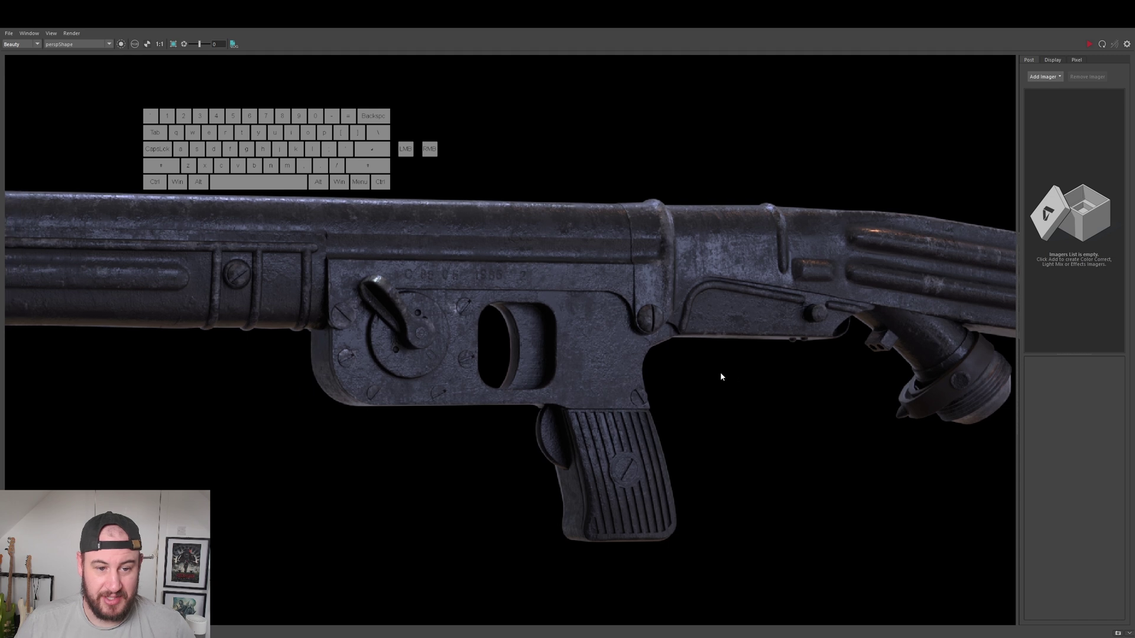
scroll(397, 375, "down", 5)
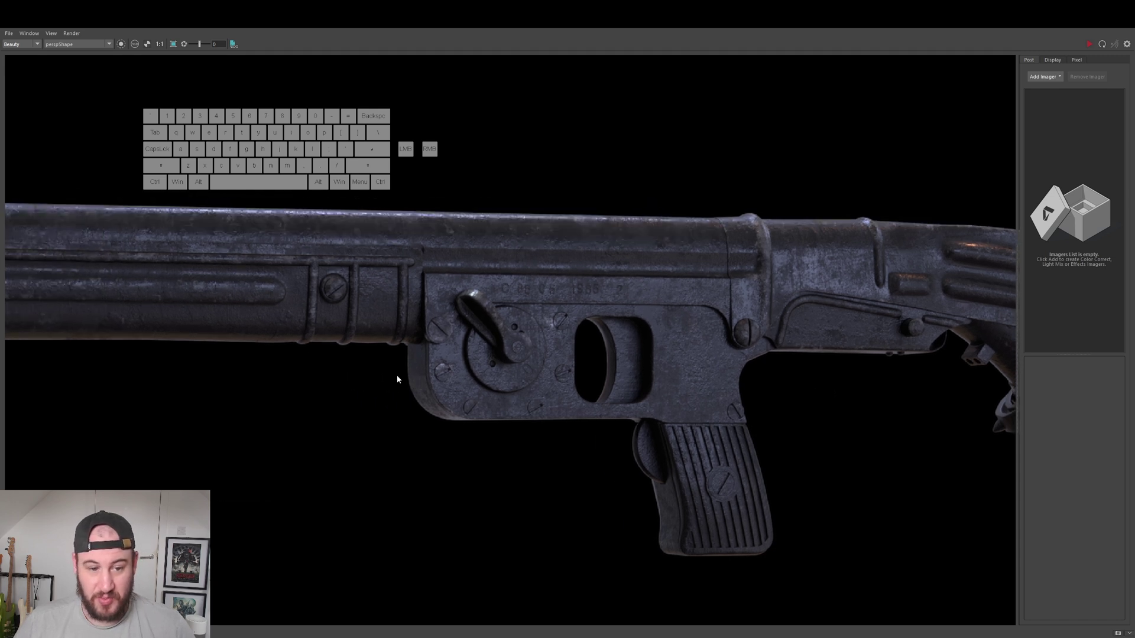
middle_click_drag(415, 392, 558, 302)
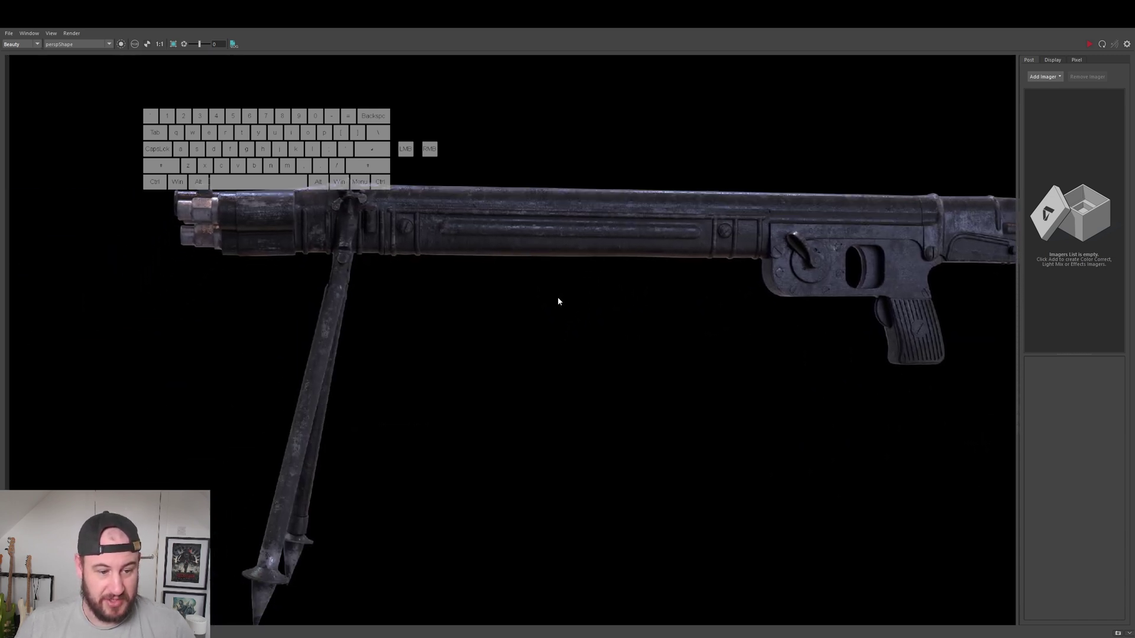
scroll(825, 342, "down", 2)
middle_click_drag(825, 341, 622, 320)
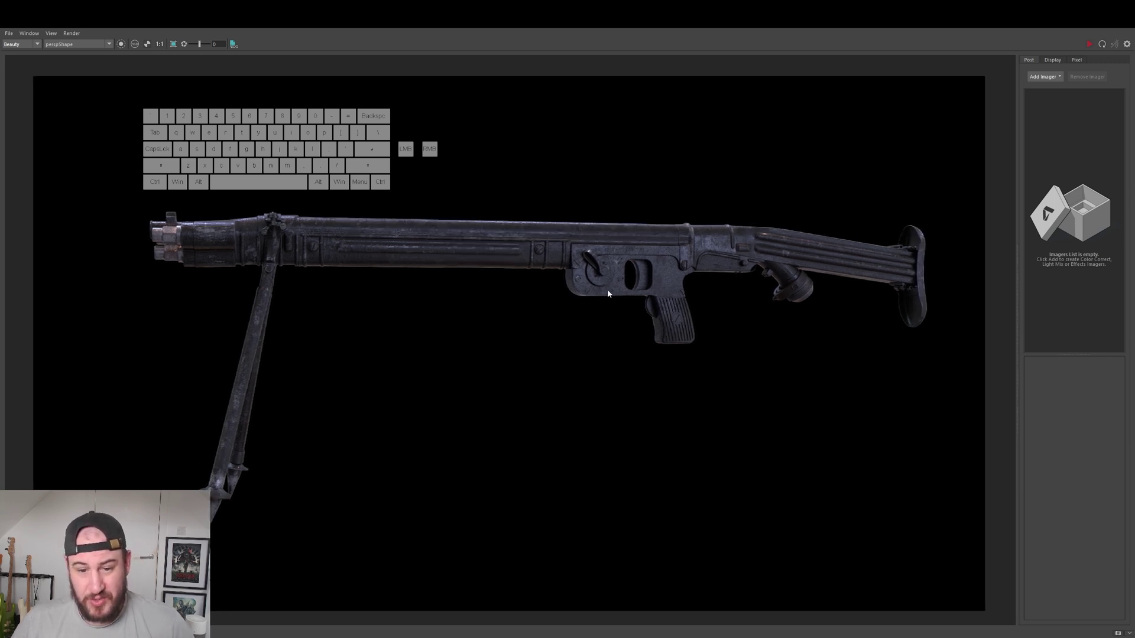
middle_click_drag(827, 280, 856, 266)
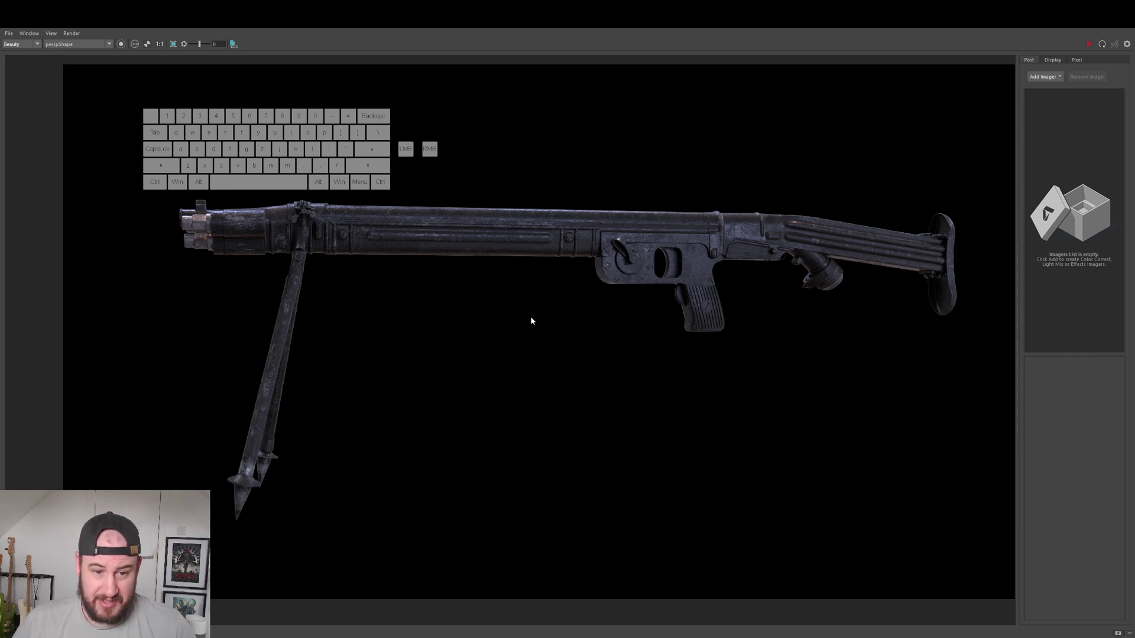
middle_click_drag(600, 302, 592, 348)
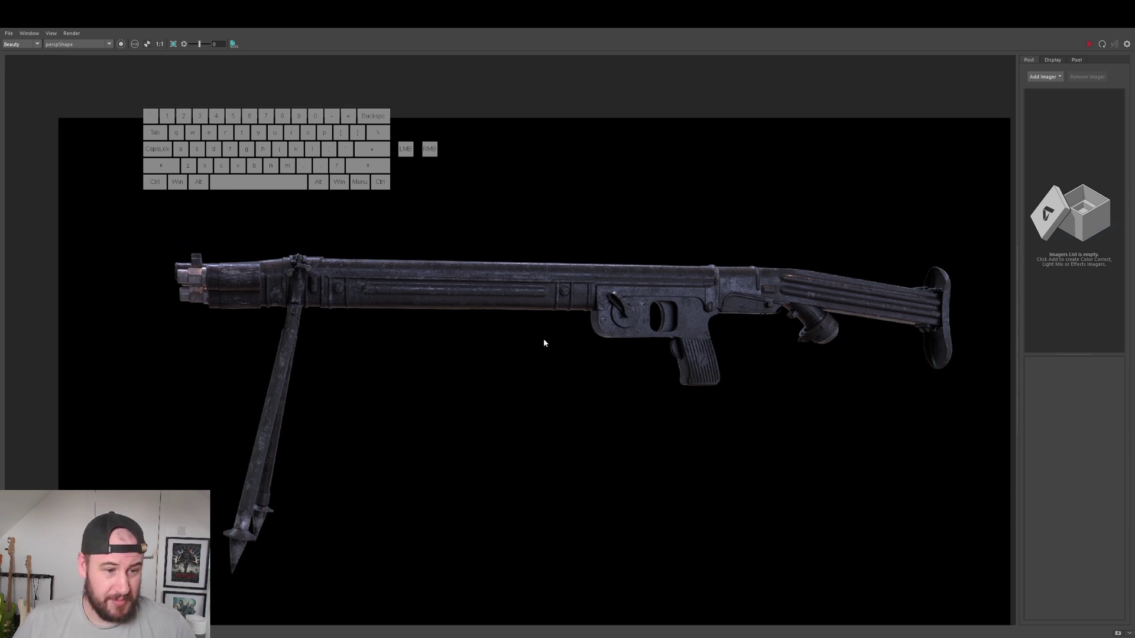
scroll(576, 338, "down", 2)
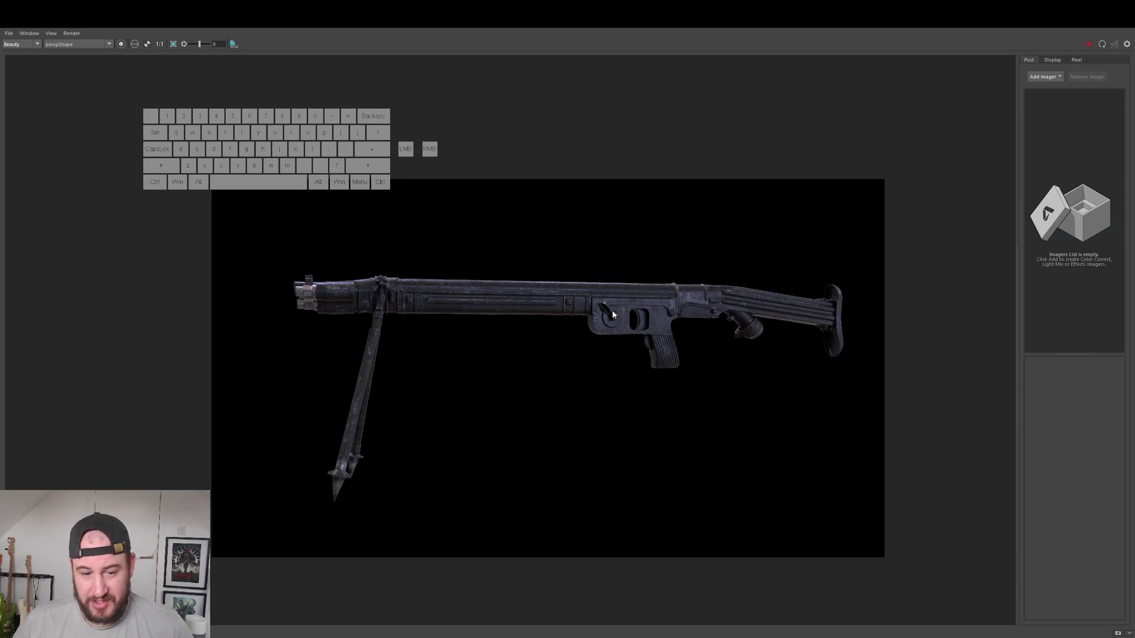
scroll(665, 304, "down", 2)
middle_click_drag(697, 333, 649, 347)
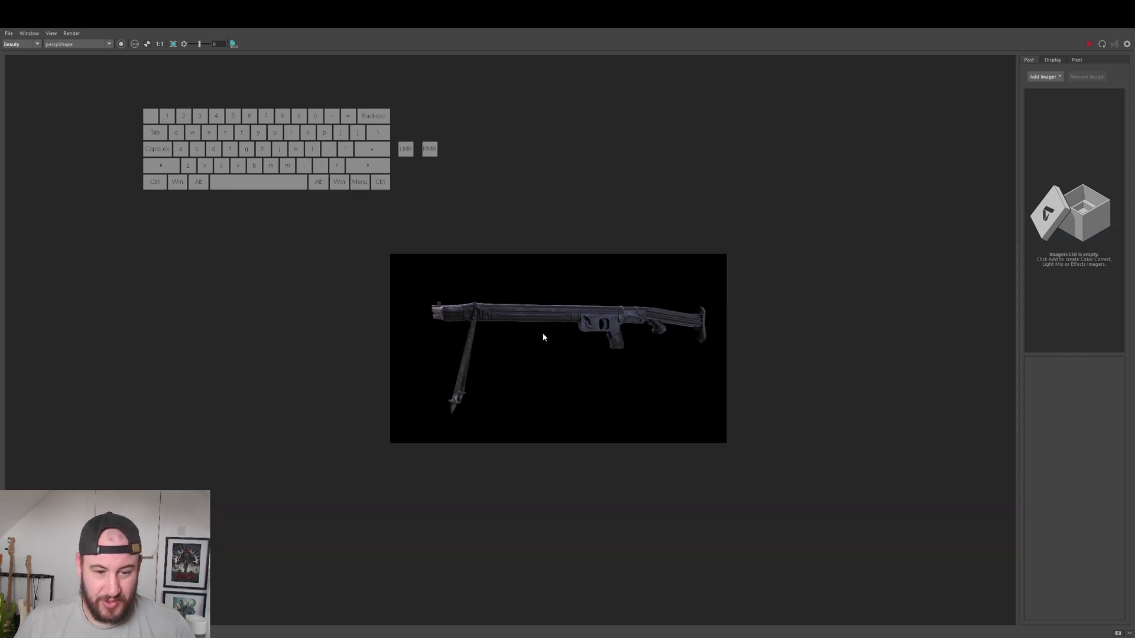
scroll(543, 337, "up", 4)
scroll(666, 310, "down", 2)
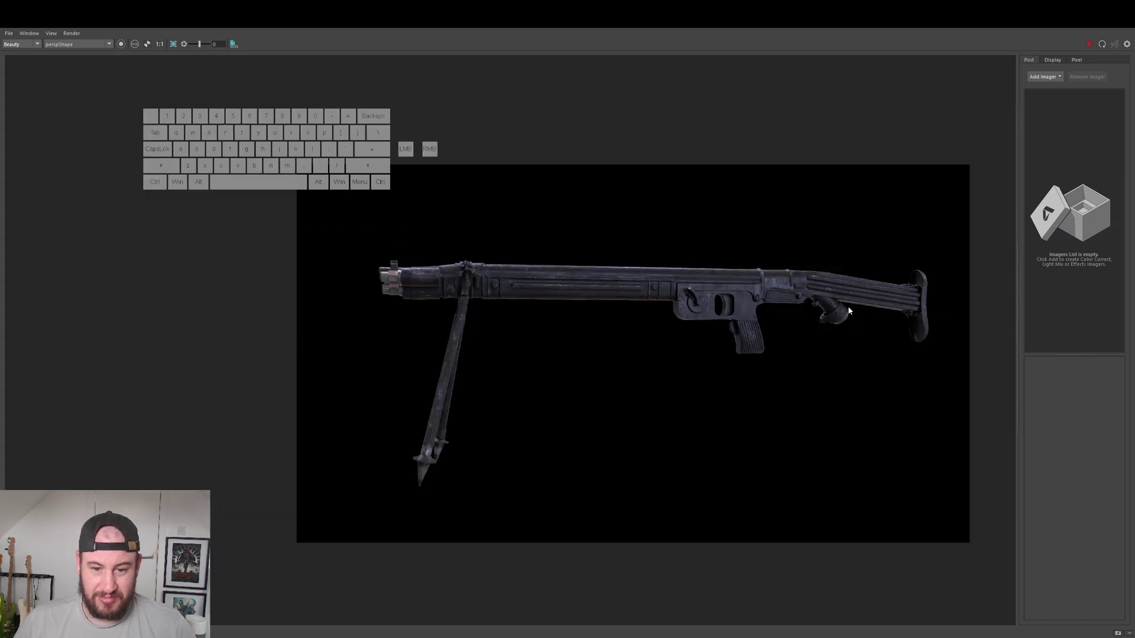
middle_click_drag(849, 312, 757, 301)
scroll(790, 286, "down", 1)
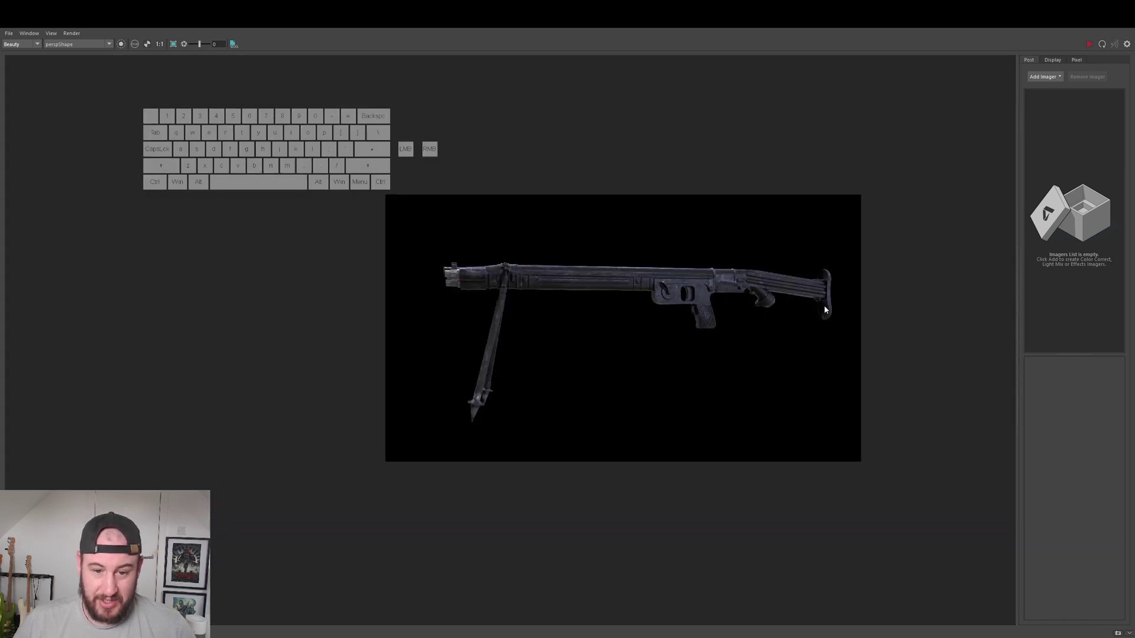
middle_click_drag(679, 254, 600, 275)
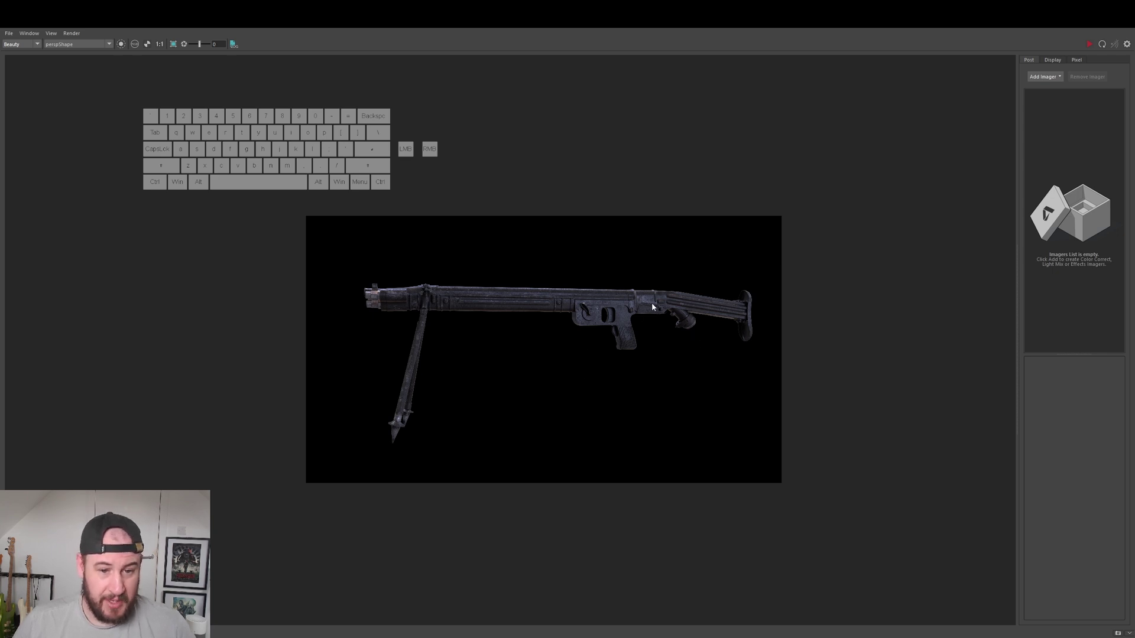
Step: Inspect the surface wear in the render along the stock, the muzzle and the bipod mount
scroll(652, 306, "up", 2)
scroll(616, 326, "up", 1)
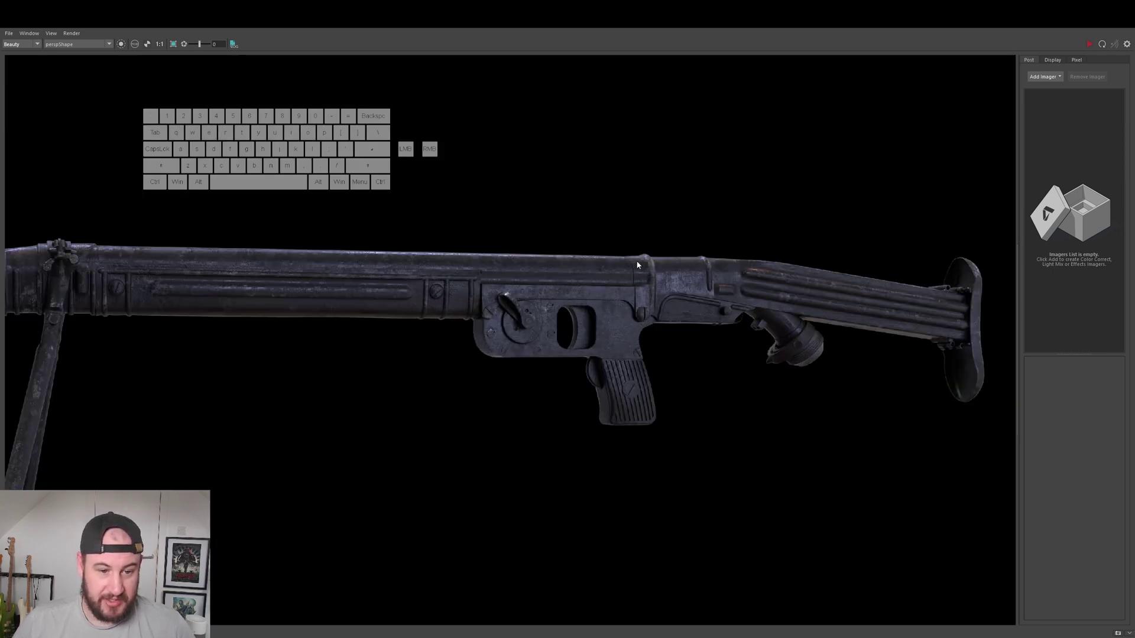
middle_click_drag(375, 368, 546, 335)
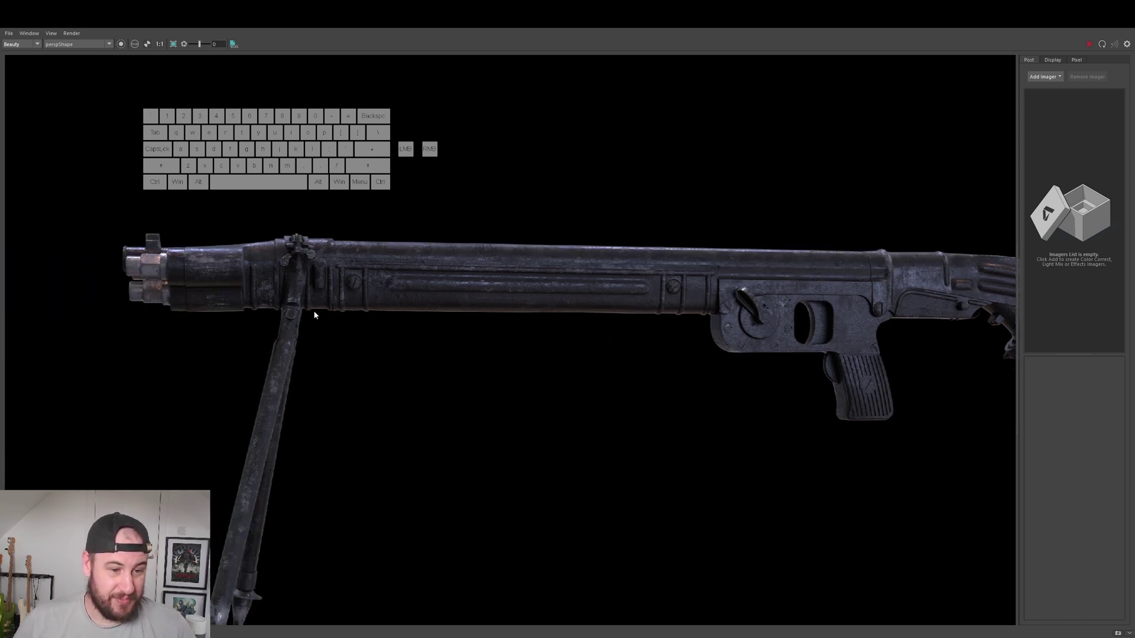
middle_click_drag(299, 304, 326, 259)
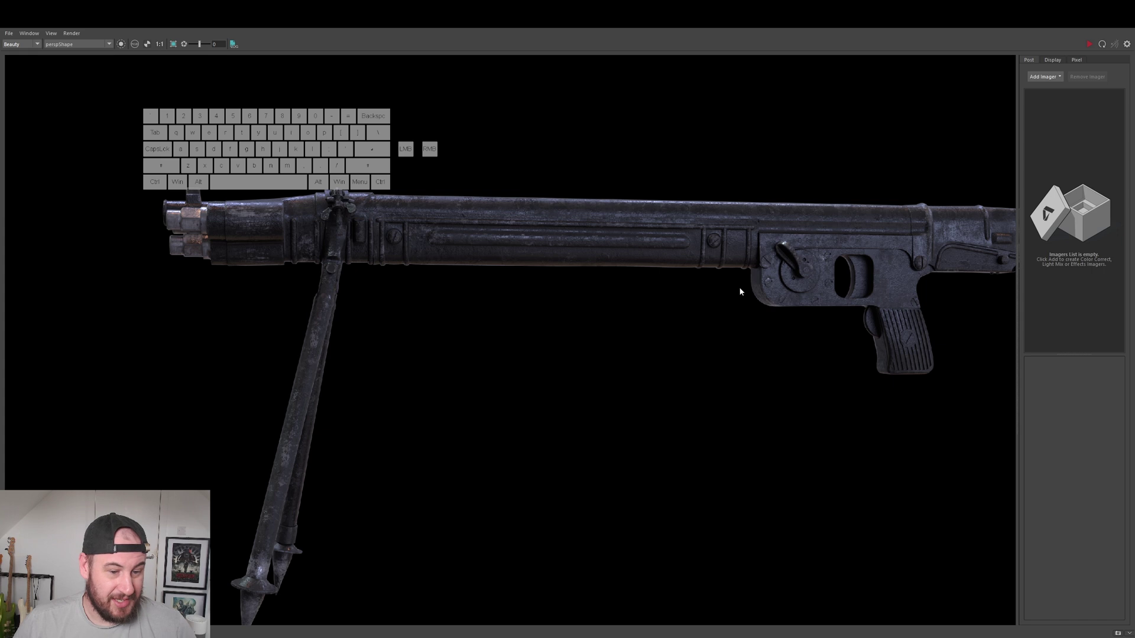
middle_click_drag(741, 291, 585, 313)
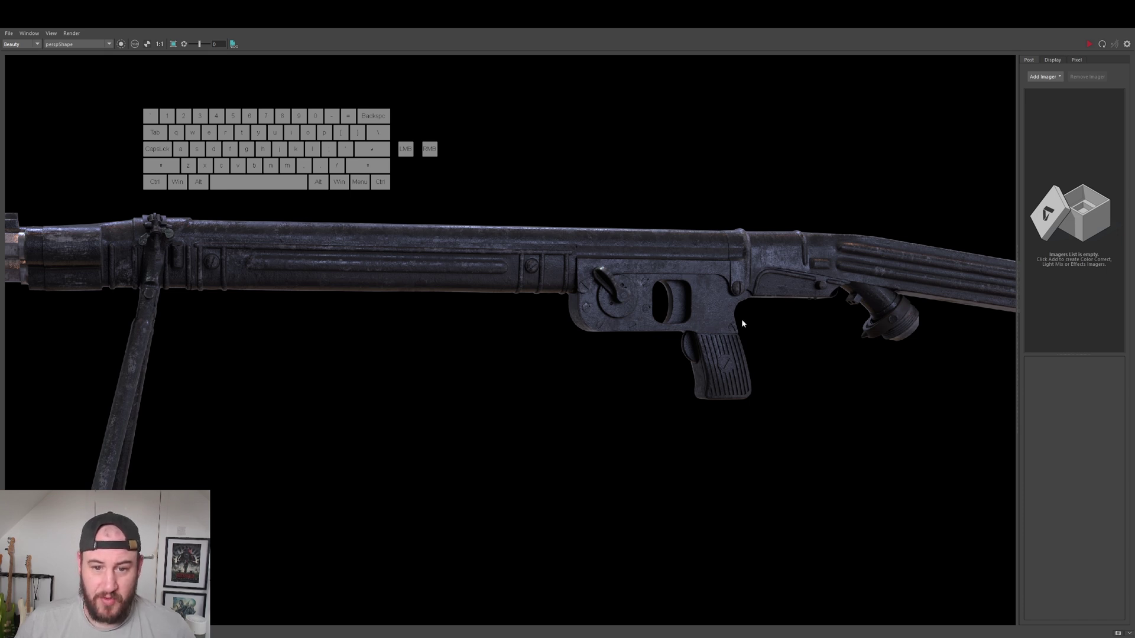
scroll(734, 329, "up", 2)
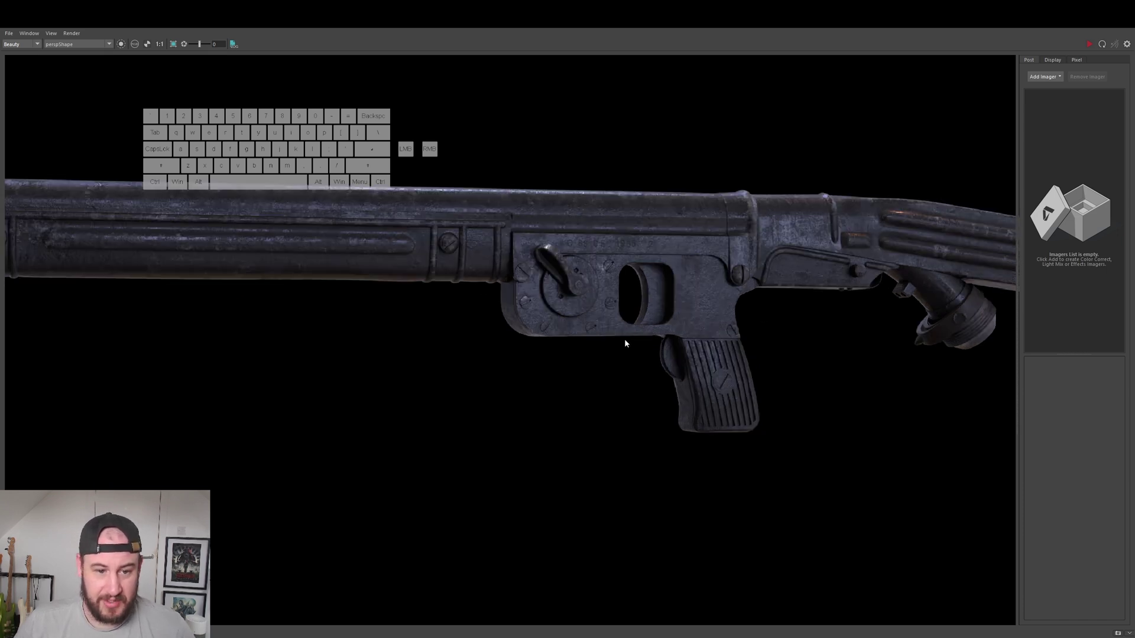
middle_click_drag(717, 348, 852, 349)
middle_click_drag(345, 367, 595, 347)
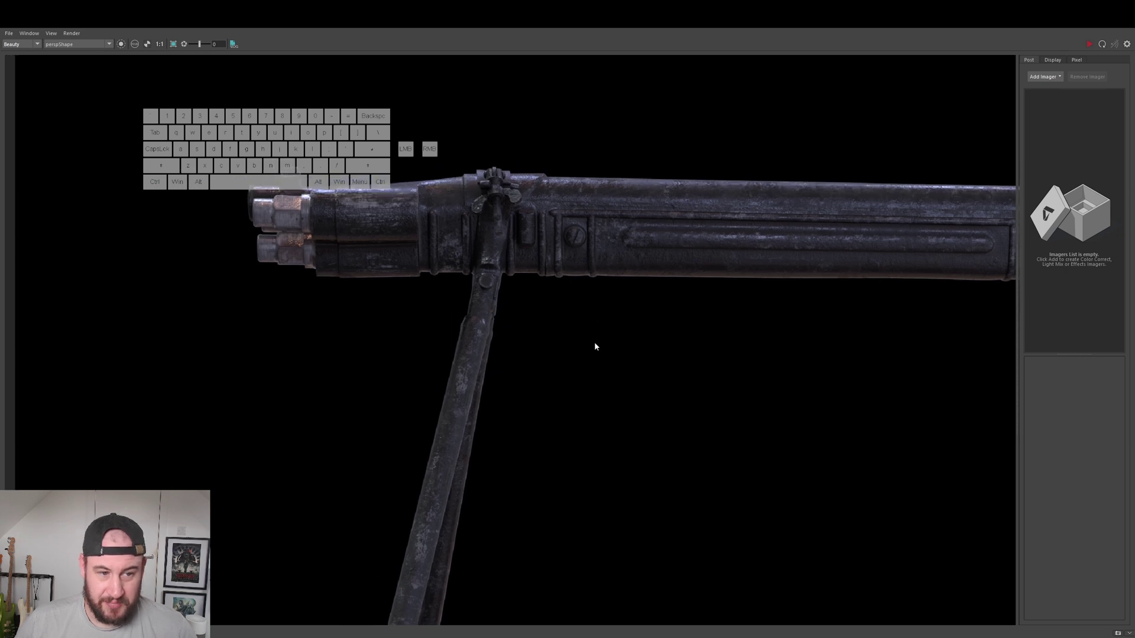
scroll(628, 290, "up", 3)
middle_click_drag(737, 332, 785, 427)
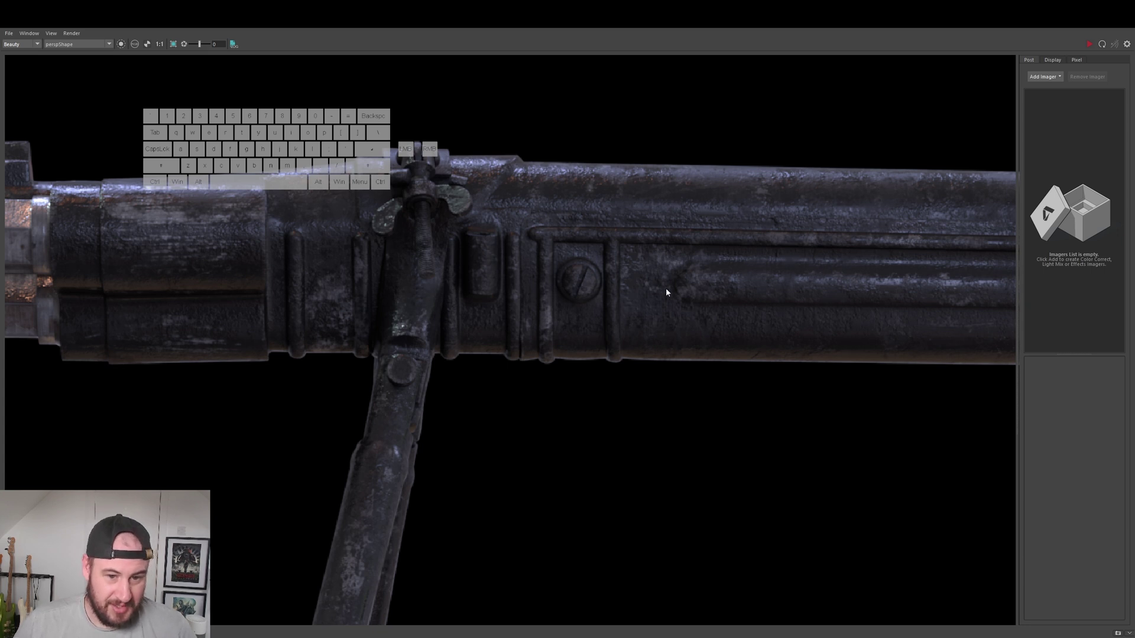
scroll(666, 289, "down", 3)
middle_click_drag(963, 332, 413, 321)
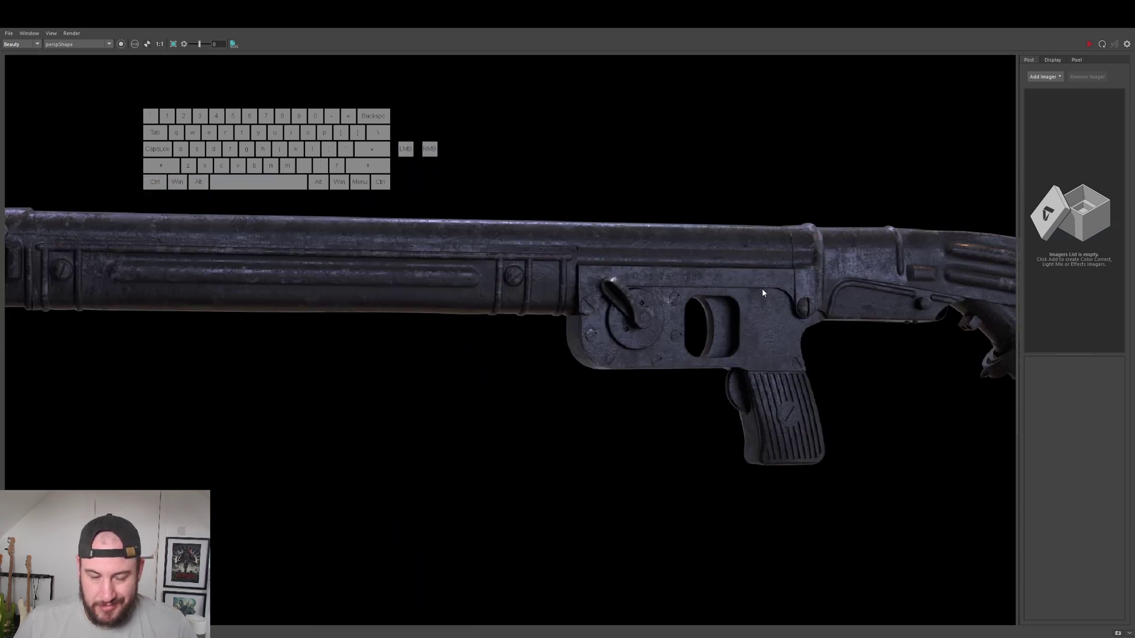
Step: Inspect the engraved trigger housing and pistol grip in the render, and review the whole weapon again
scroll(762, 292, "up", 4)
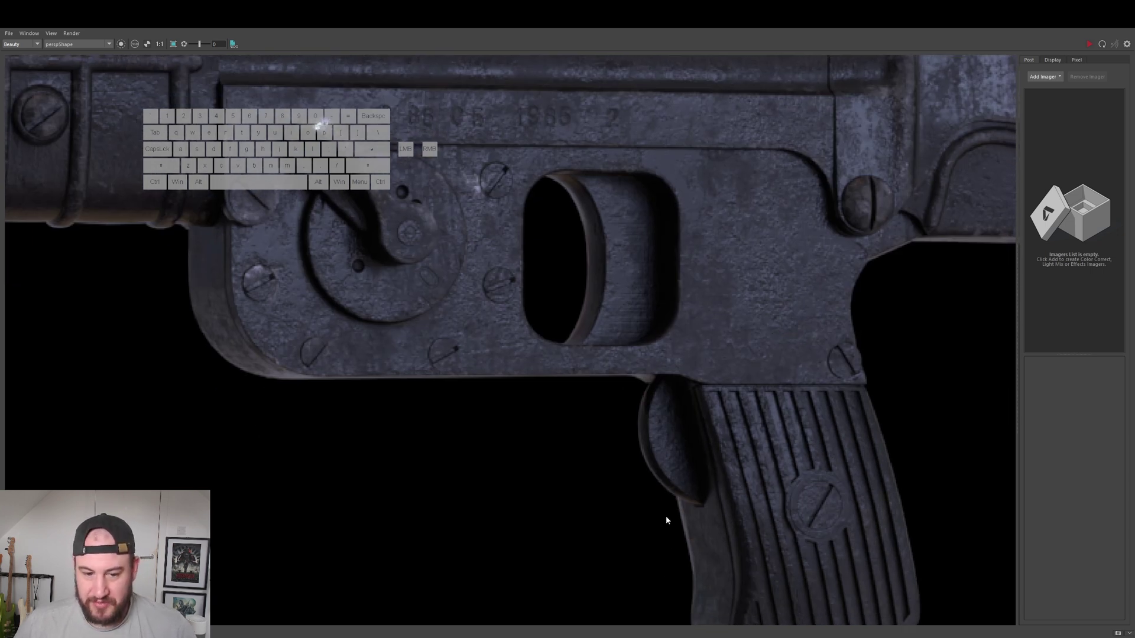
scroll(680, 497, "down", 3)
scroll(856, 414, "down", 5)
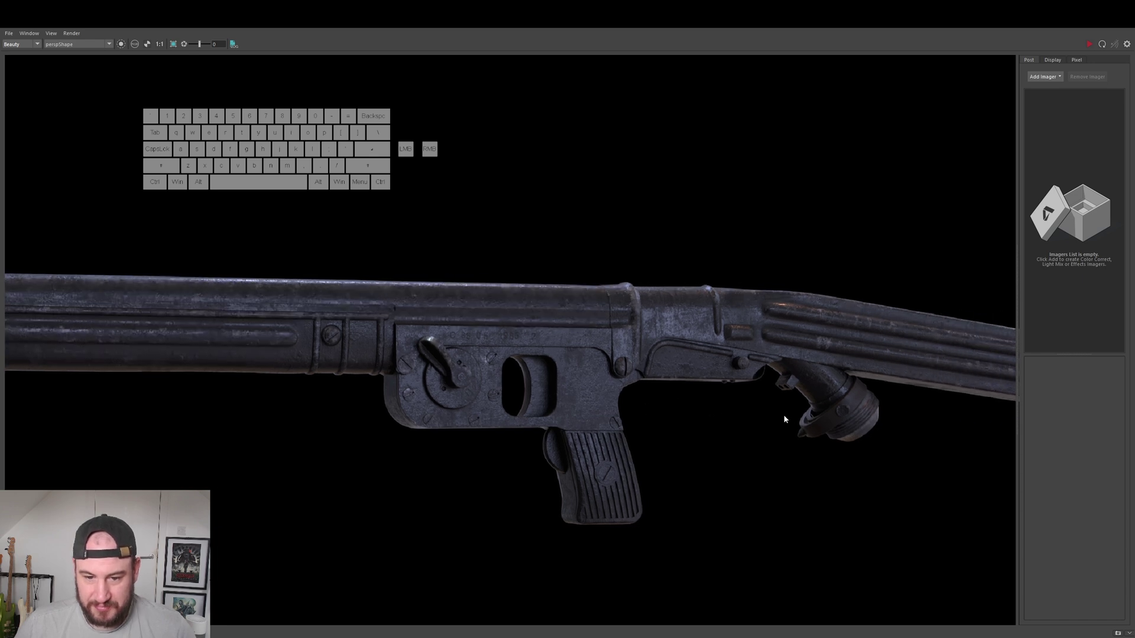
scroll(572, 390, "down", 3)
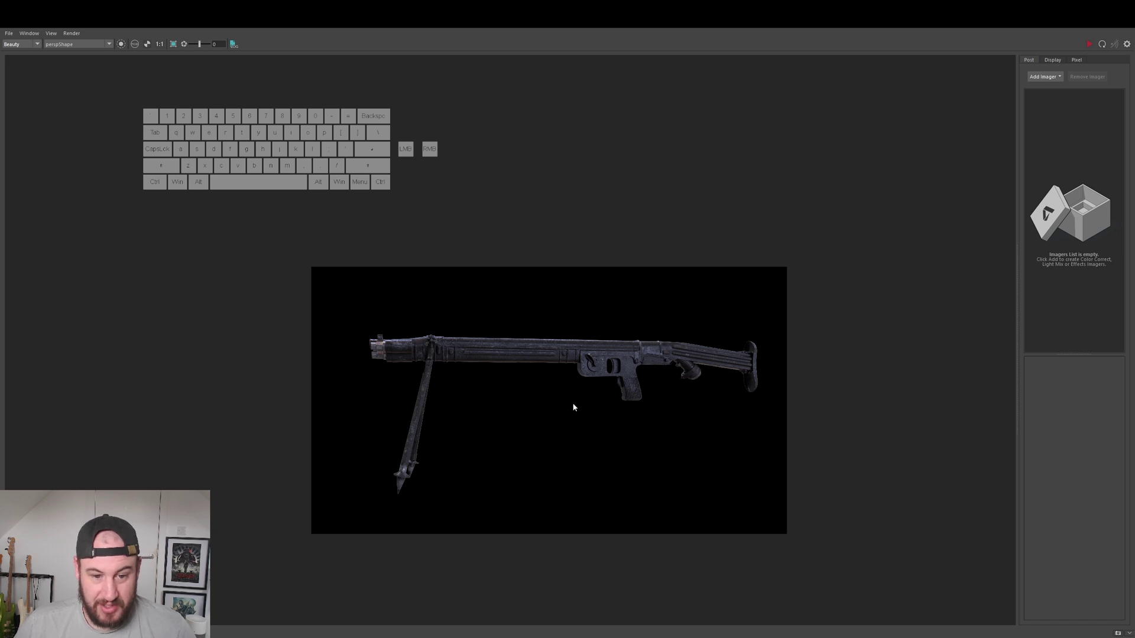
scroll(570, 398, "up", 2)
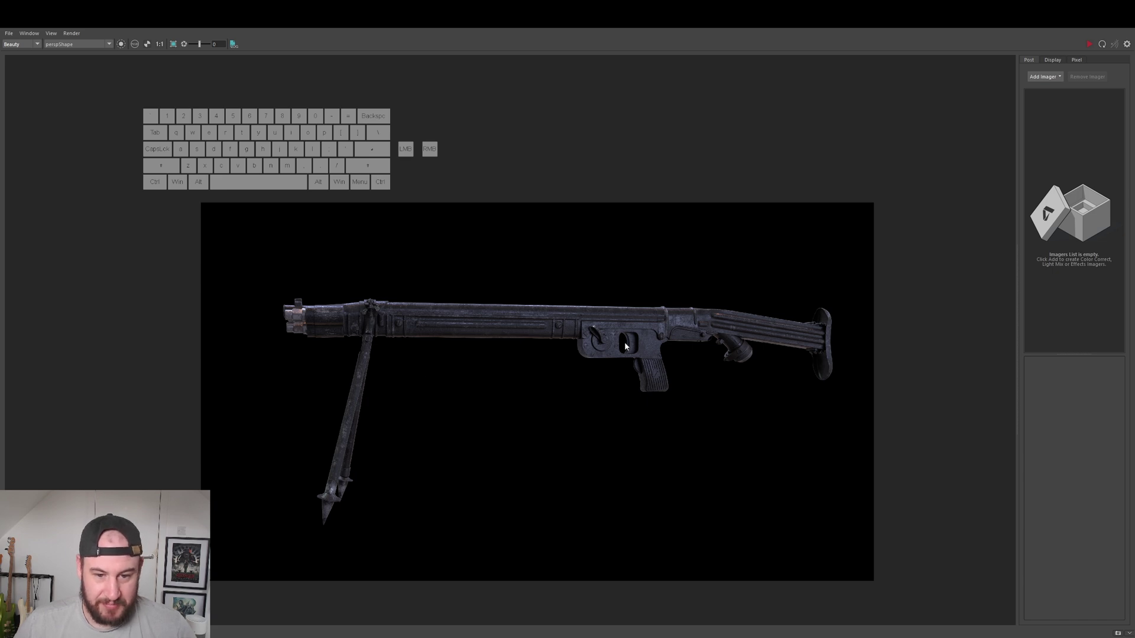
scroll(625, 346, "up", 2)
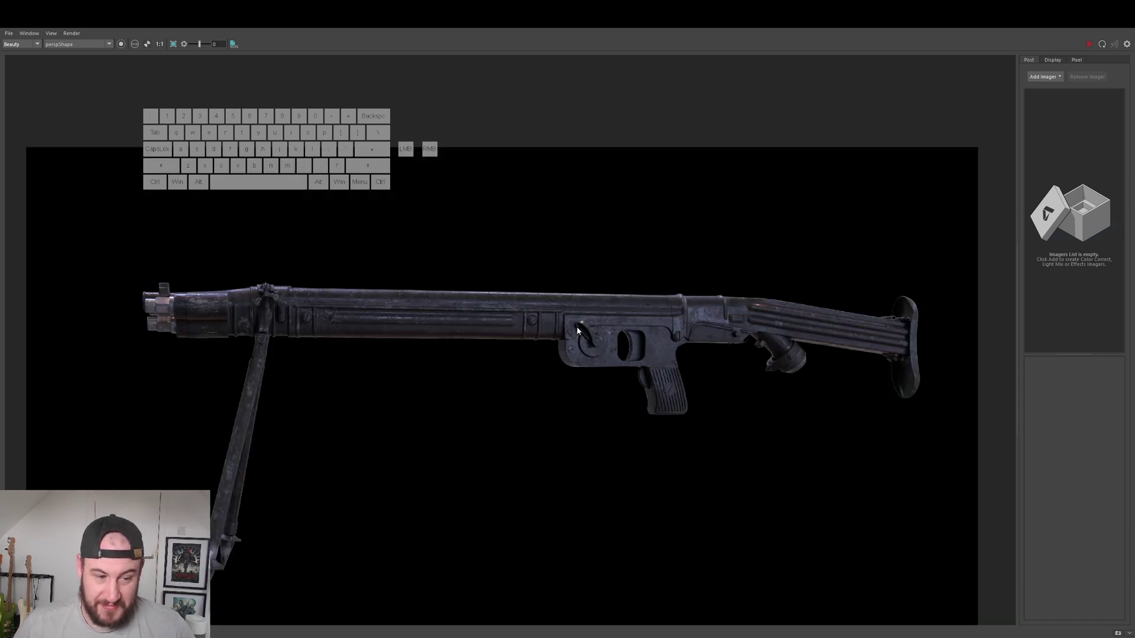
middle_click_drag(521, 389, 536, 362)
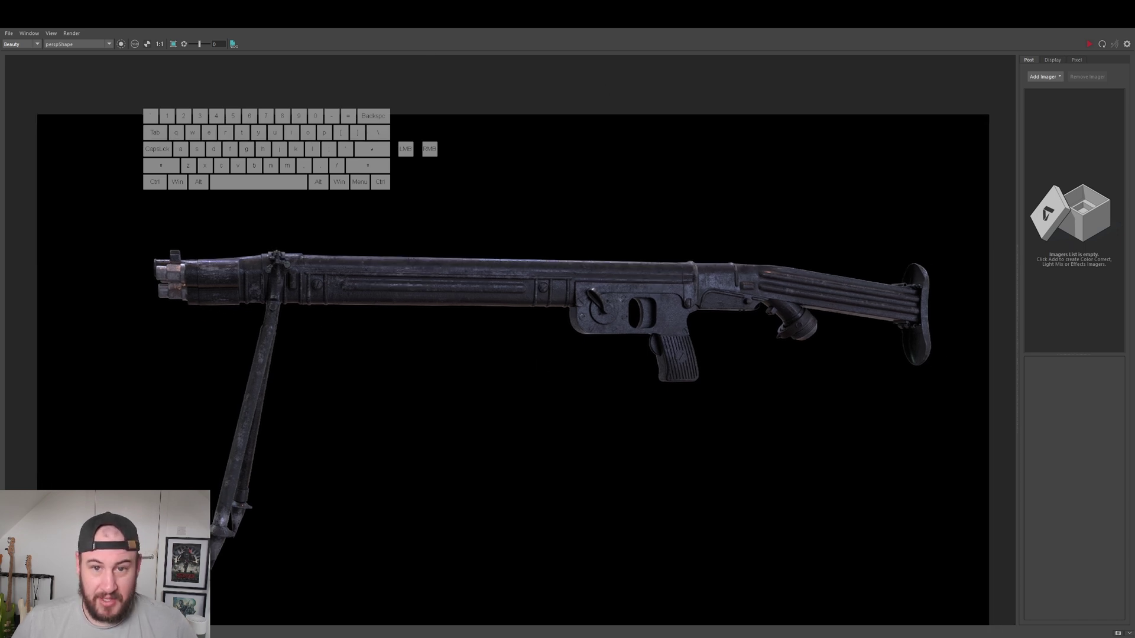
Step: Restore the maximized render view to a smaller window and move it clear of the weapon in the viewport
double_click(227, 28)
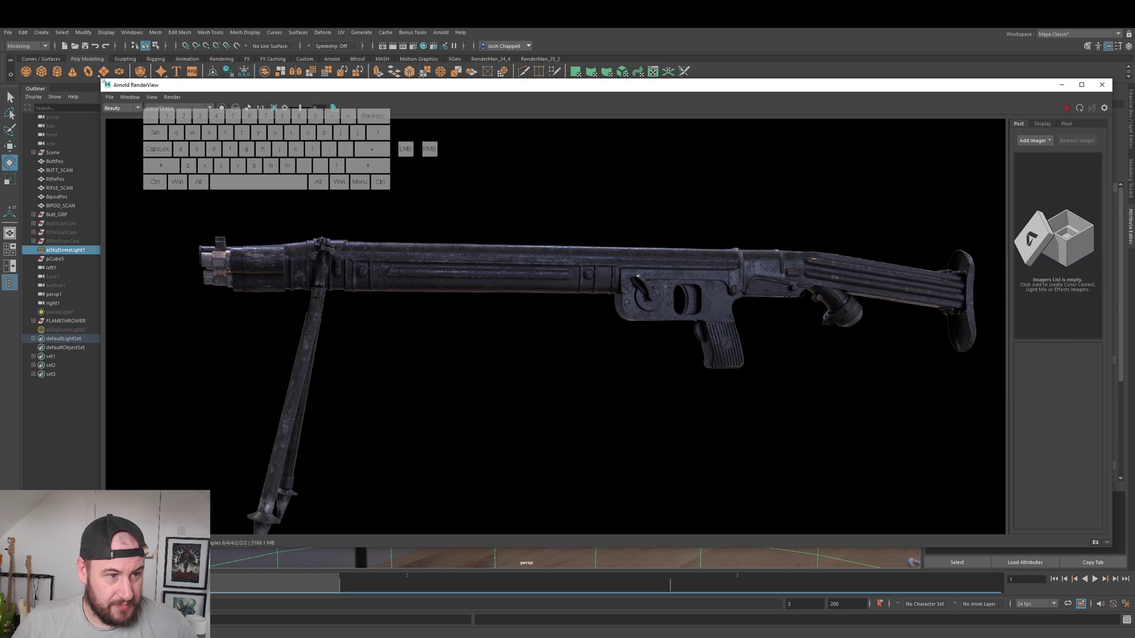
left_click_drag(102, 81, 554, 157)
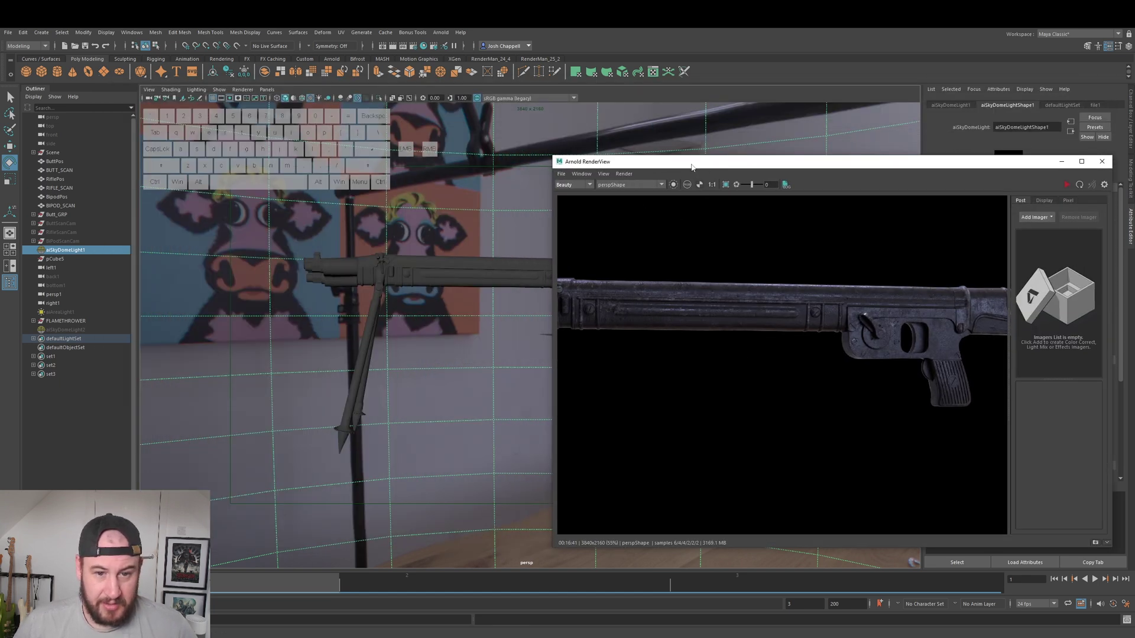
left_click_drag(650, 162, 573, 363)
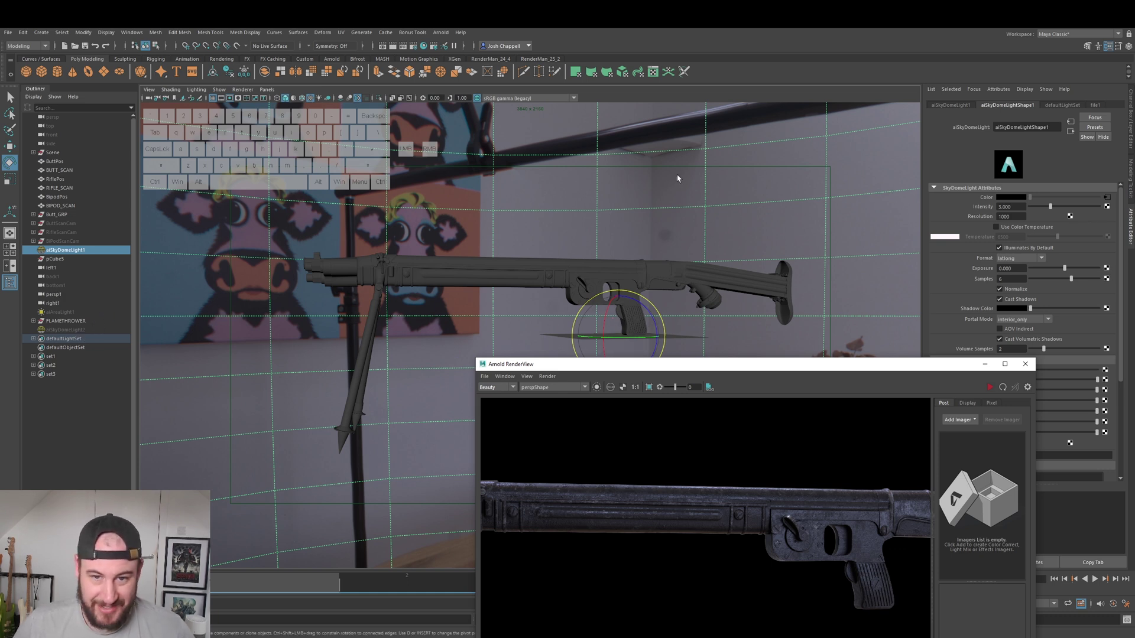
Step: Open the Hypershade, find the main material's network and select the aiStandardSurface_Main node, shifting it slightly down in the graph
left_click(423, 48)
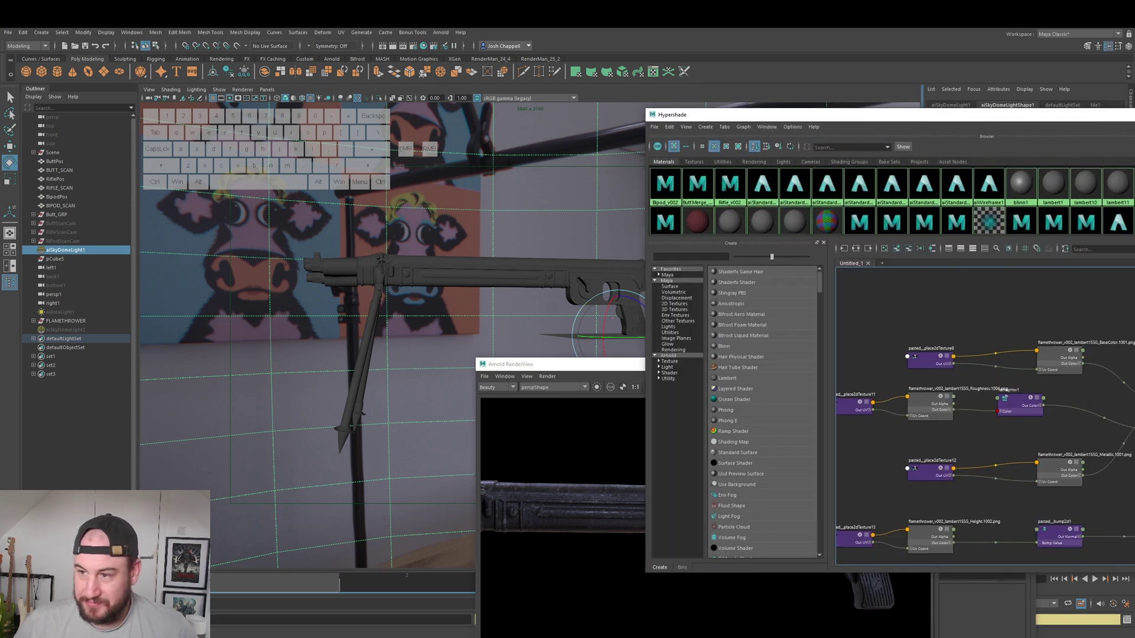
left_click_drag(869, 115, 821, 121)
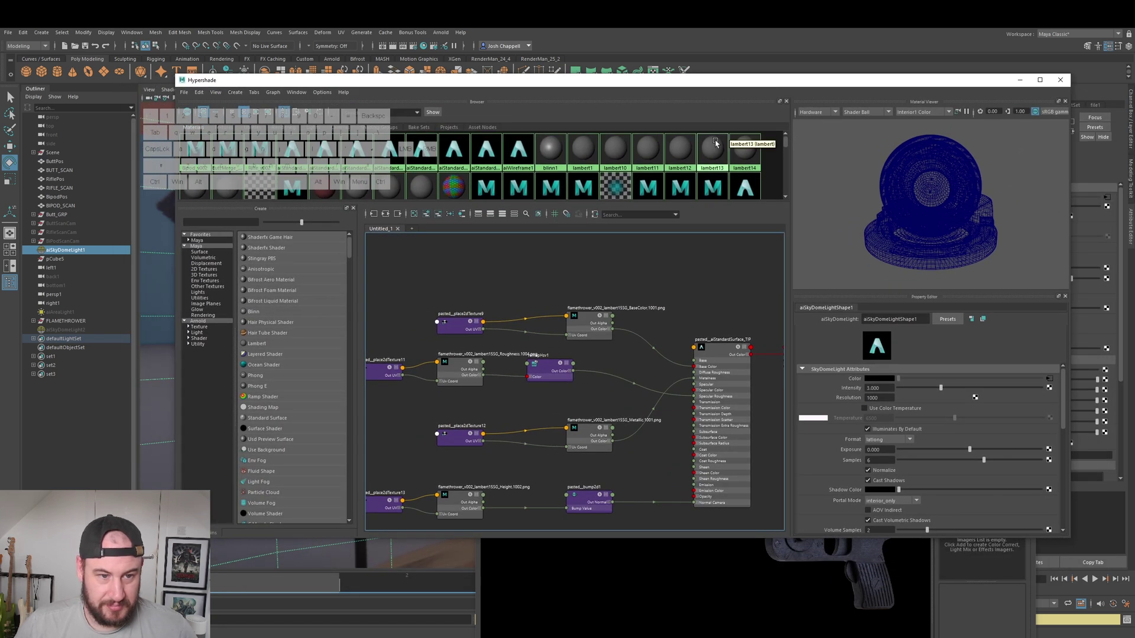
scroll(638, 363, "down", 4)
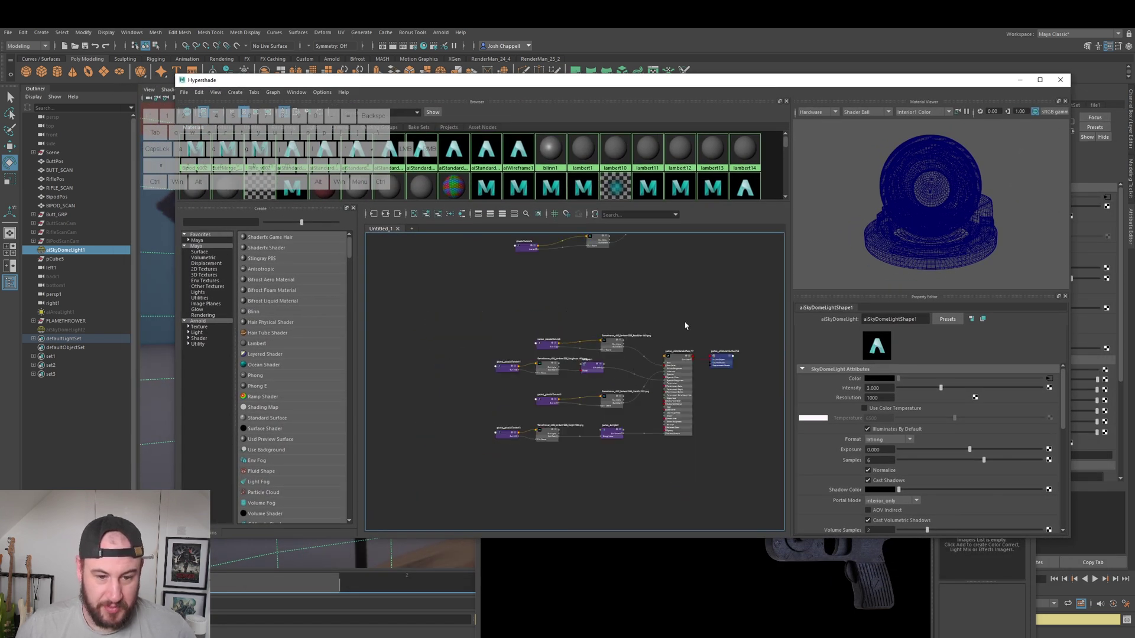
middle_click_drag(691, 303, 670, 461, "alt")
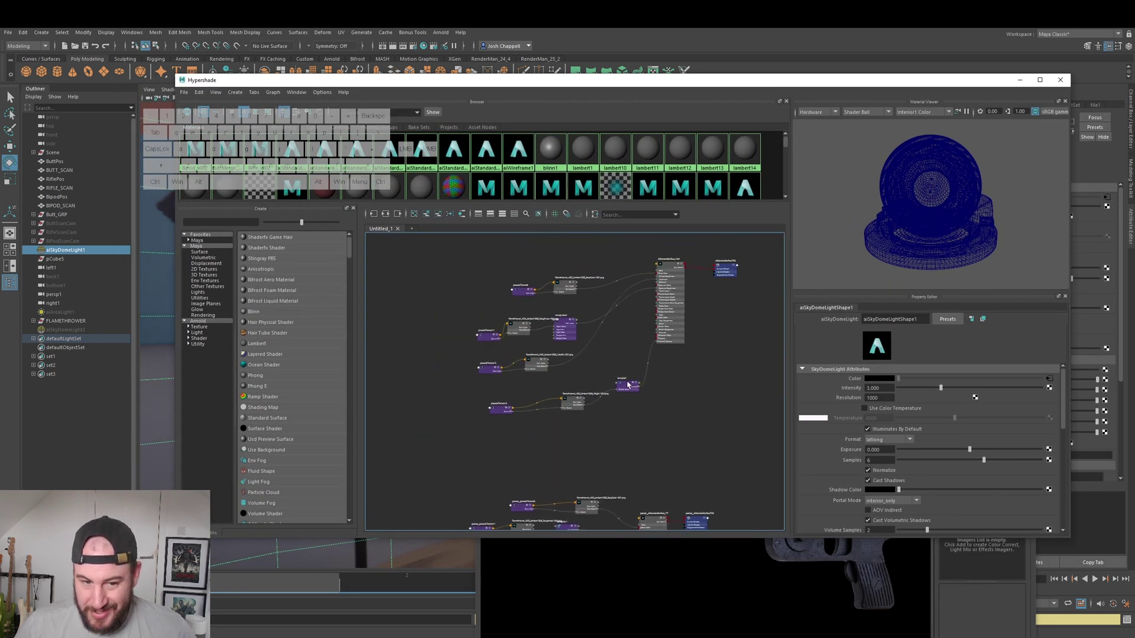
scroll(719, 337, "up", 5)
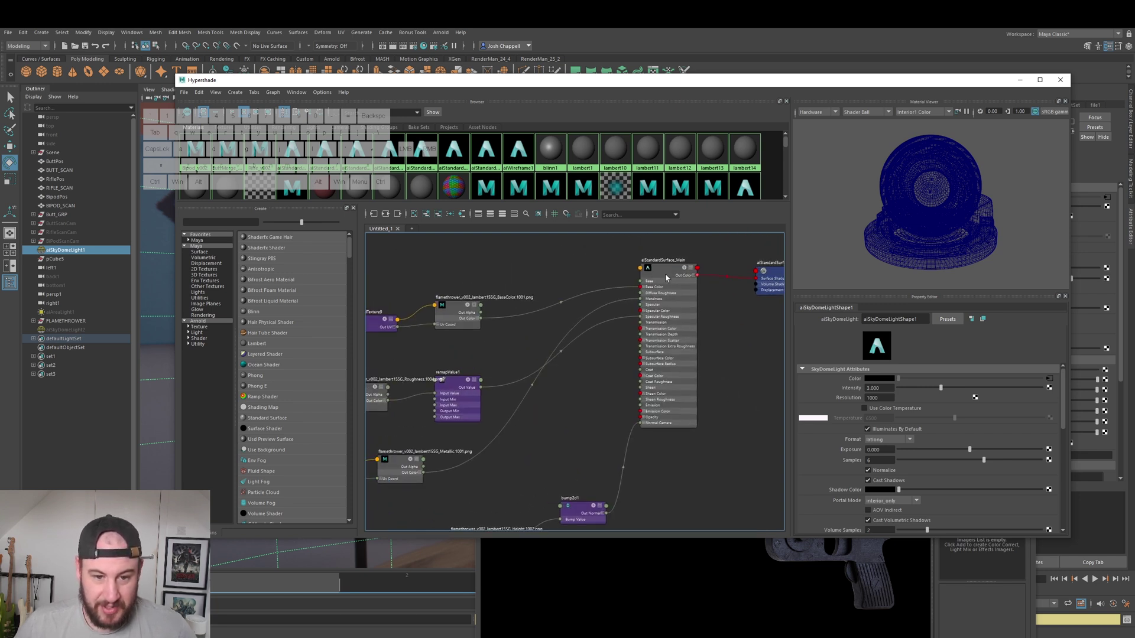
left_click_drag(667, 277, 677, 317)
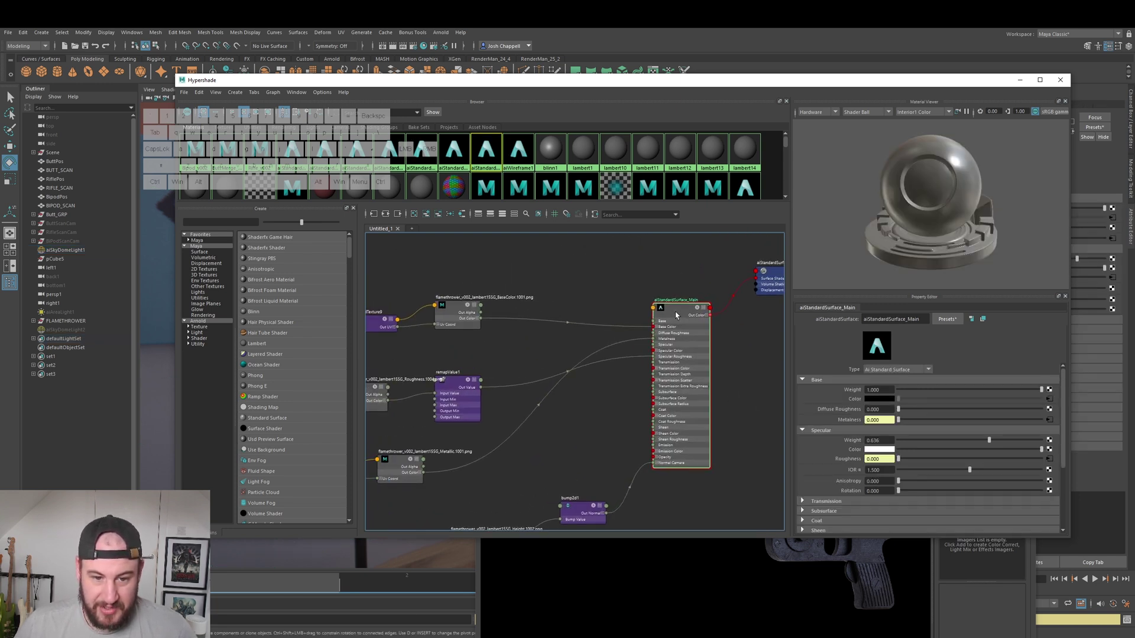
Step: Create a new aiStandardSurface shader from the Arnold nodes in the main material's graph
scroll(663, 340, "down", 3)
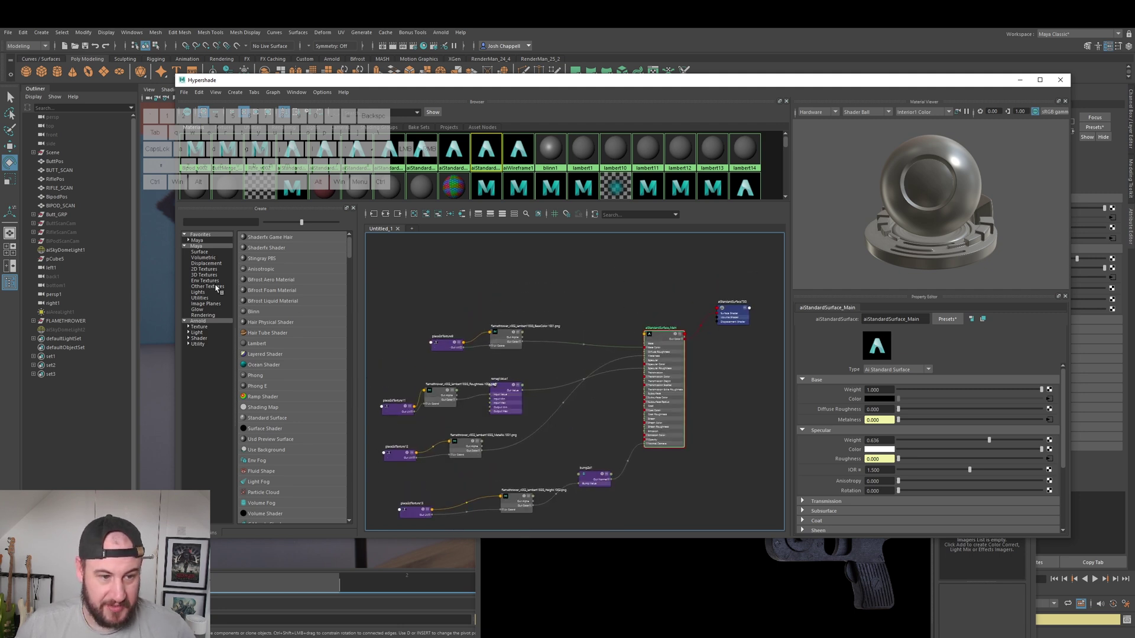
left_click(210, 321)
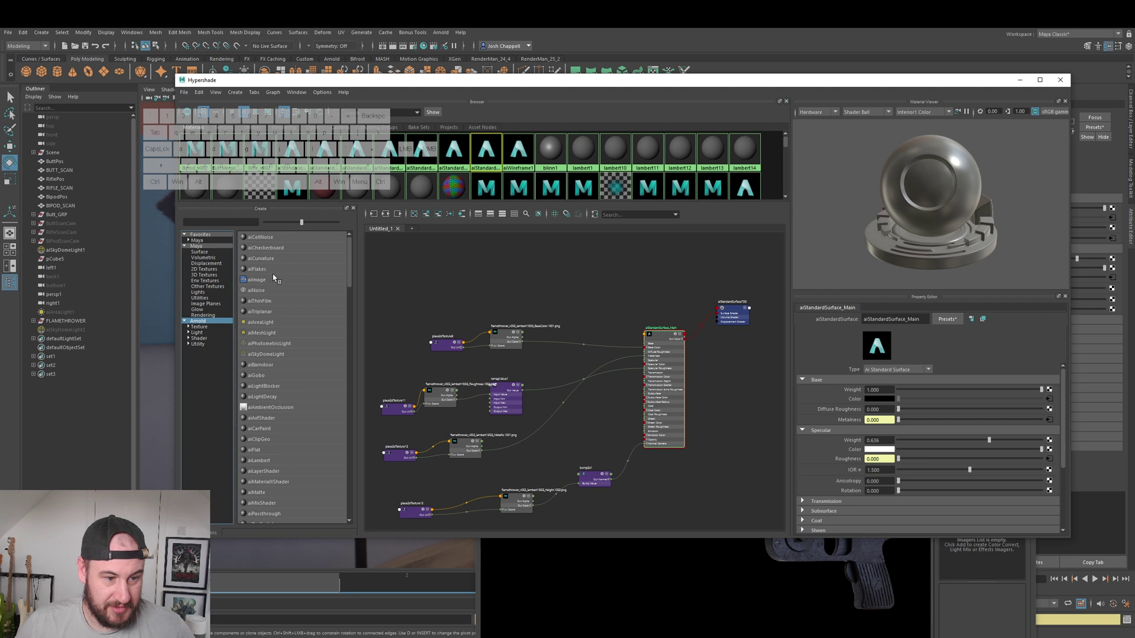
scroll(276, 478, "down", 2)
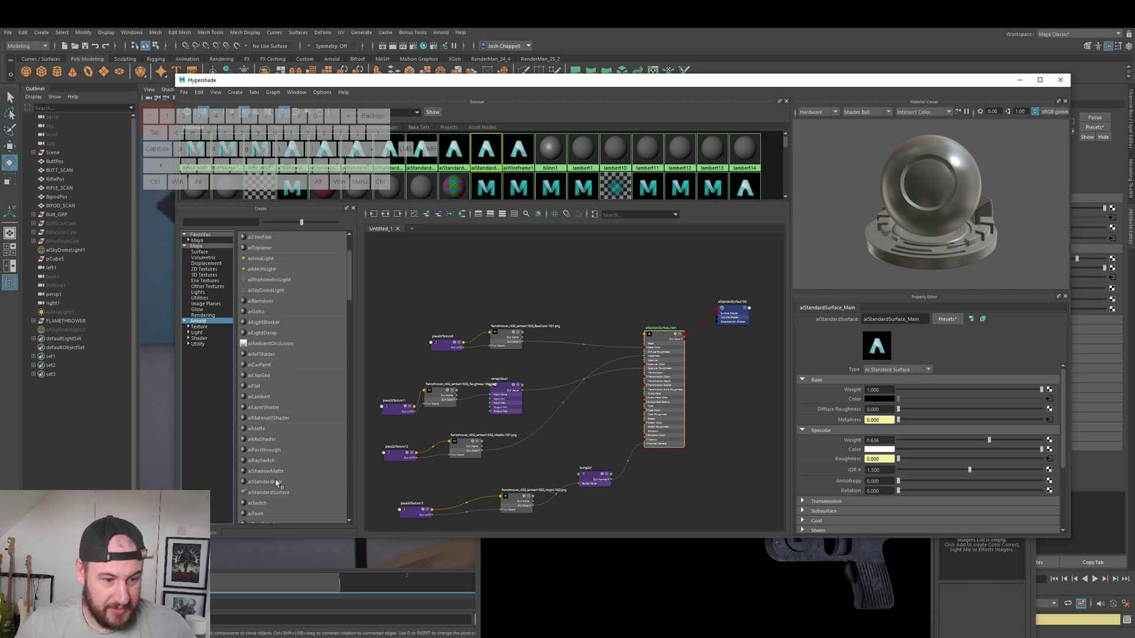
left_click(269, 492)
Step: Move the new aiStandardSurface node and its shading group above the main network, clear of the existing nodes
left_click_drag(526, 329, 529, 223)
middle_click_drag(615, 294, 655, 375, "alt")
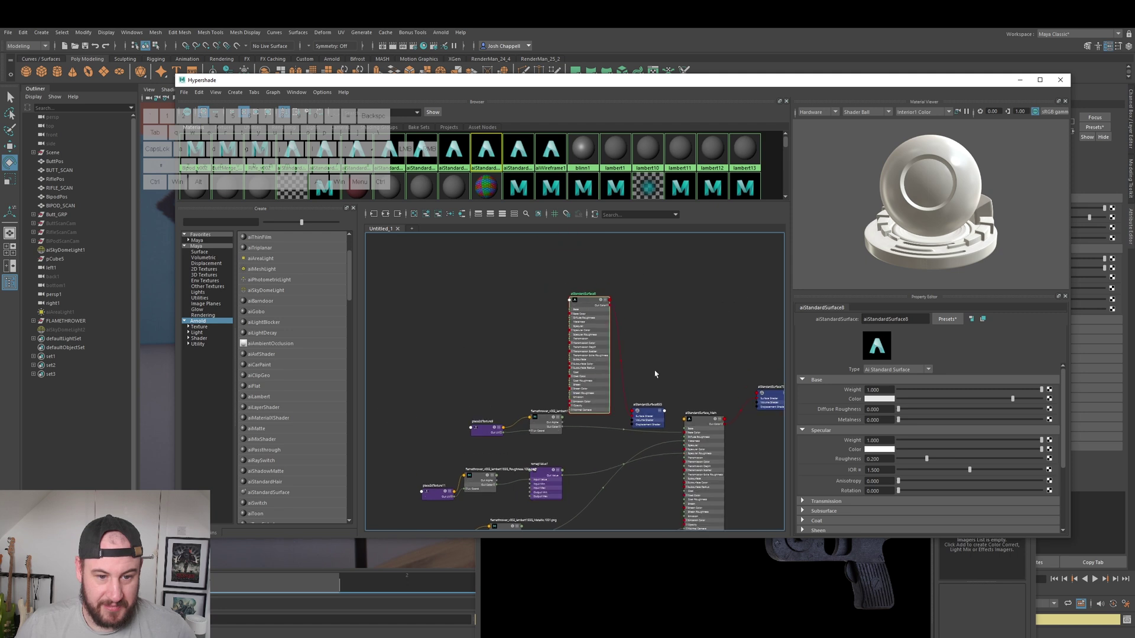
left_click_drag(646, 415, 663, 278)
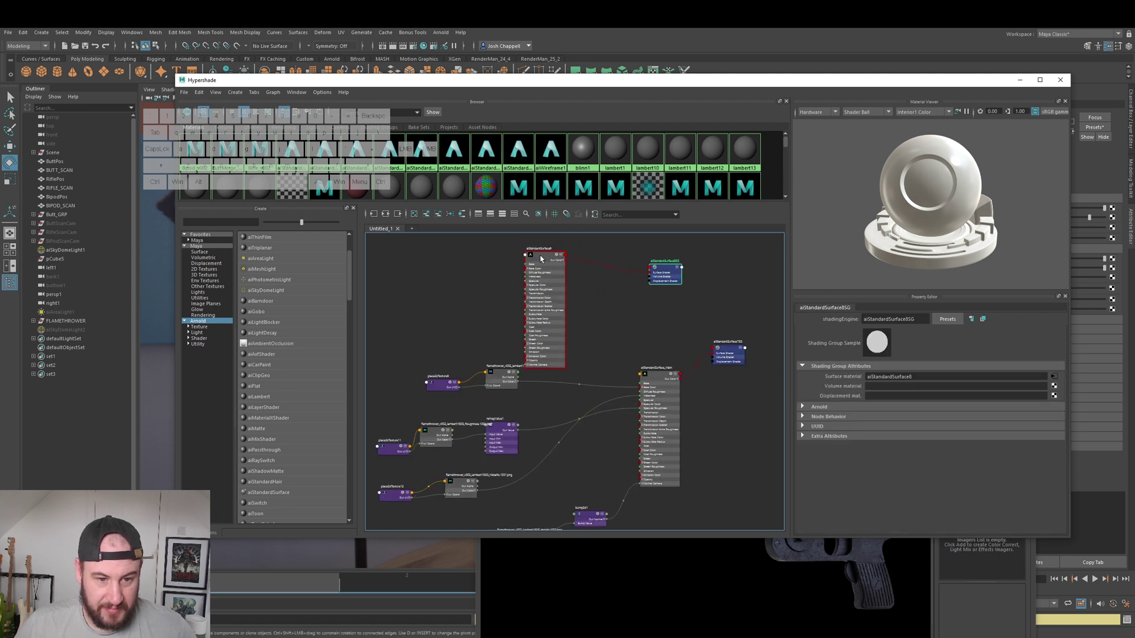
left_click_drag(540, 258, 592, 208)
left_click(671, 266)
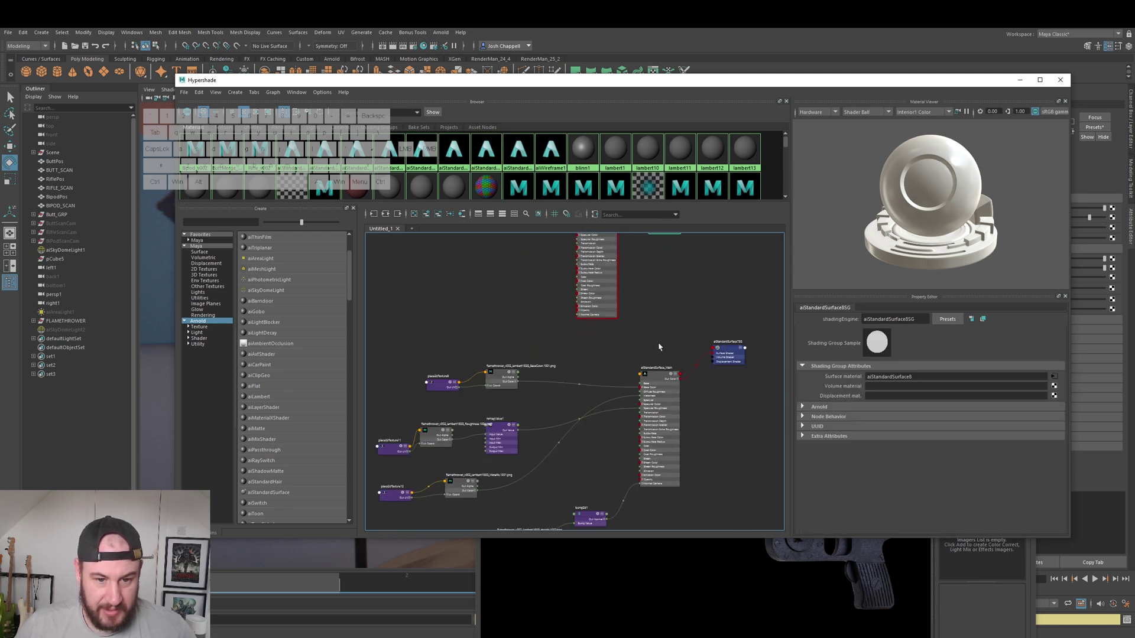
Step: Add a file texture node to the graph near the BaseColor texture
scroll(661, 352, "up", 4)
middle_click_drag(569, 324, 654, 350, "alt")
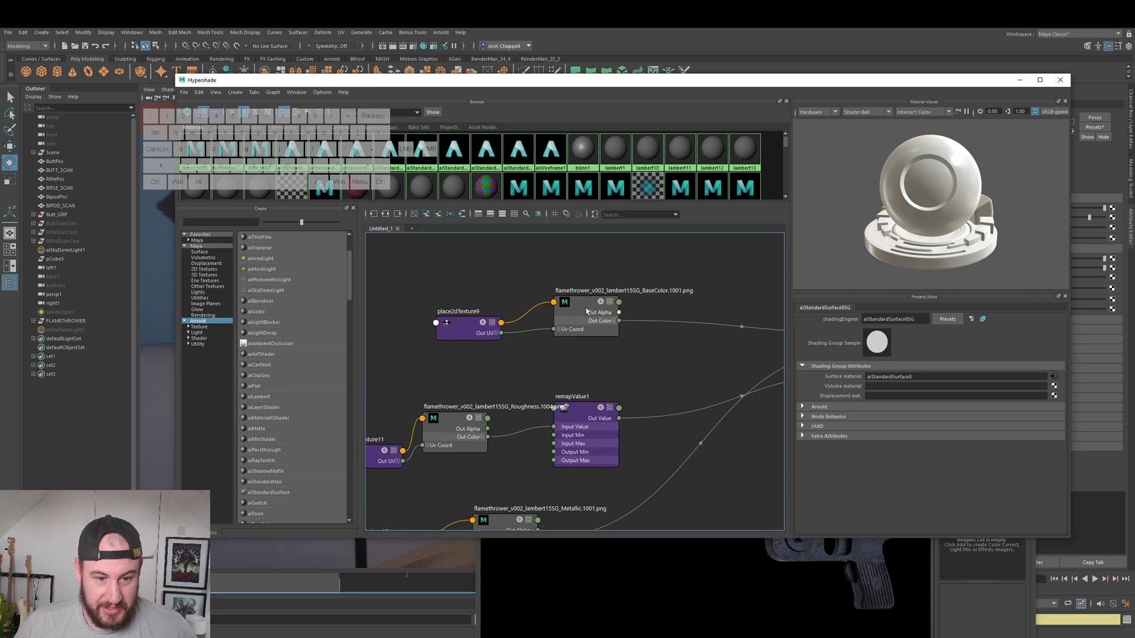
left_click(588, 310)
middle_click_drag(680, 282, 674, 300, "alt")
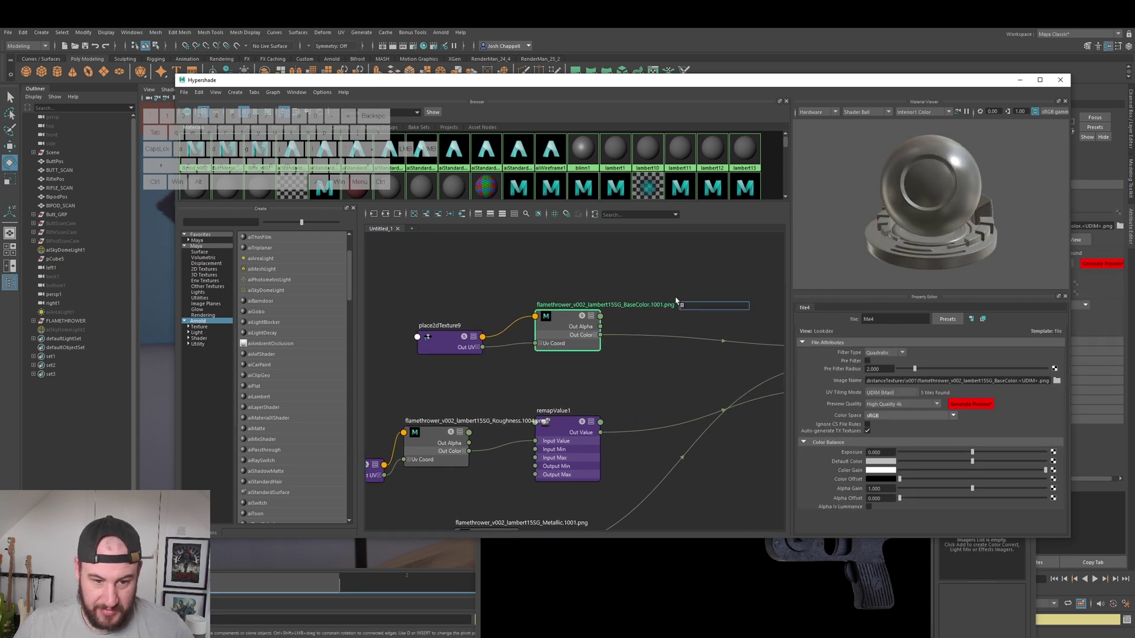
type("fil")
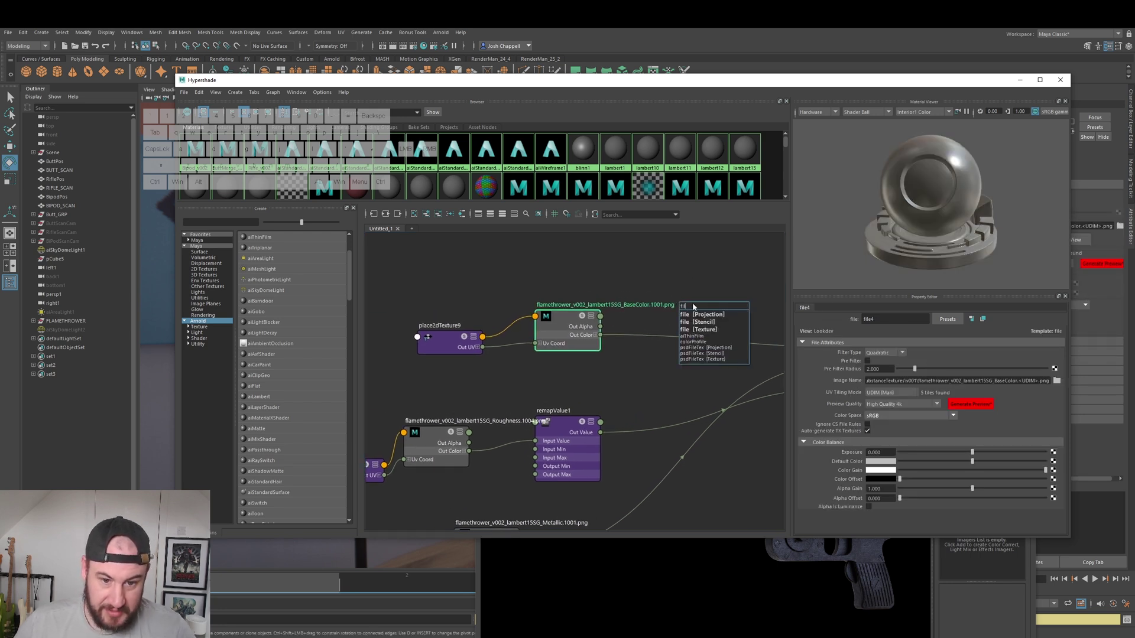
left_click(698, 330)
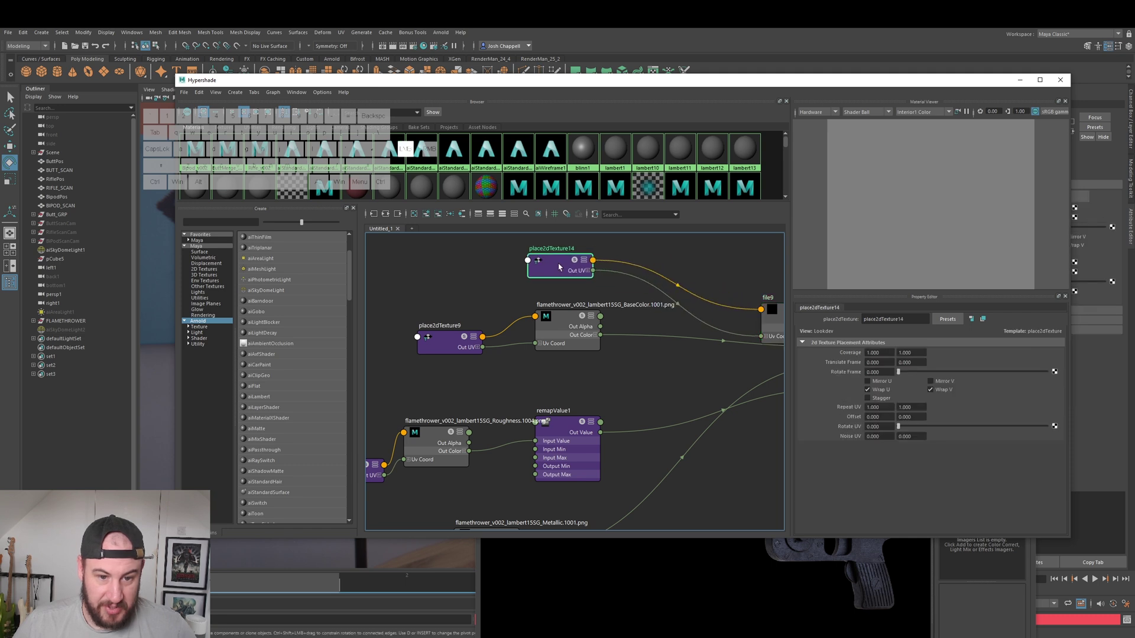
Step: Line the new file node up beside its place2dTexture node, and delete both nodes
middle_click_drag(703, 278, 666, 303, "alt")
left_click_drag(756, 346, 595, 281)
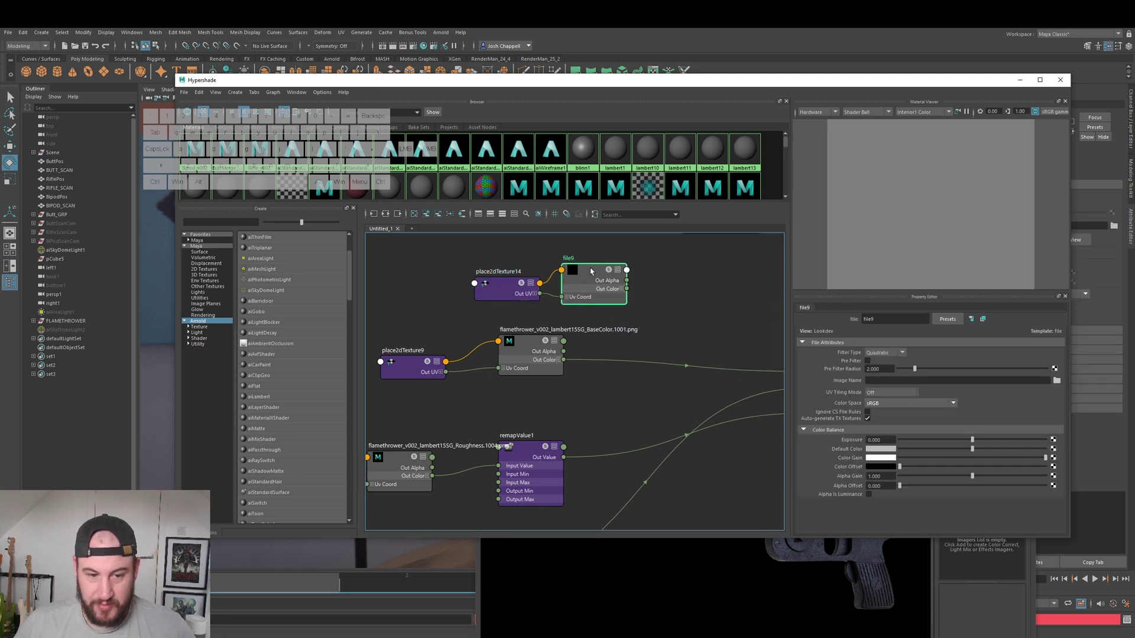
left_click(587, 274)
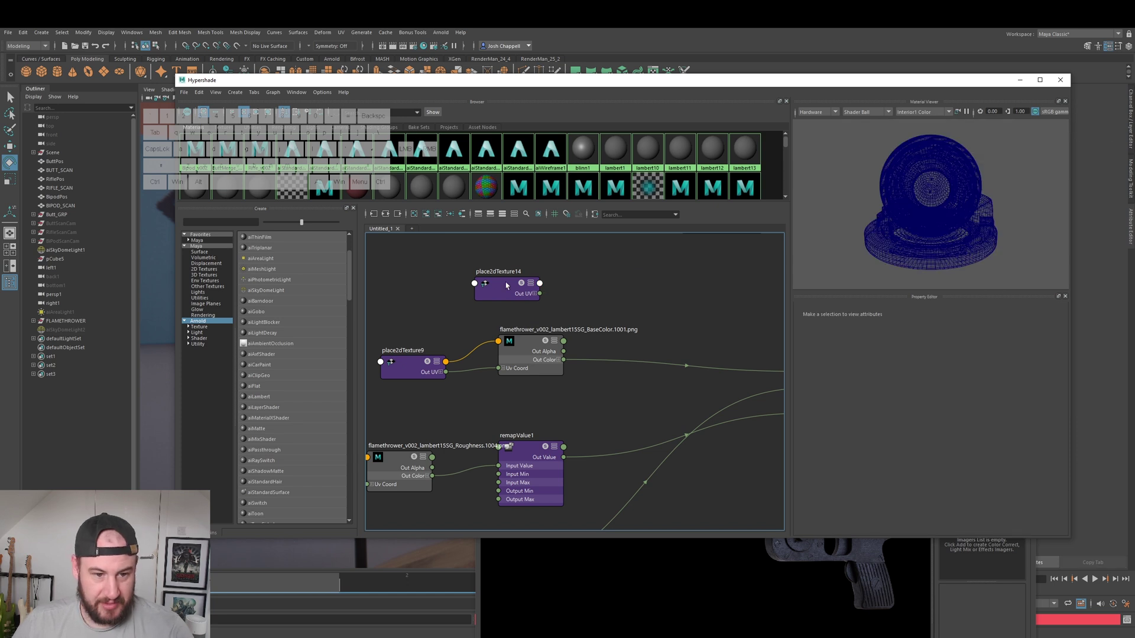
key("Delete")
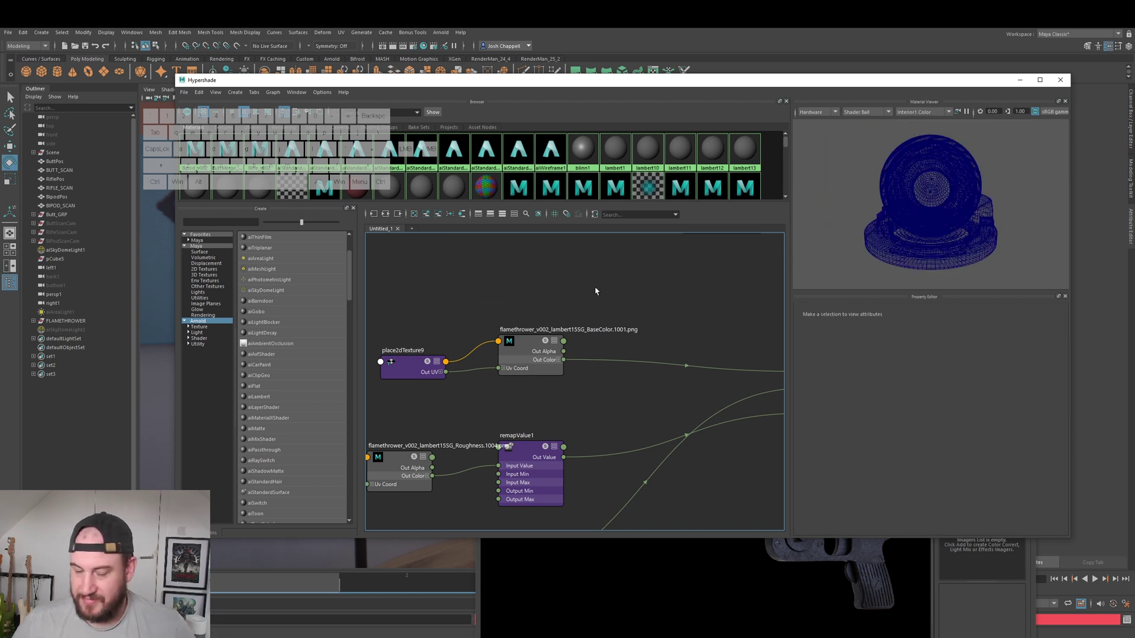
Step: Review the BaseColor node's texture folder without picking another image, and keep its UV Tiling Mode on UDIM (Mari)
left_click(527, 345)
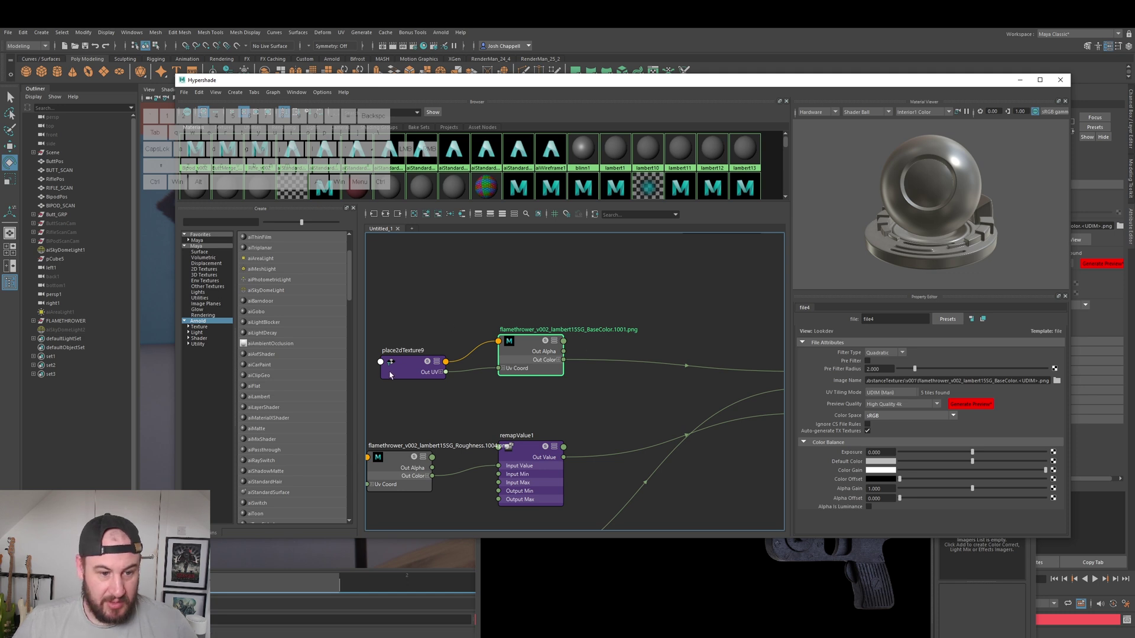
left_click_drag(390, 375, 389, 369)
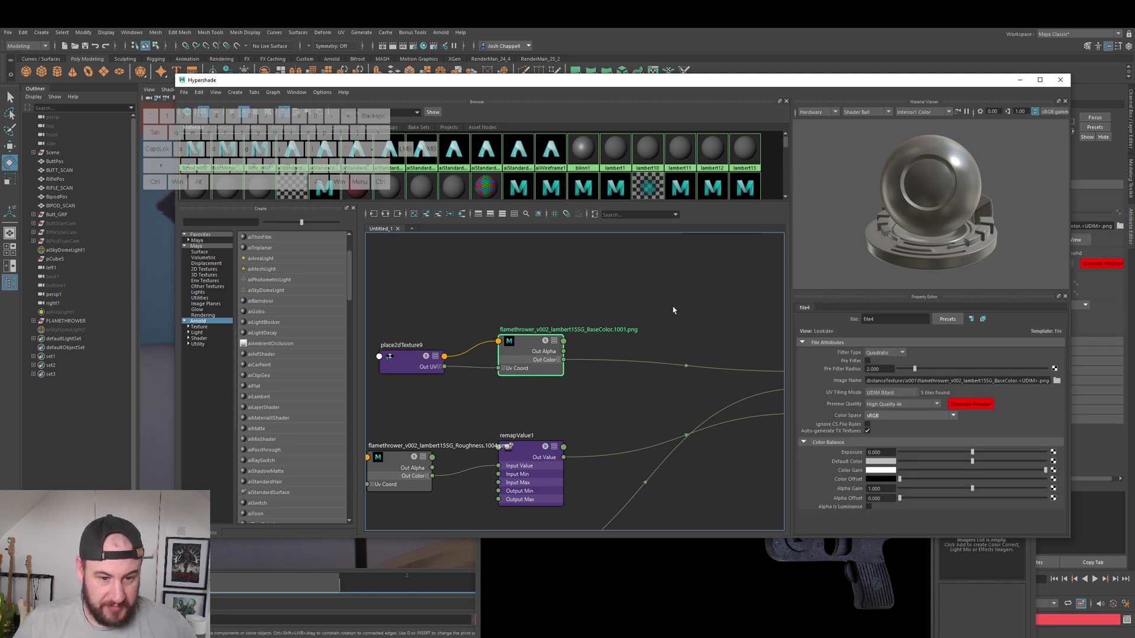
middle_click_drag(705, 331, 680, 310, "alt")
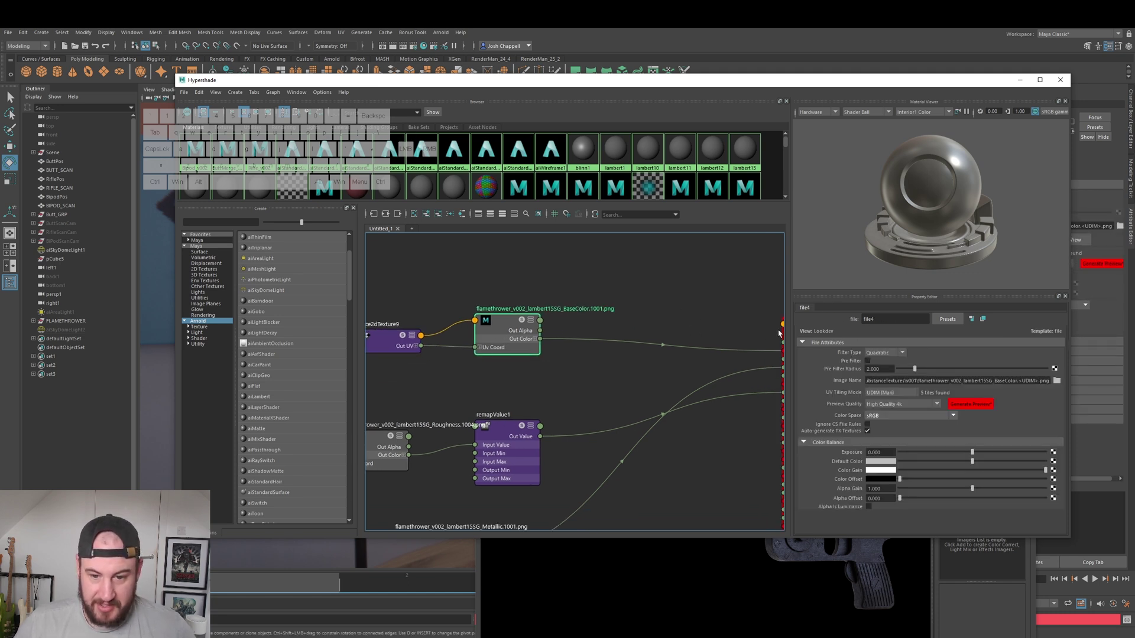
left_click(1056, 381)
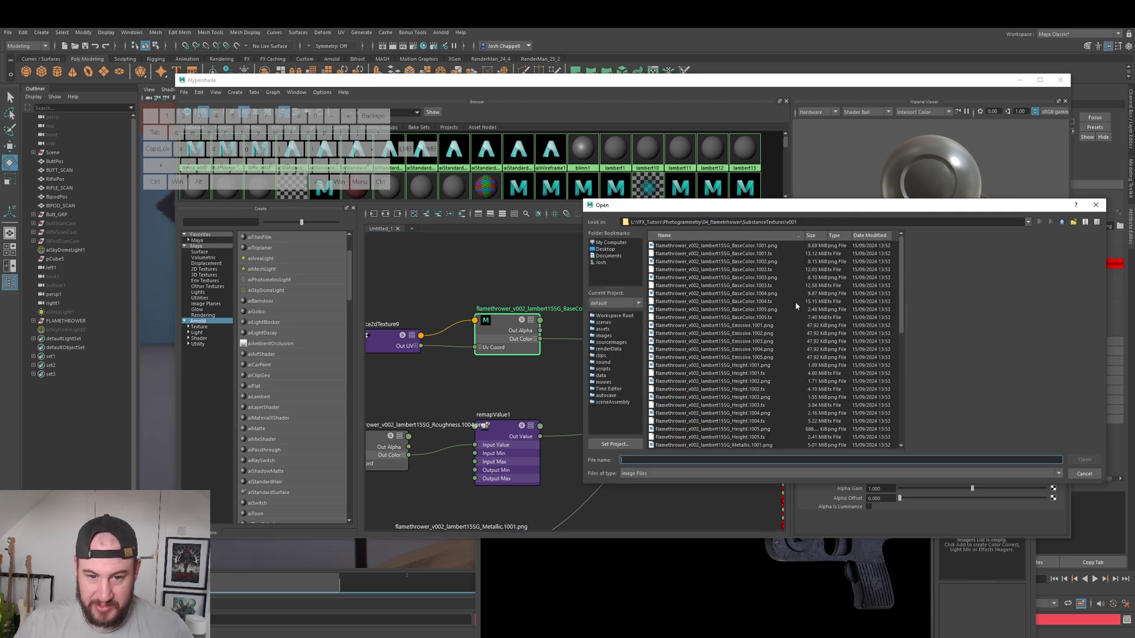
left_click(1084, 474)
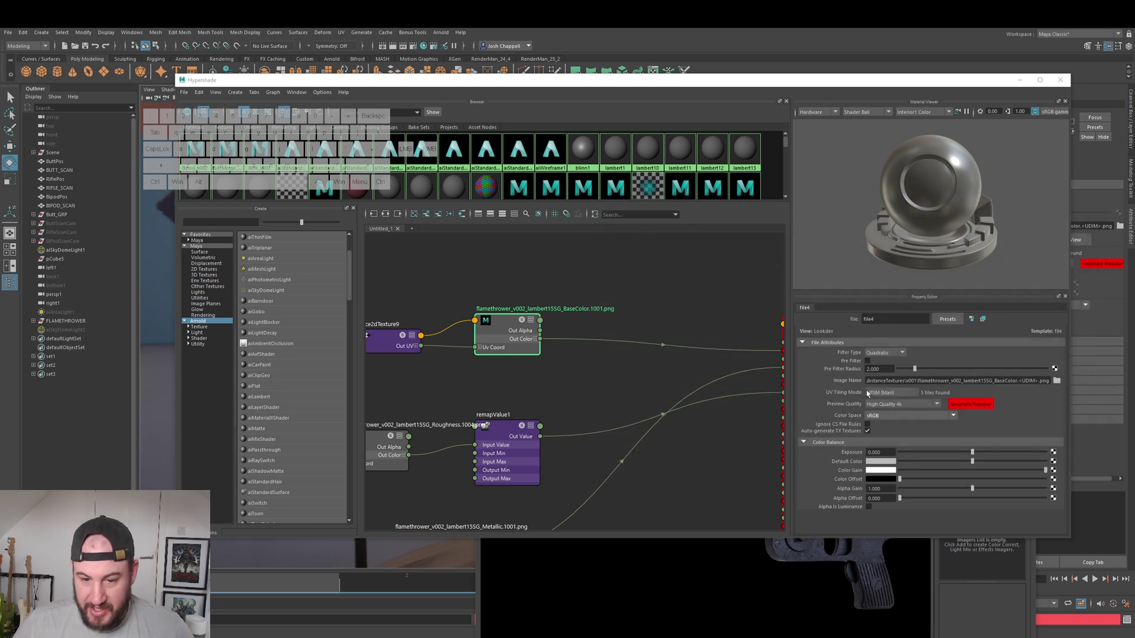
left_click(878, 394)
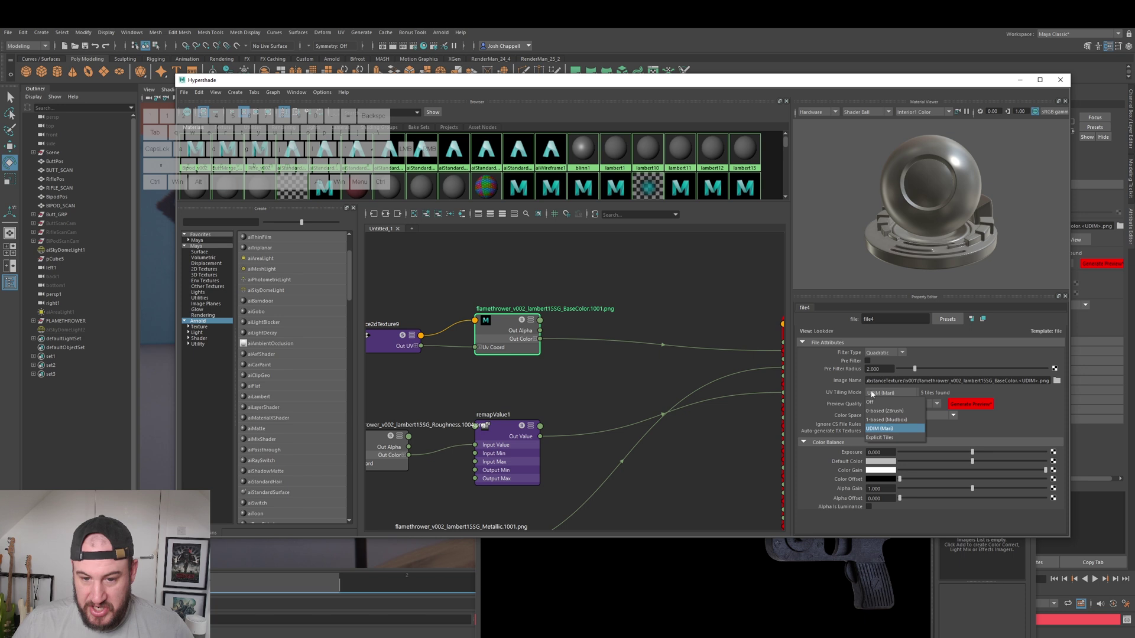
left_click(877, 429)
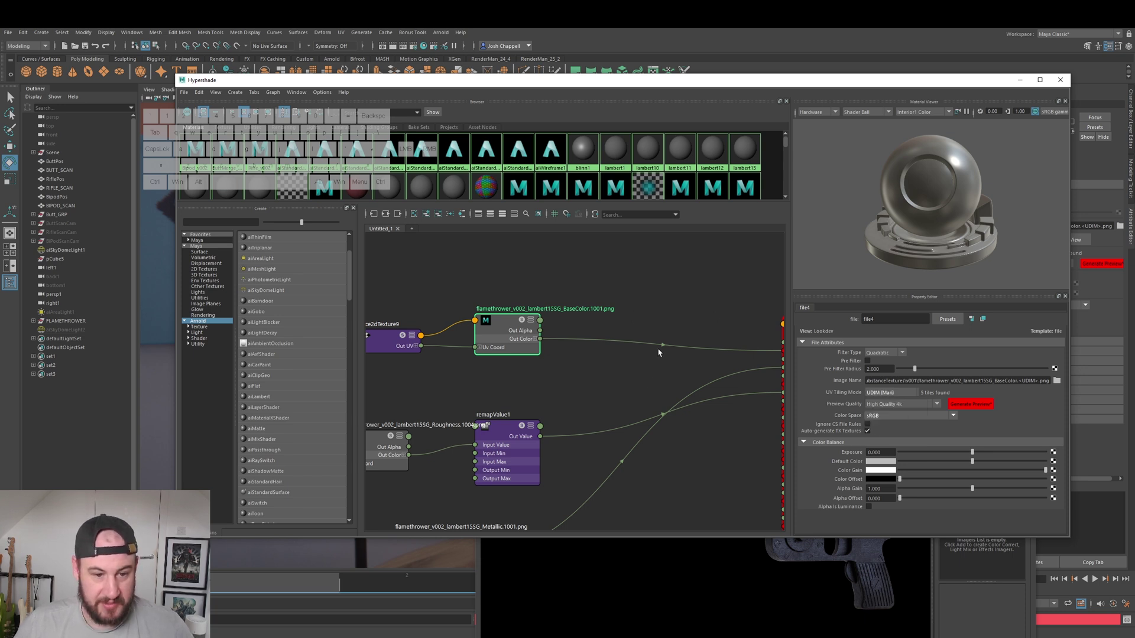
Step: Inspect the Roughness file node's settings and the enlarged value curve of remapValue1
scroll(569, 370, "down", 2)
scroll(572, 317, "down", 2)
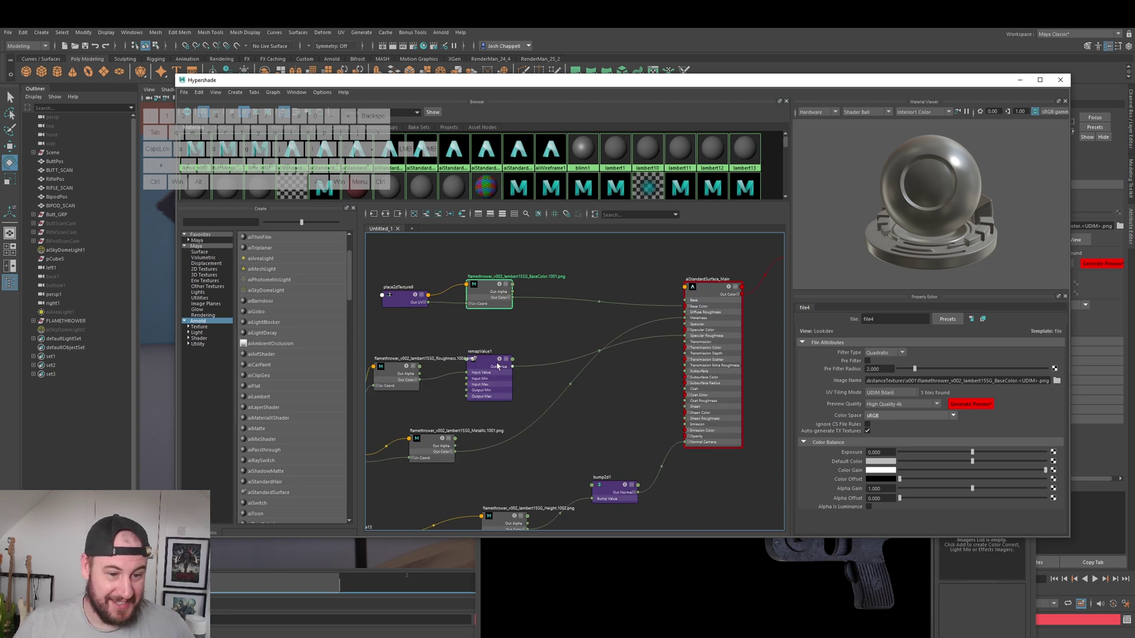
scroll(497, 366, "up", 2)
left_click(448, 361)
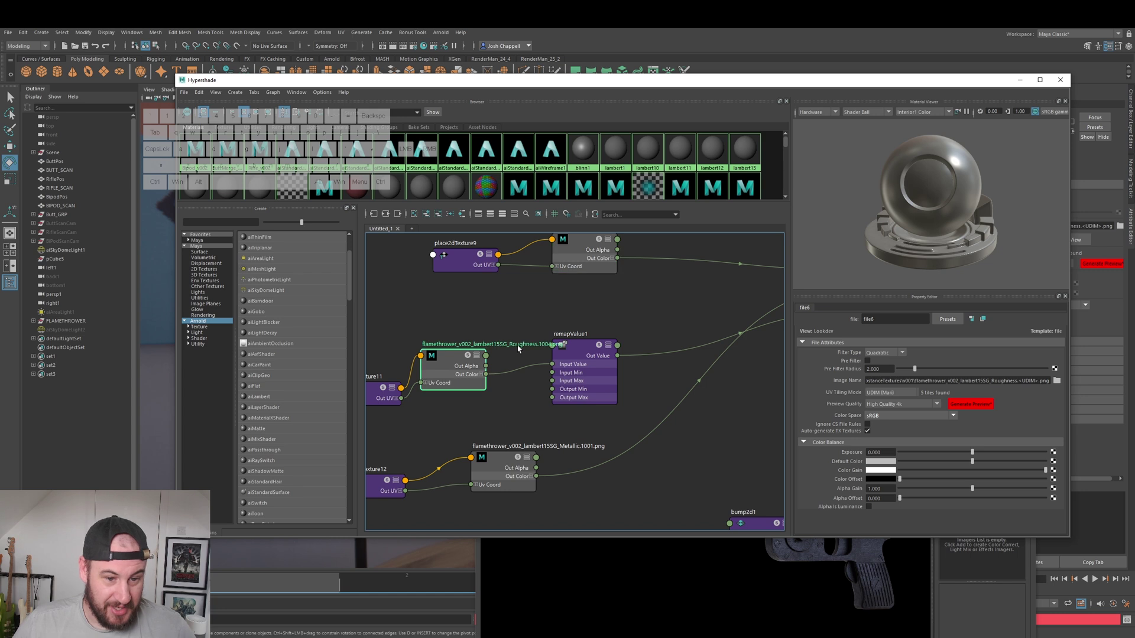
left_click(582, 349)
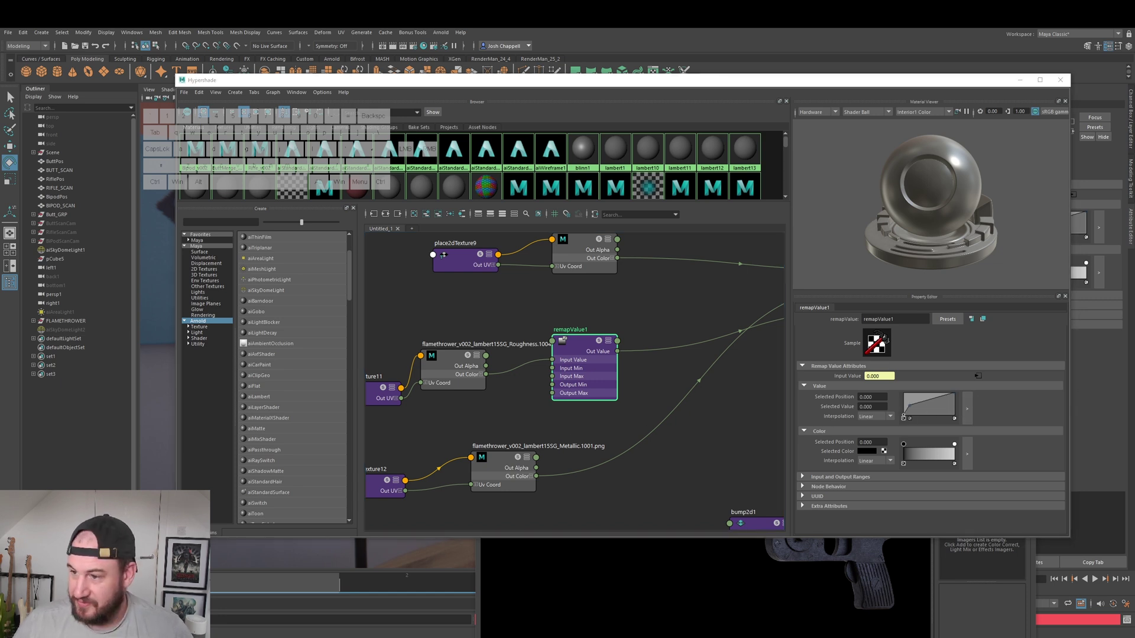
left_click_drag(1134, 227, 703, 226)
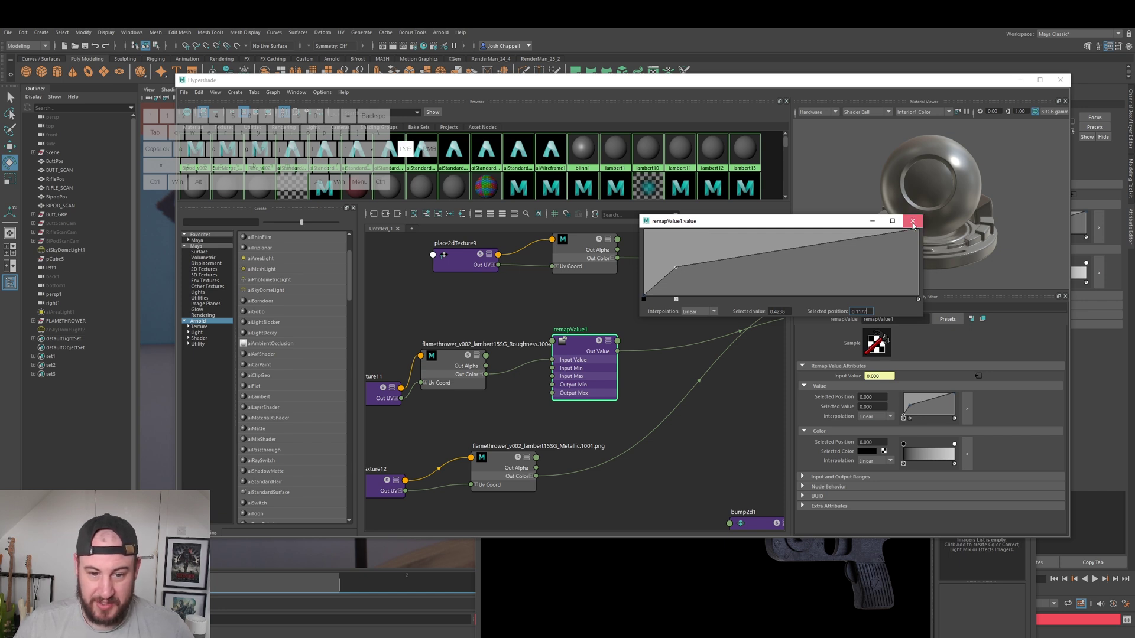
left_click(913, 222)
Step: Expand the Roughness texture's Out Color into its separate R, G and B outputs
middle_click_drag(638, 380, 606, 369, "alt")
left_click(449, 365)
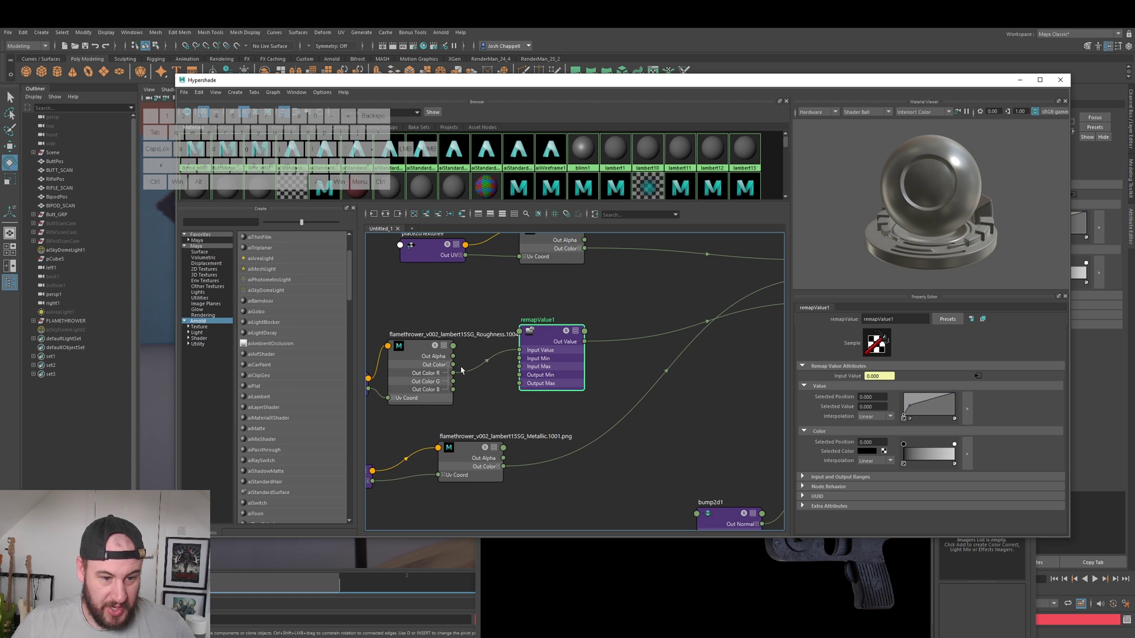
middle_click_drag(491, 390, 520, 353, "alt")
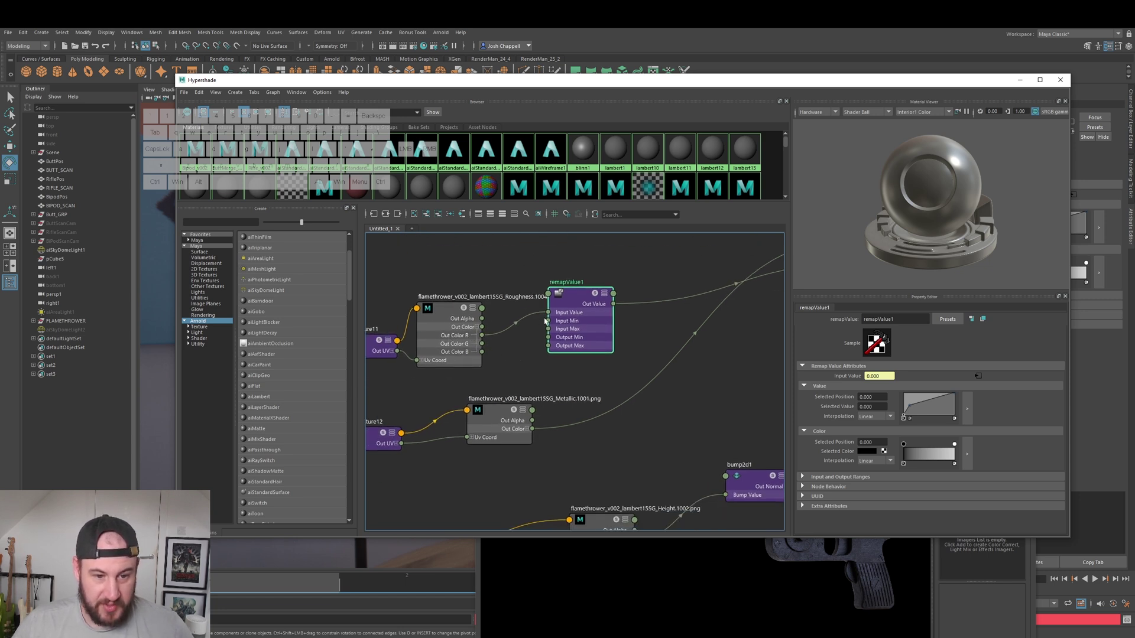
Step: Select the Metallic file node and expand its Out Color into separate R, G and B outputs
mouse_move(762, 340)
middle_mouse_down("alt")
mouse_move(593, 369)
mouse_move(780, 349)
middle_mouse_up("alt")
scroll(761, 322, "down", 1)
scroll(591, 378, "up", 2)
left_click(566, 365)
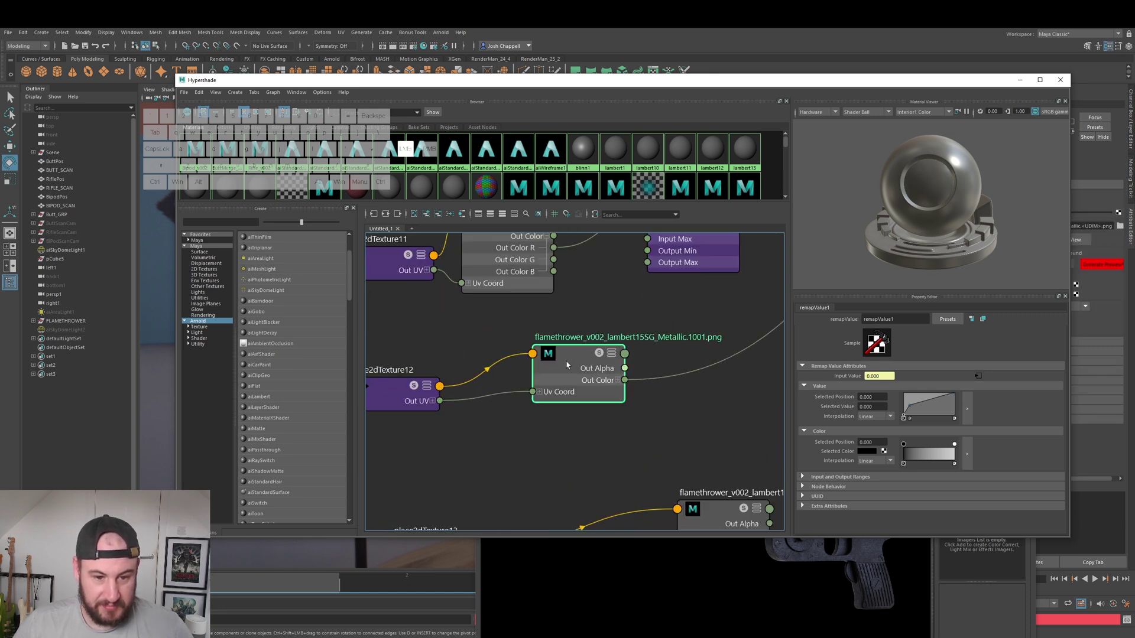
left_click(567, 364)
left_click(617, 380)
left_click(570, 354)
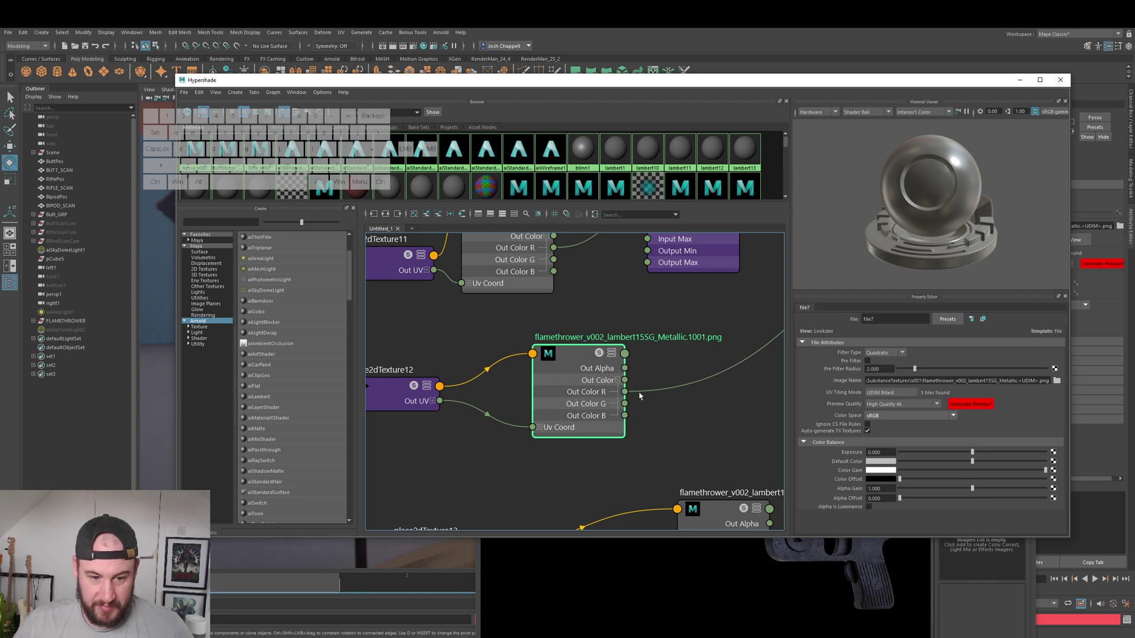
Step: Trace the Metallic texture's Out Color R connection to the Metalness input of aiStandardSurface_Main
scroll(666, 395, "down", 2)
middle_click_drag(678, 402, 480, 452, "alt")
middle_click_drag(721, 278, 674, 329, "alt")
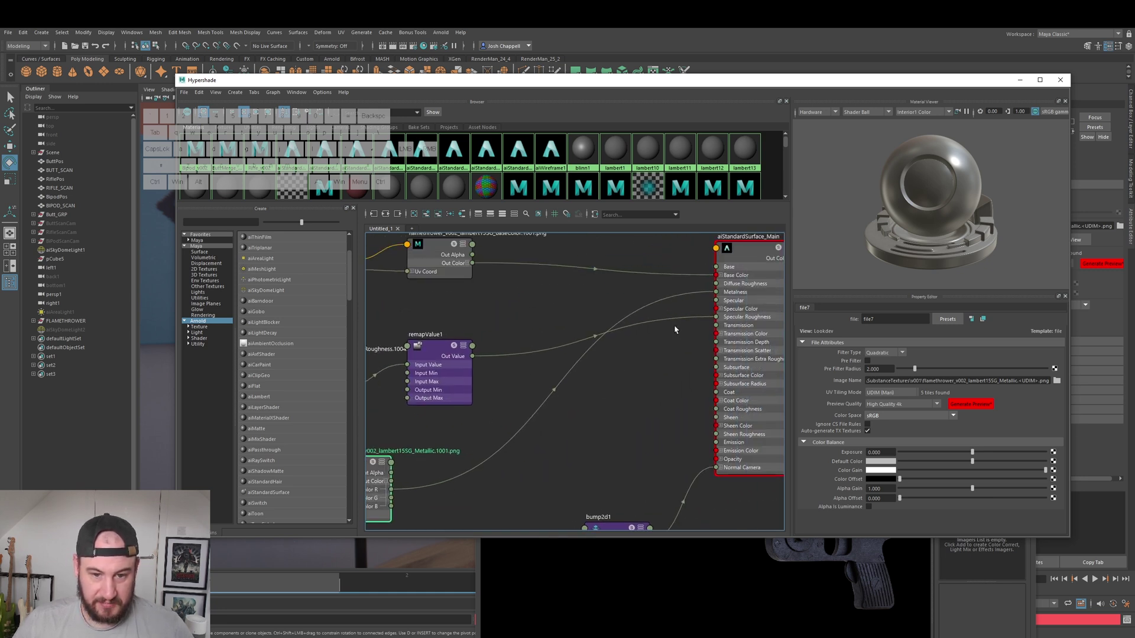
Step: Inspect the Height file node's UV tiling settings and the attributes of the bump2d1 node it feeds
middle_click_drag(624, 416, 732, 251, "alt")
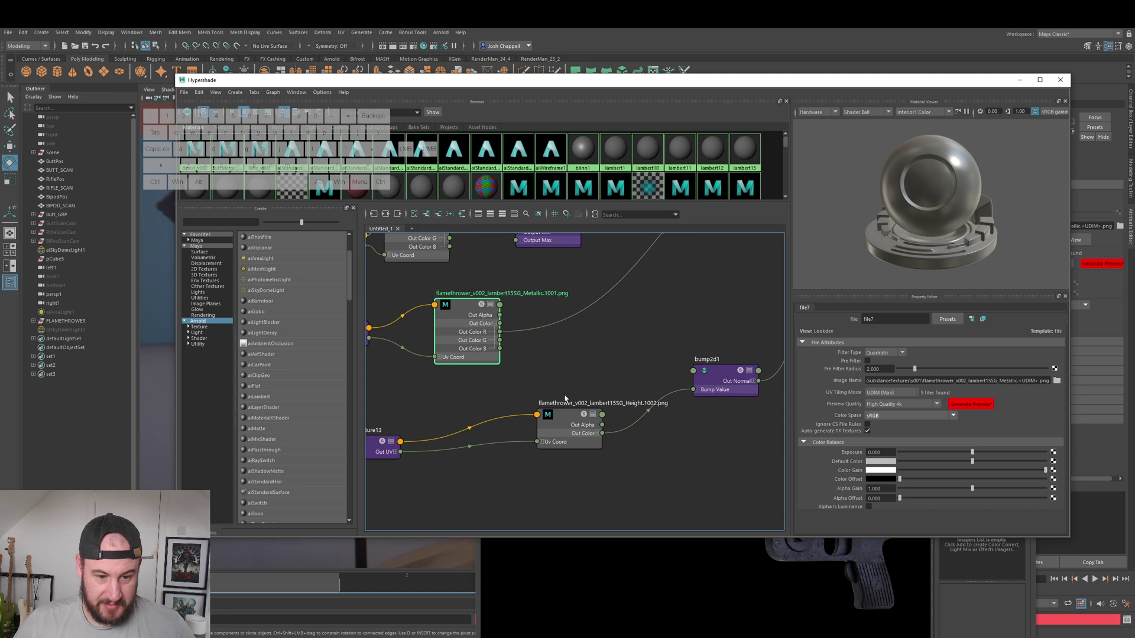
middle_click_drag(516, 391, 587, 385, "alt")
left_click(697, 355)
left_click_drag(595, 379, 562, 384)
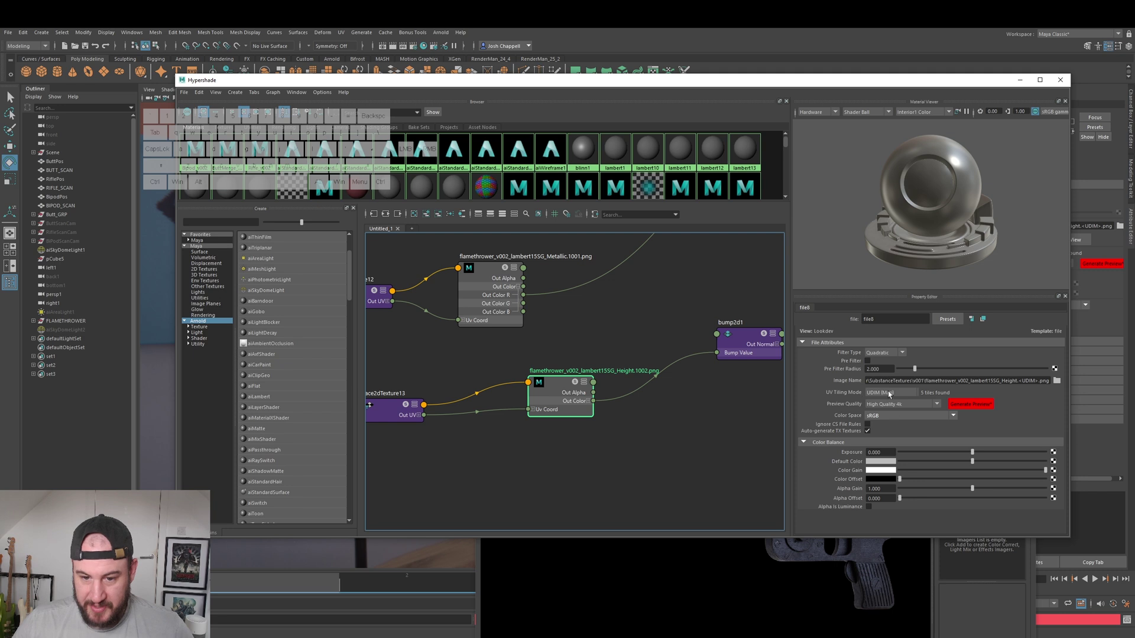
middle_click_drag(715, 406, 665, 426, "alt")
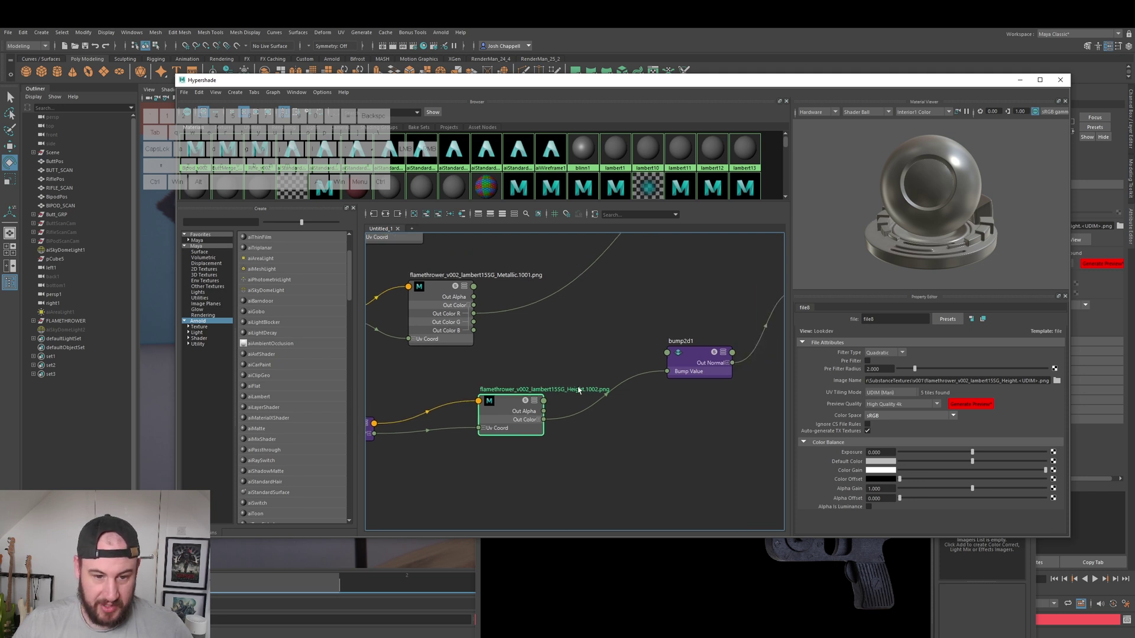
left_click(690, 363)
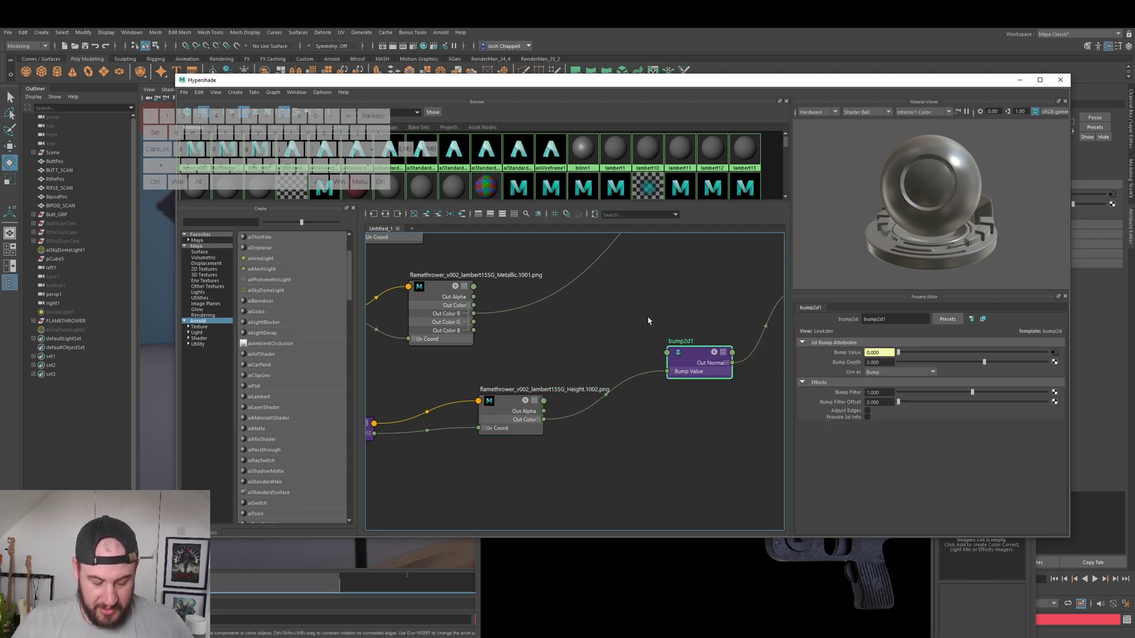
Step: Search the node creation list for the available bump node types
key("Tab")
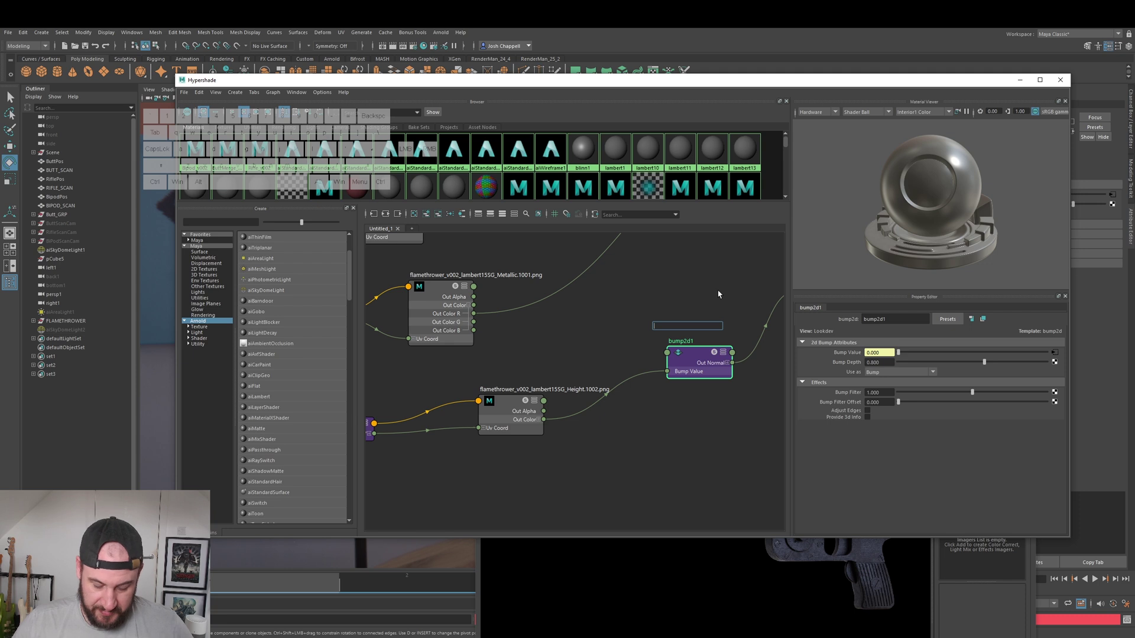
type("bump")
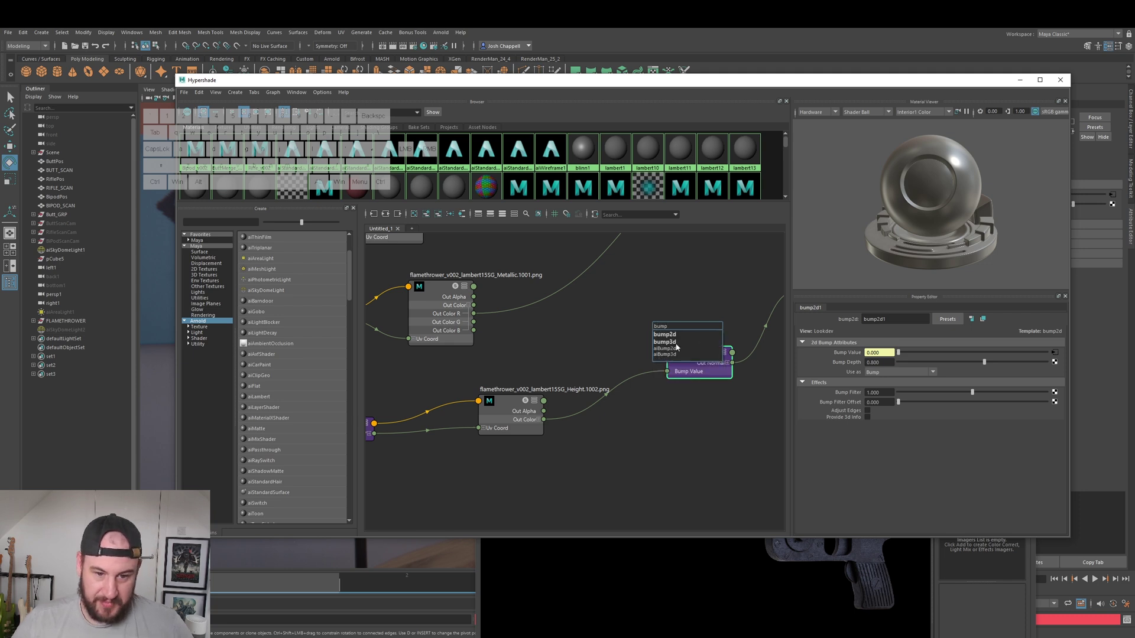
key("Escape")
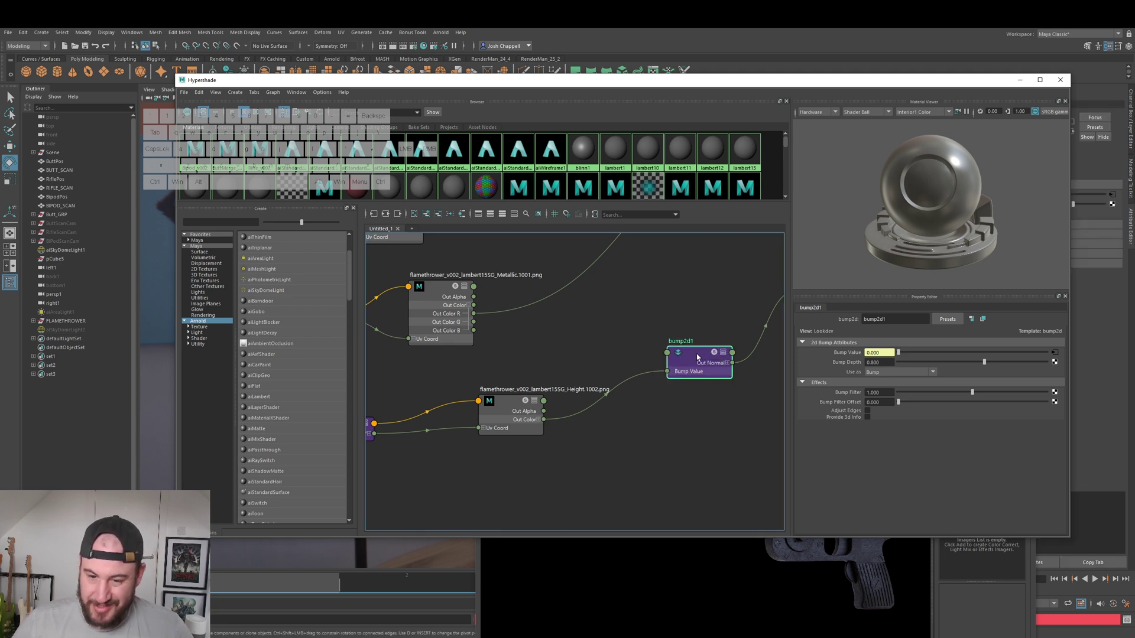
Step: Keep bump2d1's Use As option on Bump and move the node slightly lower in the graph
left_click(878, 372)
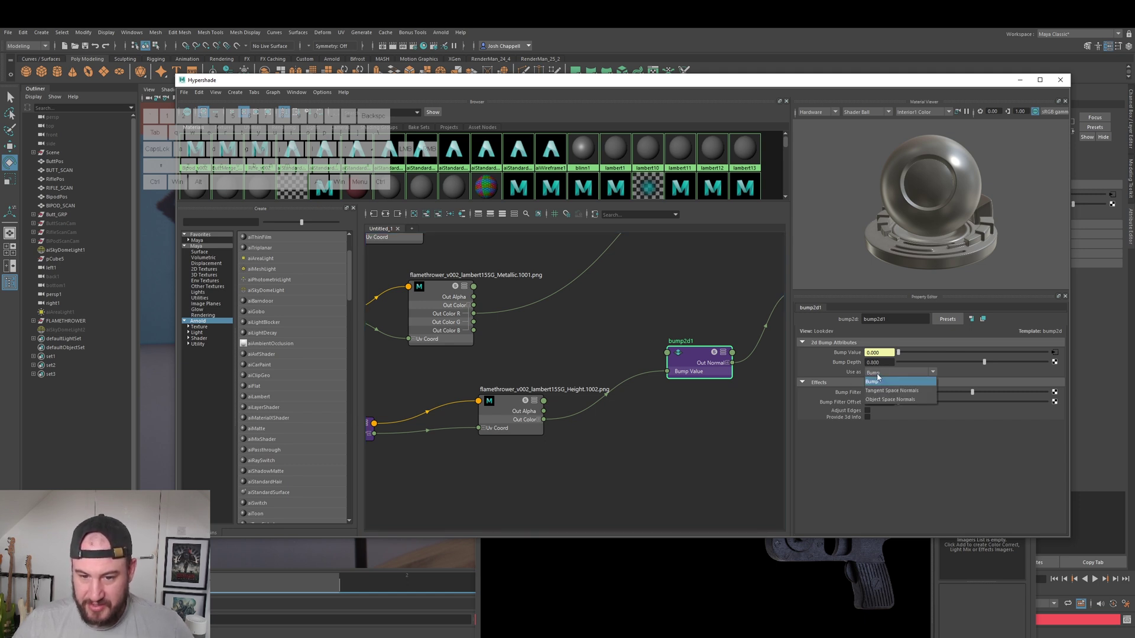
left_click(877, 379)
middle_click_drag(775, 399, 724, 395, "alt")
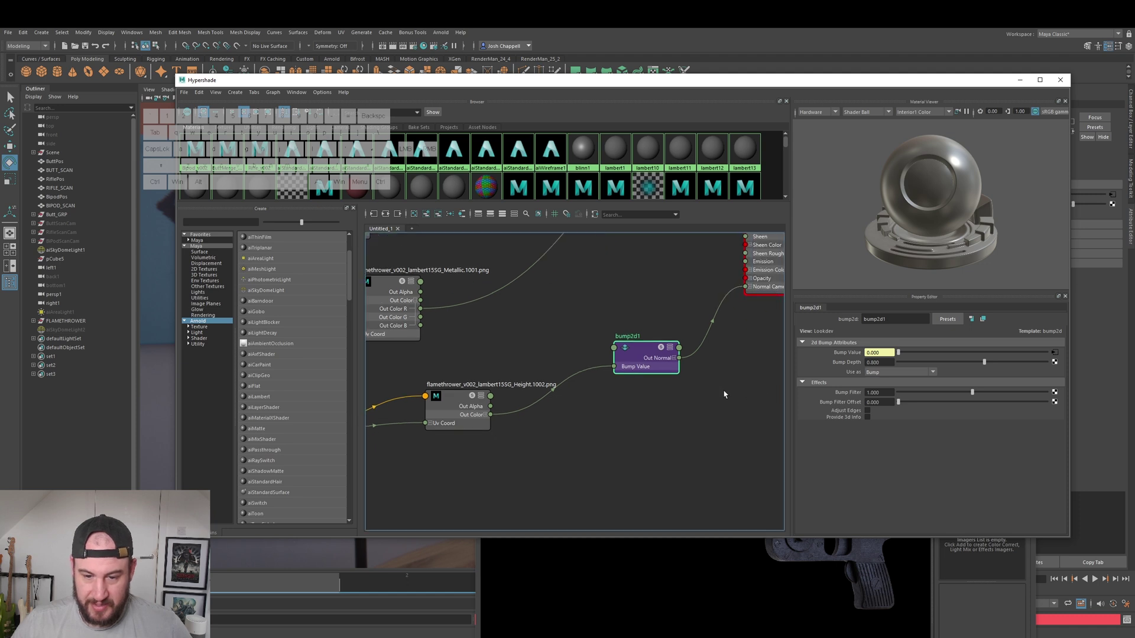
left_click_drag(639, 359, 646, 374)
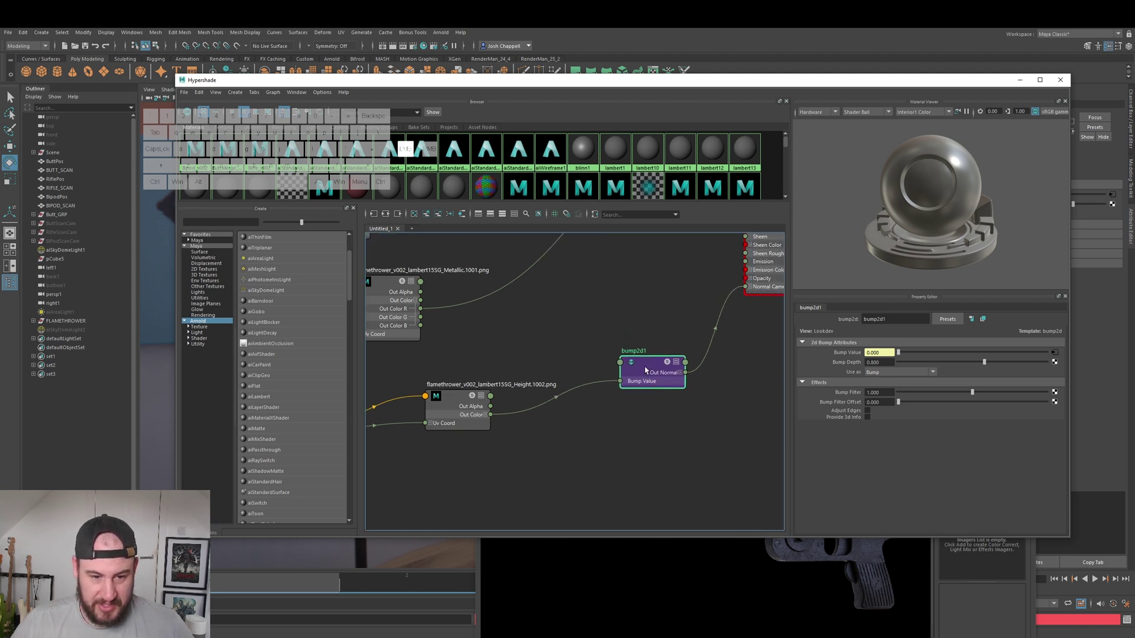
Step: Create a file texture node below the Height texture and arrange it beside its place2dTexture node
middle_click_drag(575, 435, 746, 336, "alt")
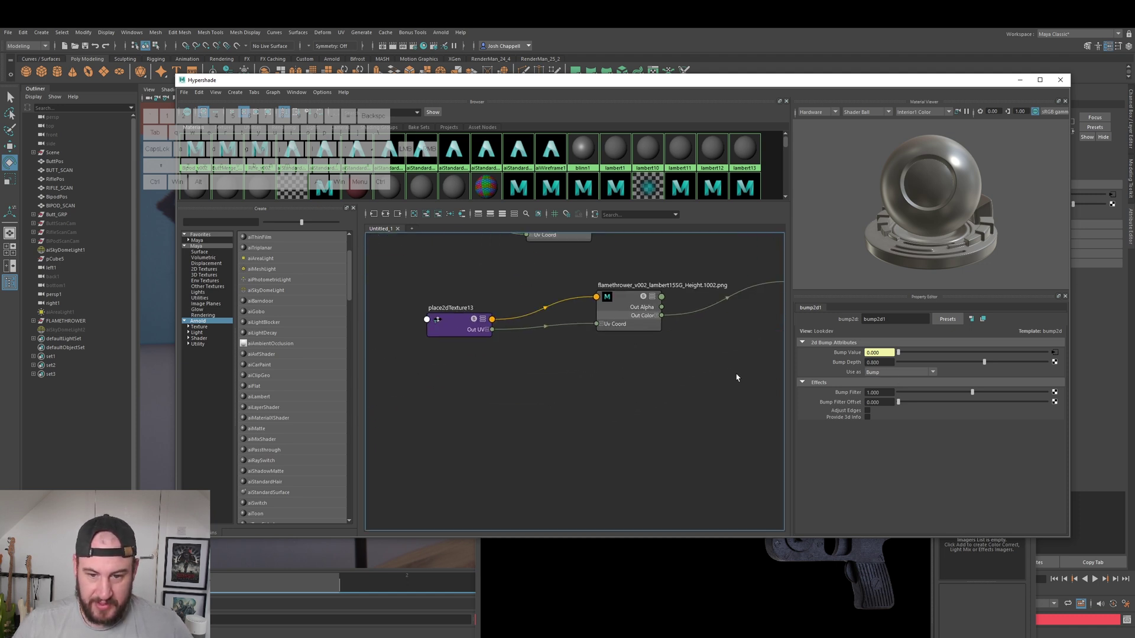
middle_click_drag(736, 378, 690, 395, "alt")
key("Tab")
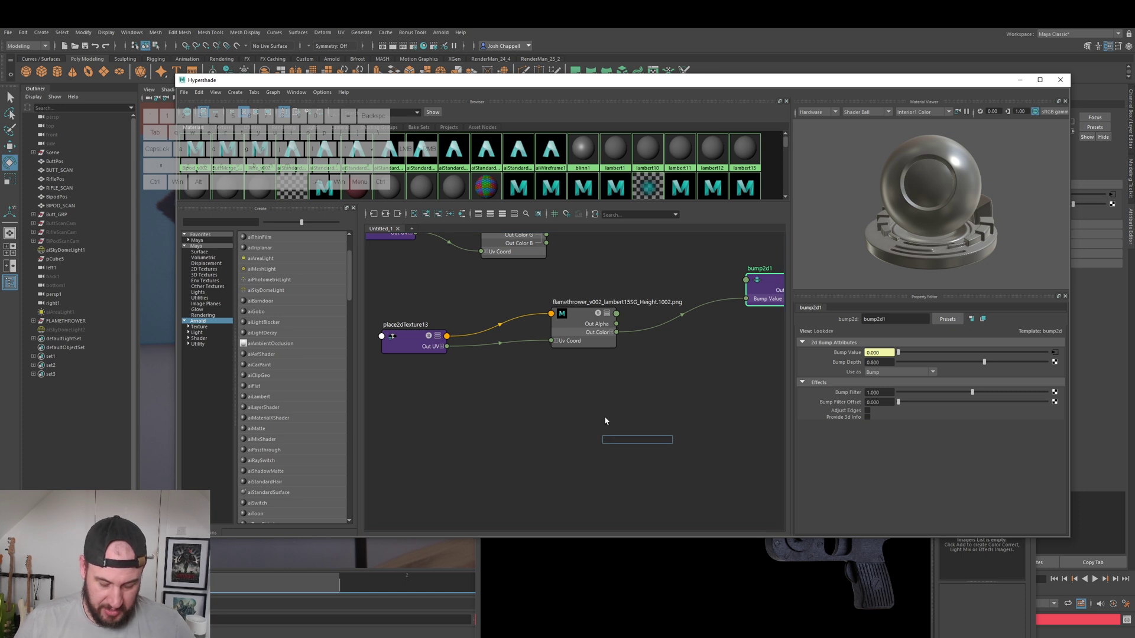
type("file")
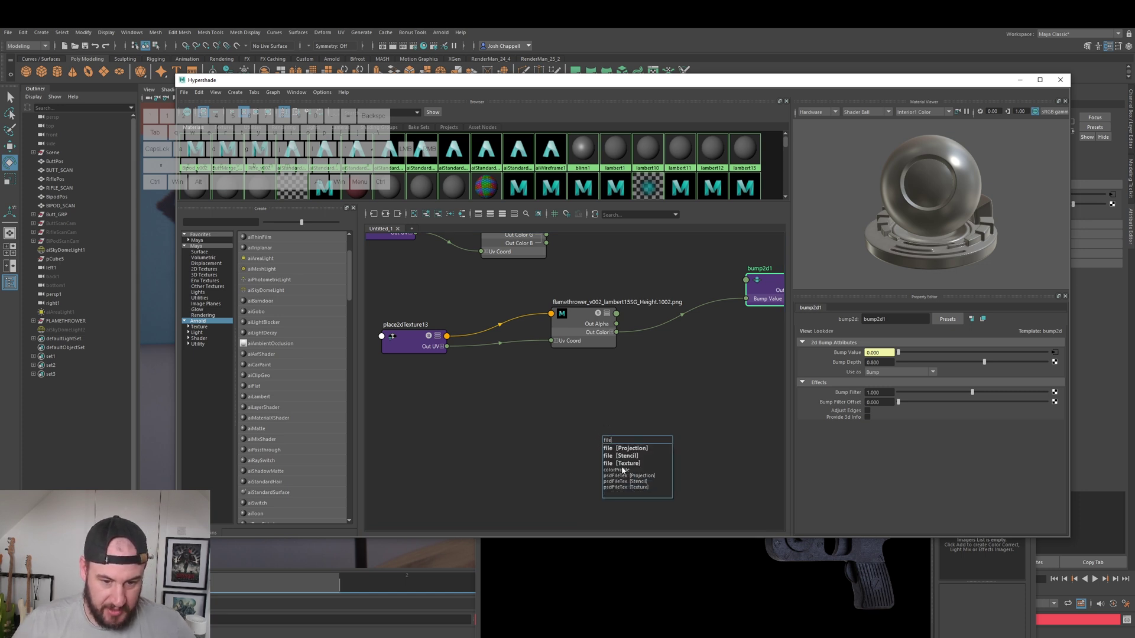
key("Return")
left_click(394, 435)
left_click_drag(394, 434, 426, 431)
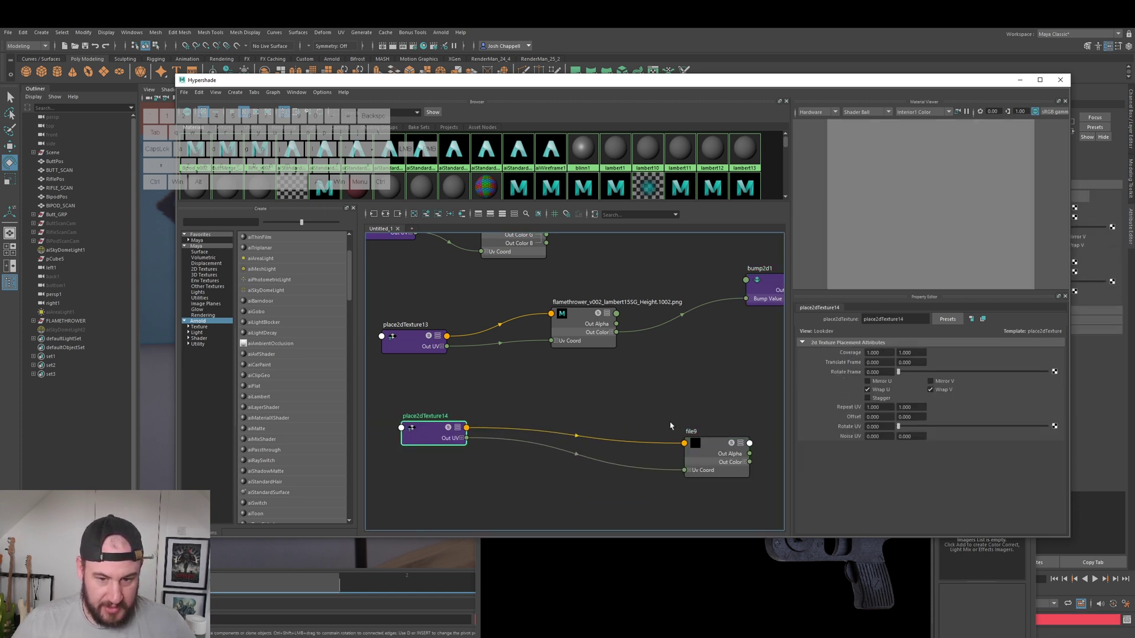
left_click_drag(711, 445, 617, 414)
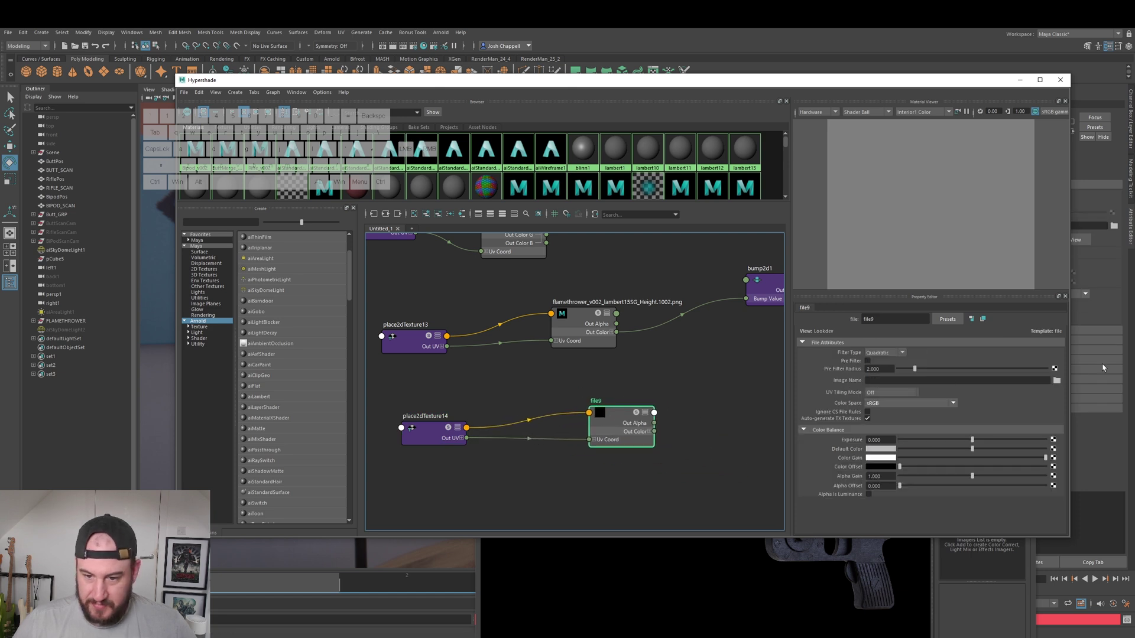
Step: Load flamethrower_v002_lambert15SG_Normal.1002.png from the SubstanceTextures v001 folder as the new file node's image
left_click(1056, 380)
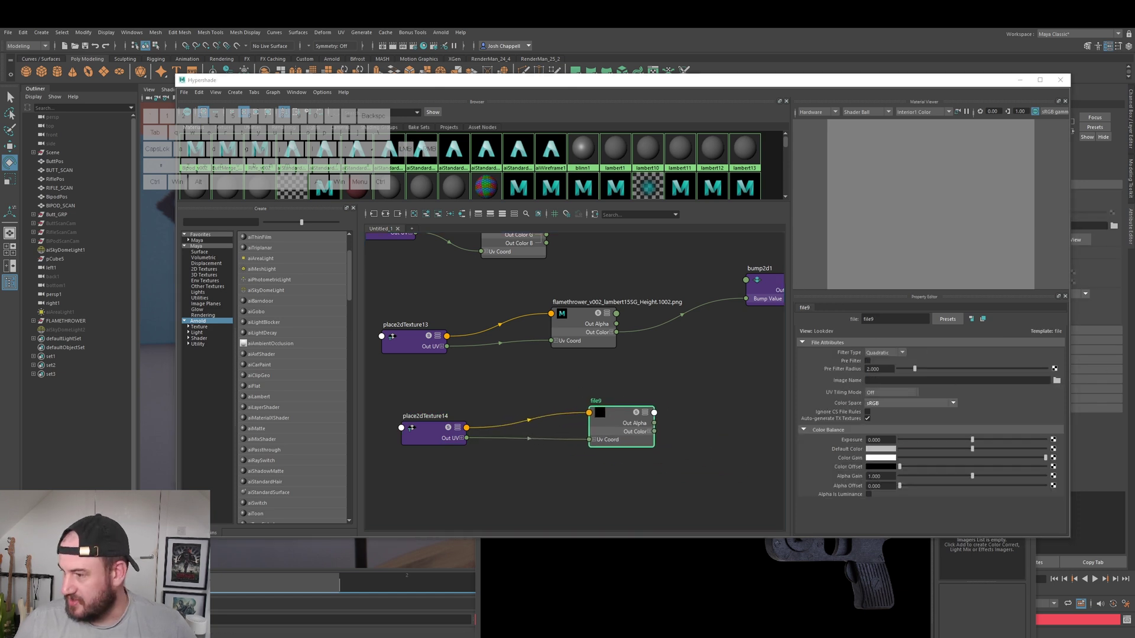
left_click_drag(563, 214, 527, 213)
left_click(532, 224)
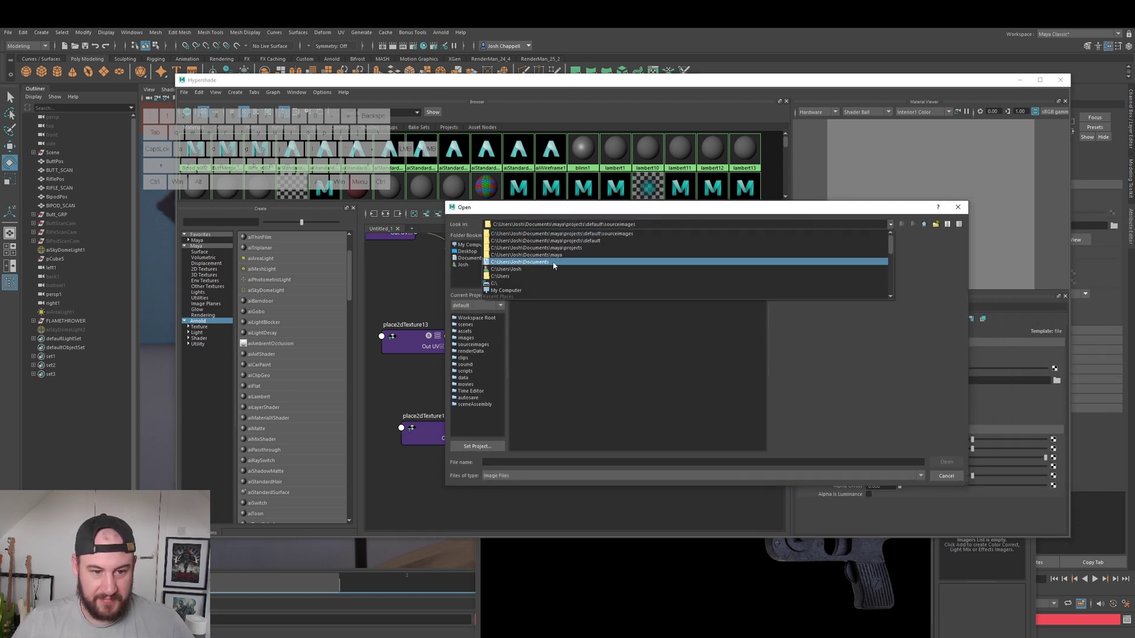
scroll(553, 264, "down", 3)
left_click(615, 240)
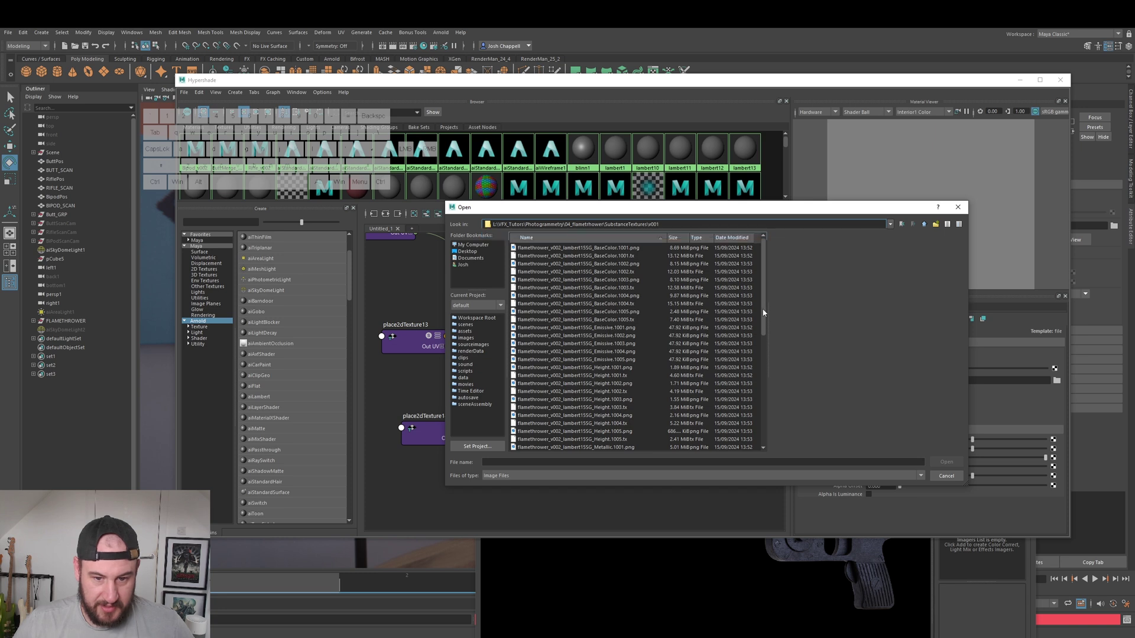
scroll(599, 401, "down", 6)
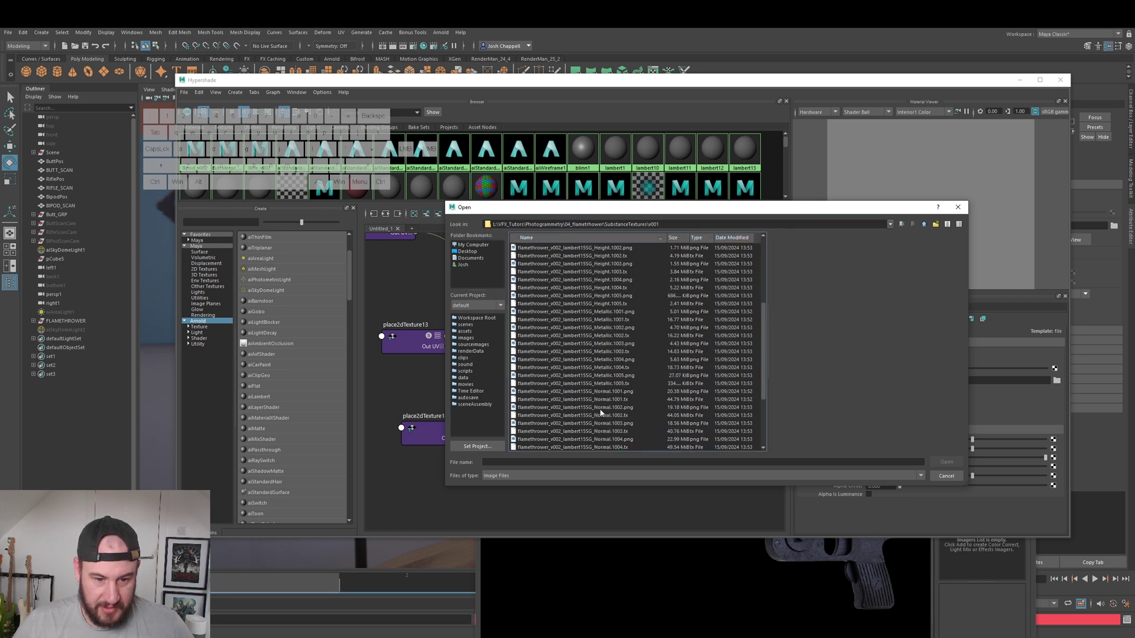
left_click(599, 407)
left_click(944, 462)
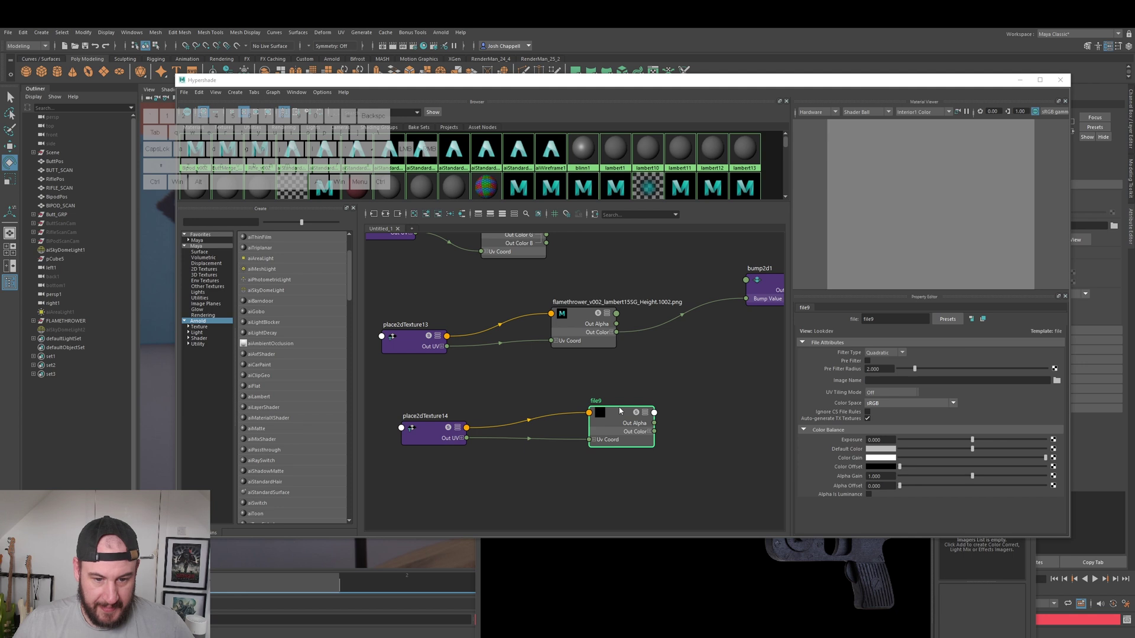
Step: Set the normal texture's UV Tiling Mode to UDIM (Mari) and its Color Space to Raw
left_click(884, 393)
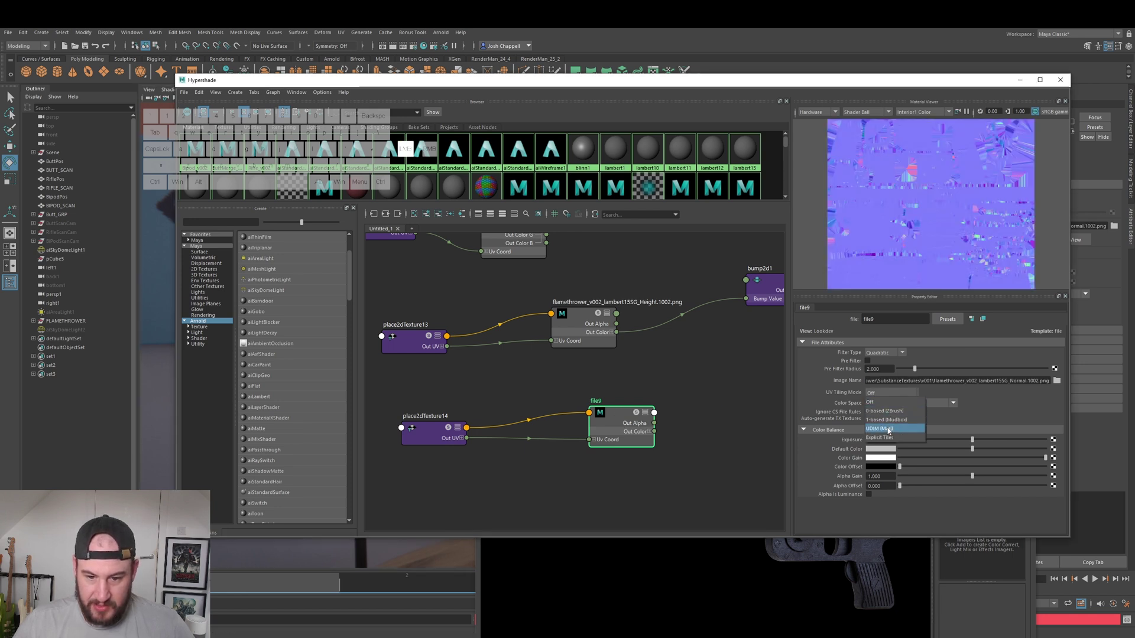
left_click(888, 429)
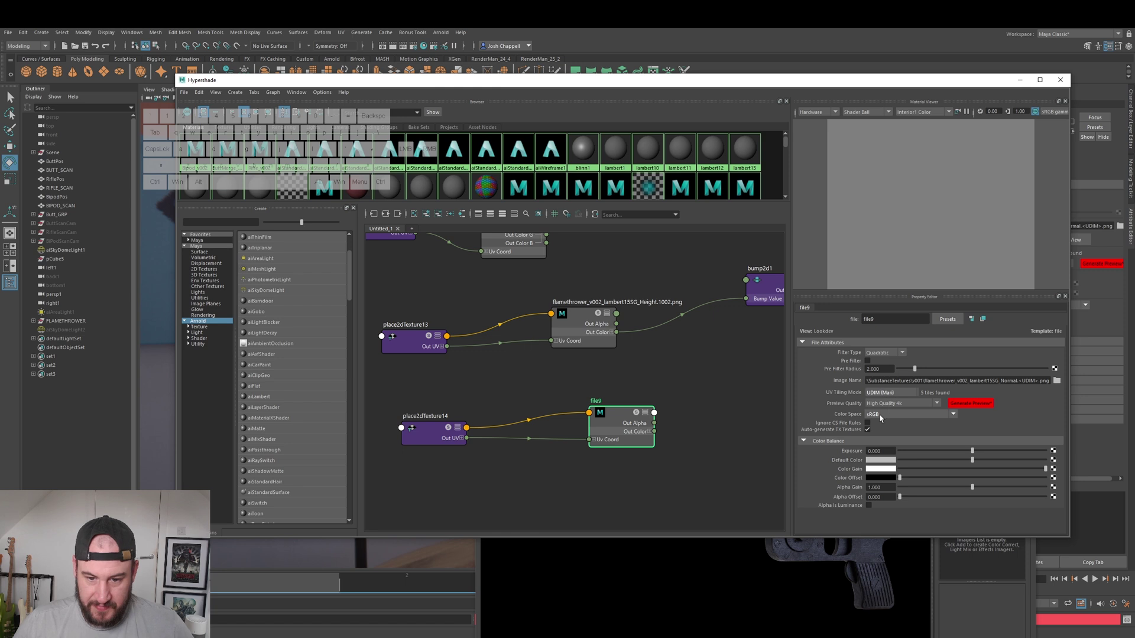
left_click(879, 415)
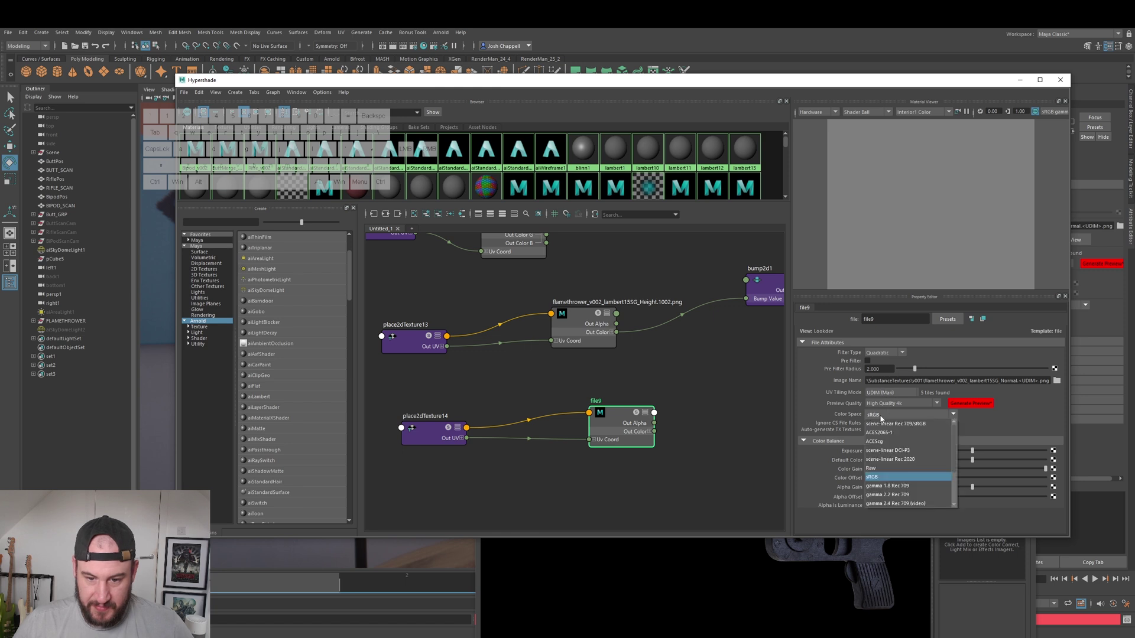
left_click(872, 468)
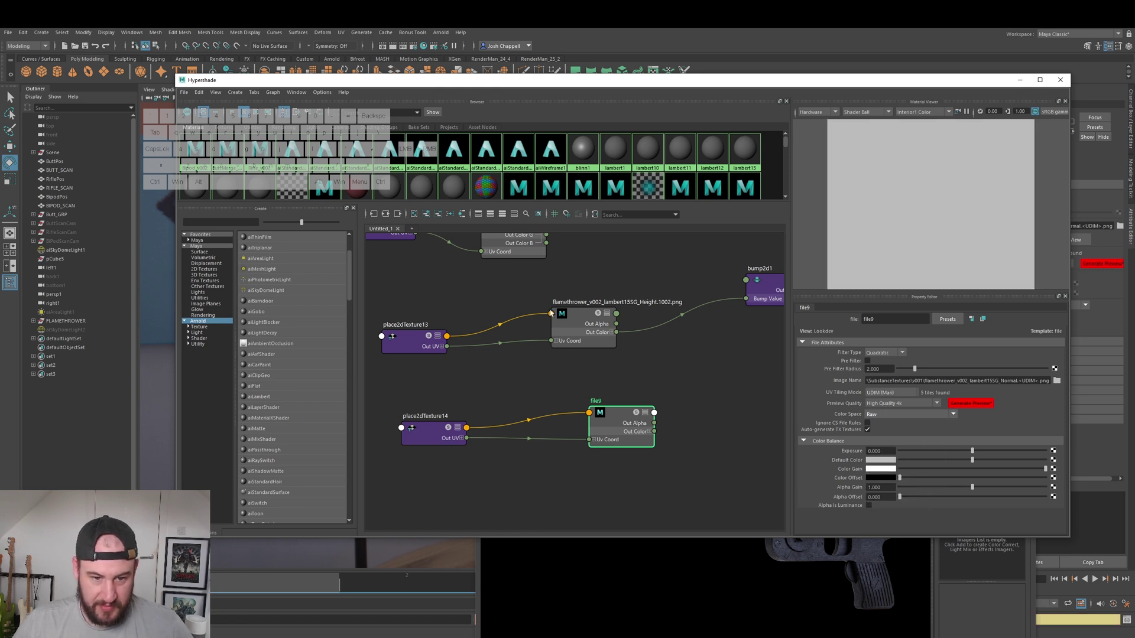
middle_click_drag(685, 401, 541, 391, "alt")
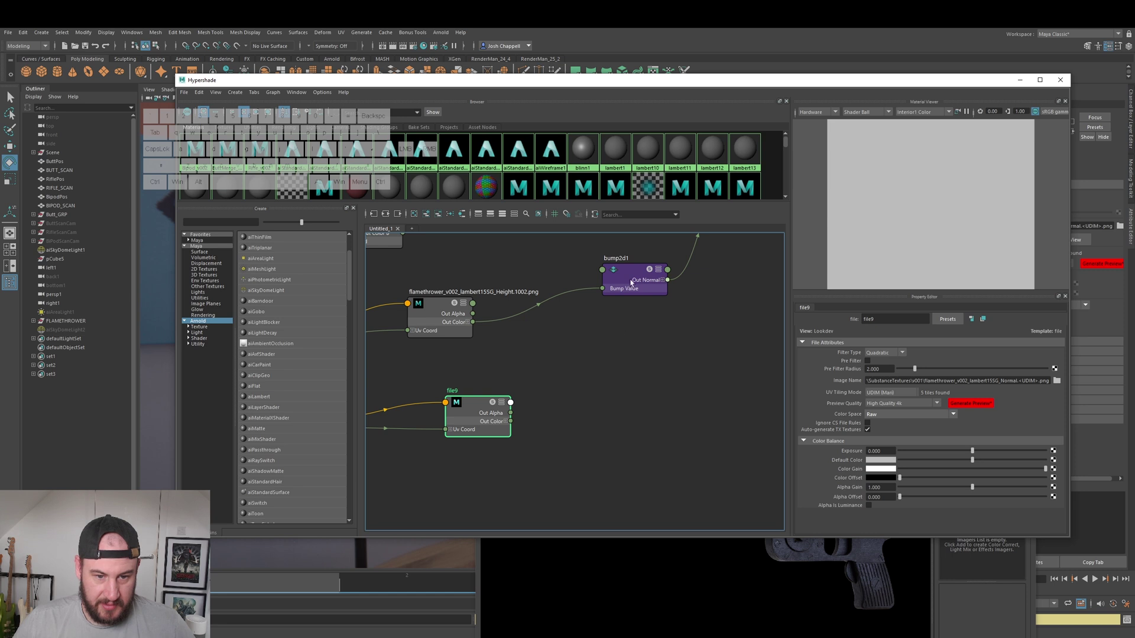
left_click(603, 389)
key("Tab")
type("bu")
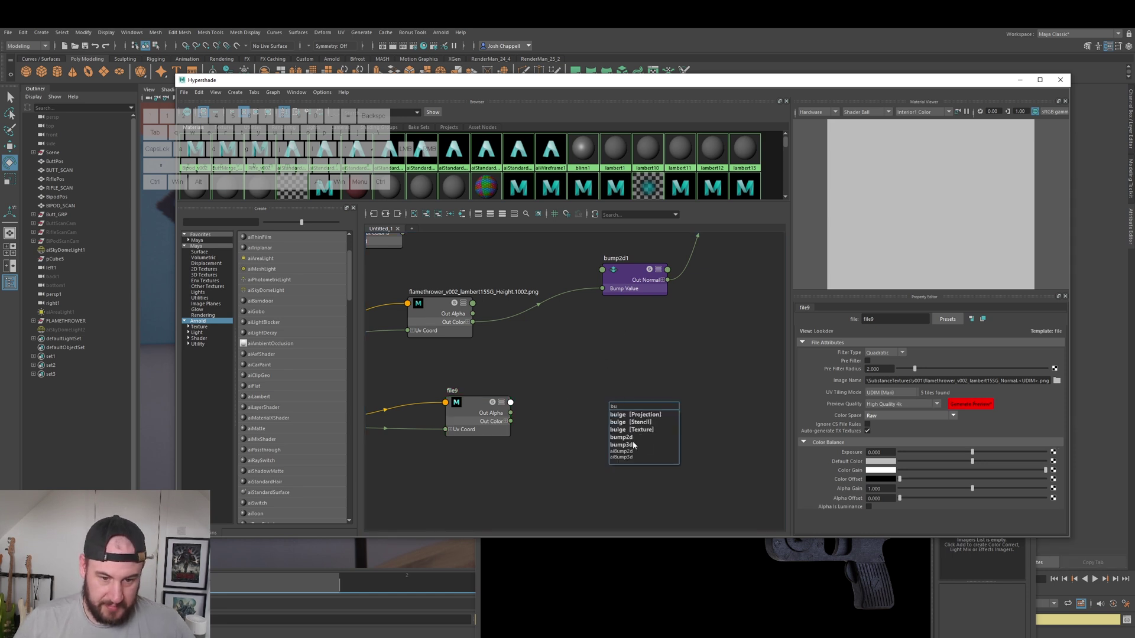
left_click(620, 444)
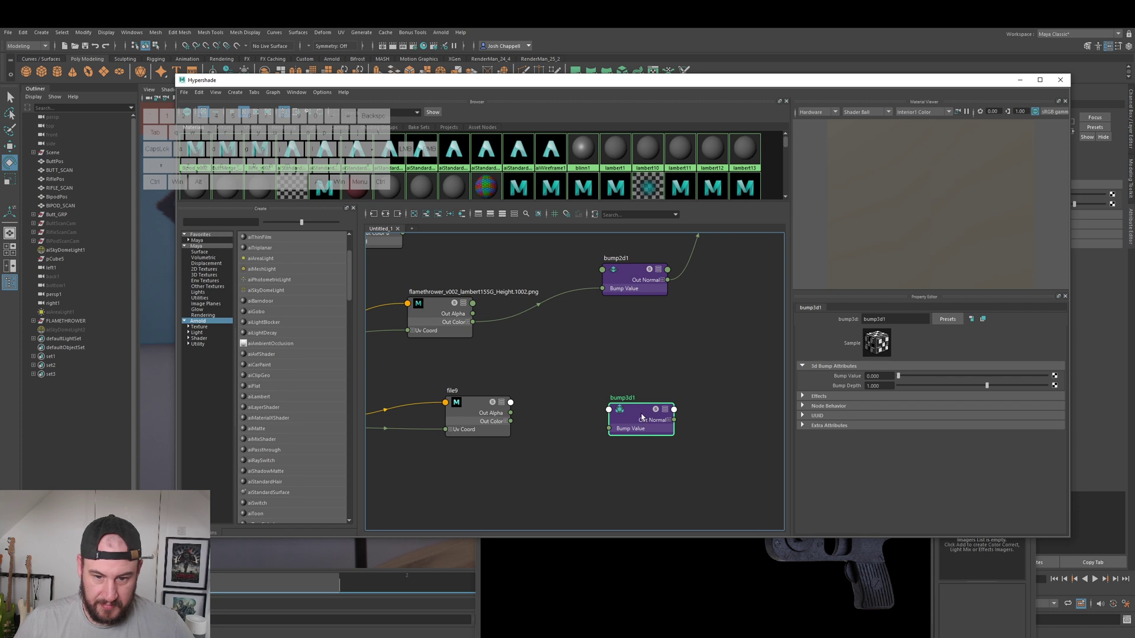
key("Delete")
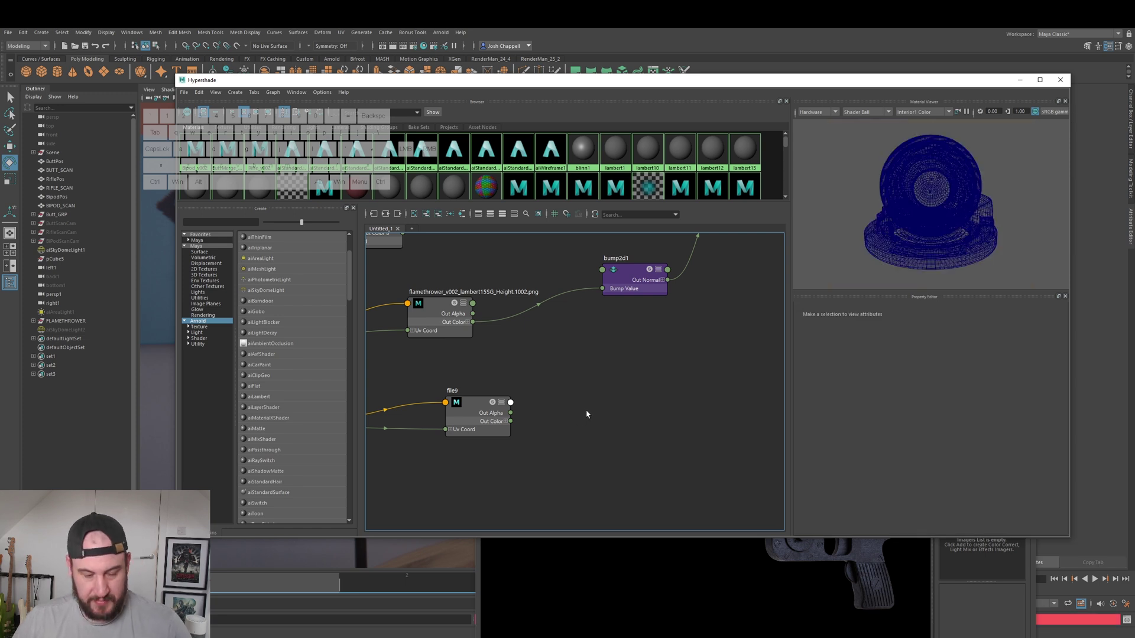
Step: Create a bump2d node and try to connect the normal texture's Out Color to its Bump Value
key("Tab")
type("bump")
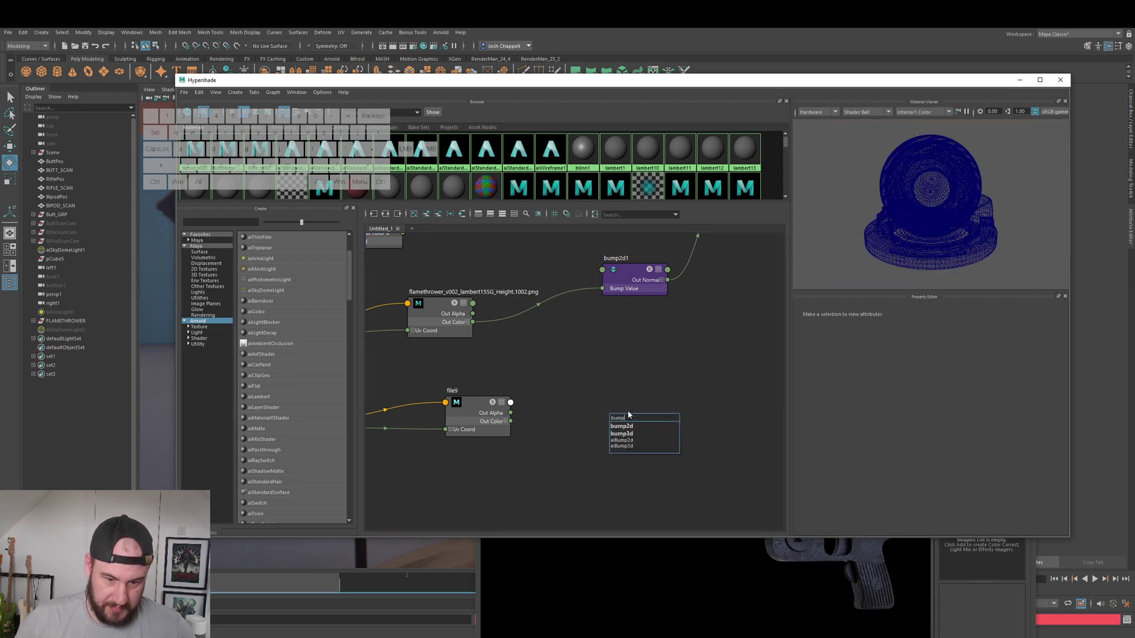
left_click(624, 427)
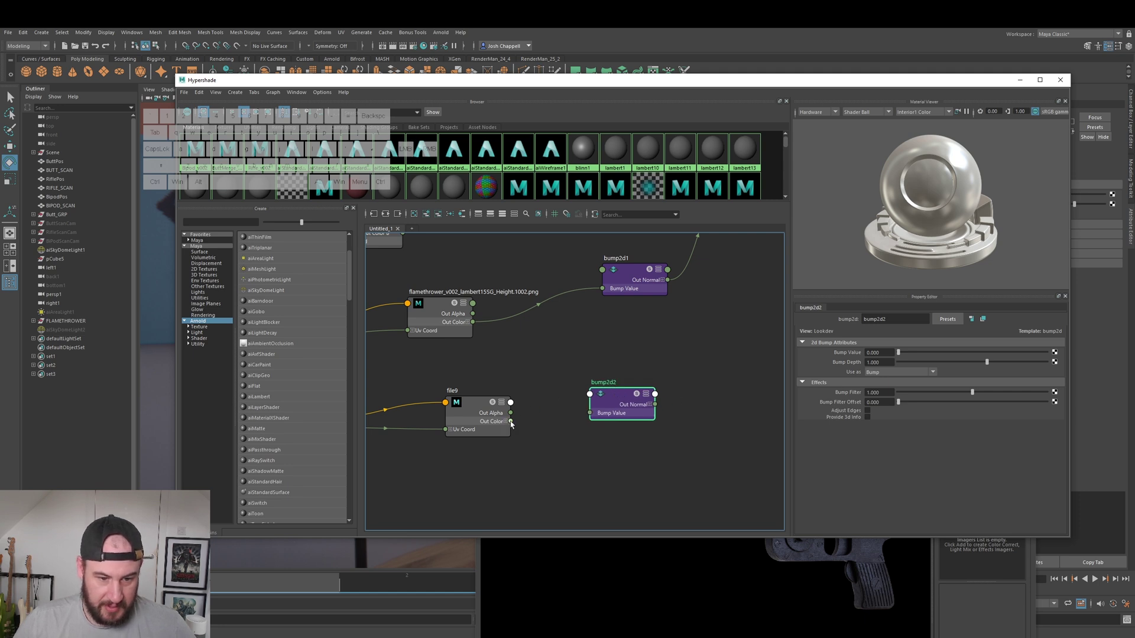
left_click_drag(510, 421, 596, 413)
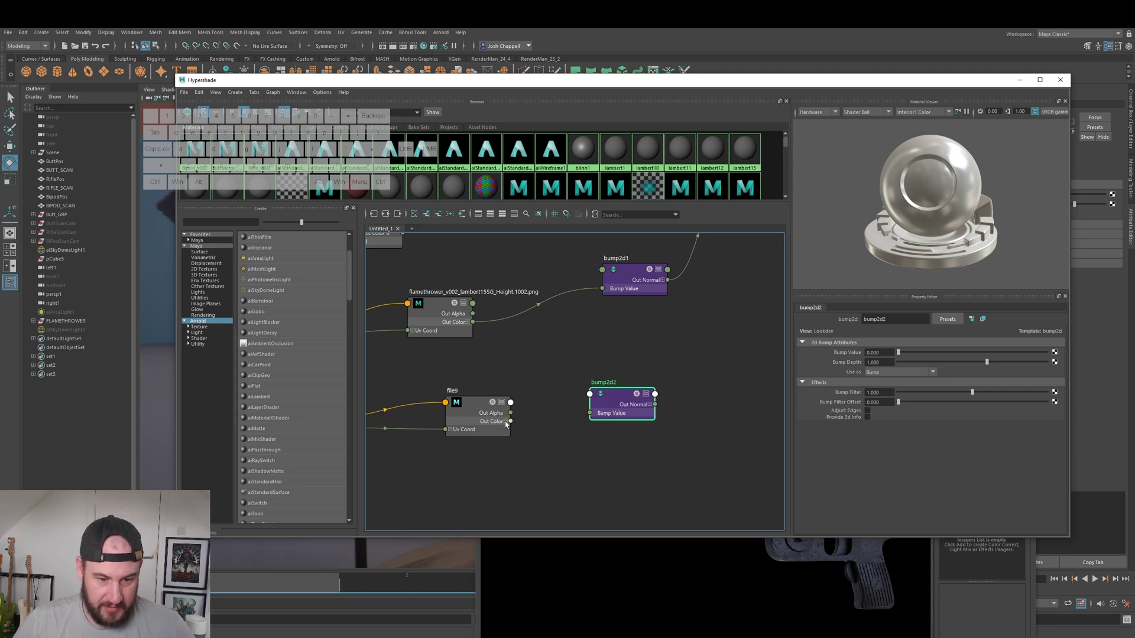
Step: Expand the normal texture's Out Color into its separate R, G and B outputs
mouse_move(509, 422)
left_mouse_down()
mouse_move(589, 413)
mouse_move(511, 423)
left_mouse_up()
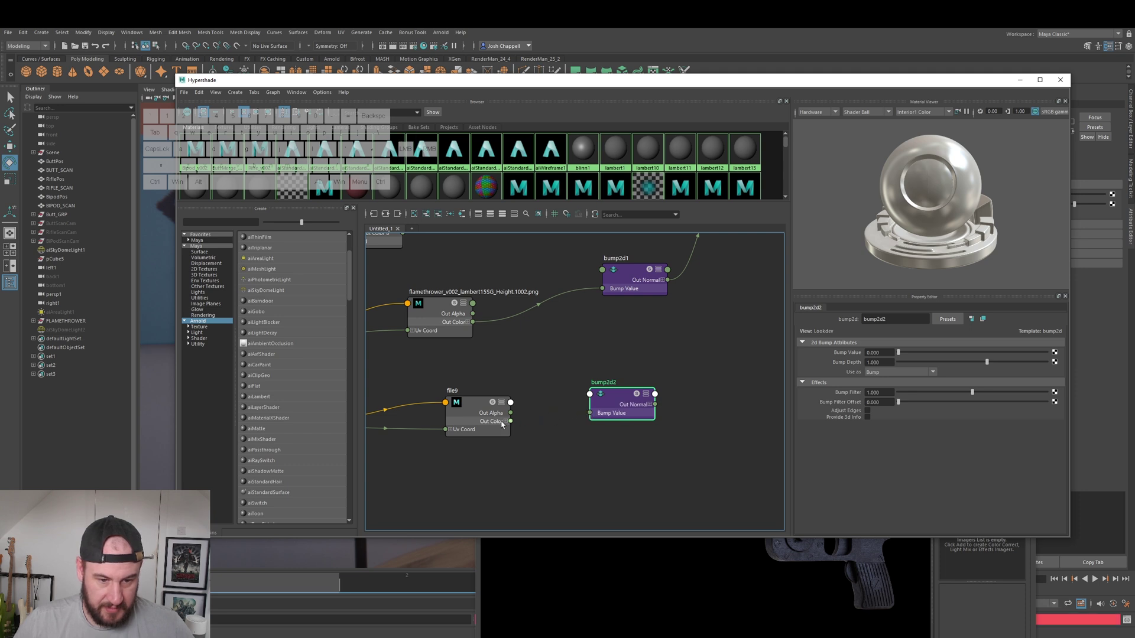
left_click(502, 423)
Step: Delete the unconnected bump2d2 node and search the node creation list for normal nodes
left_click(609, 398)
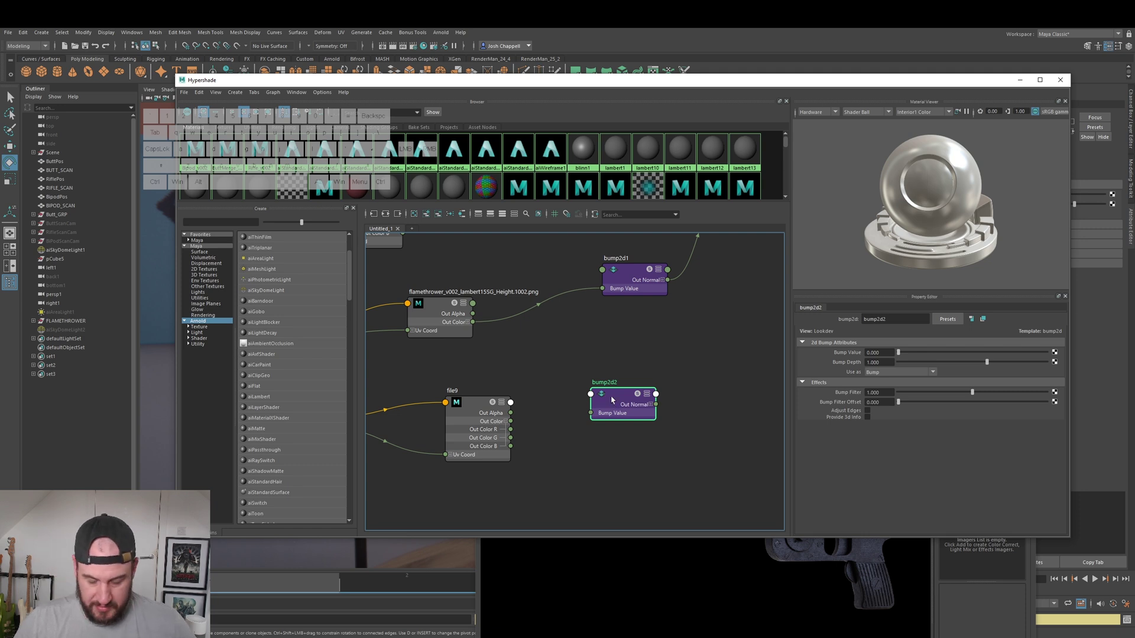
key("Delete")
key("Tab")
type("nor")
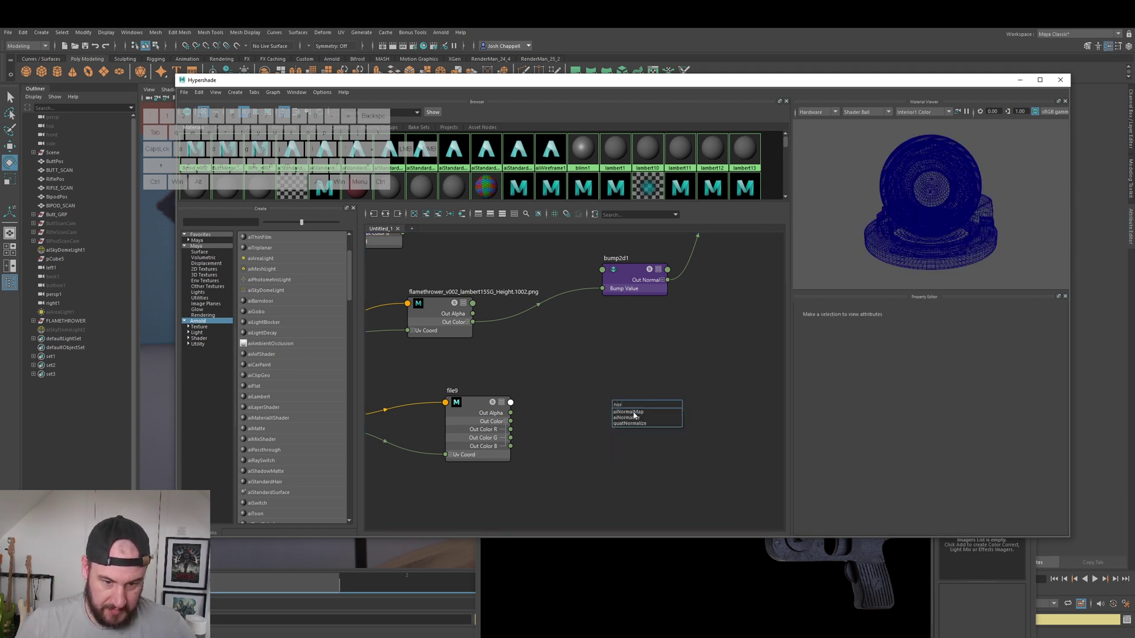
key("Escape")
Step: Try to connect the normal texture's Out Color to a new bump3d node's Bump Value, and delete that node
key("Tab")
type("bum")
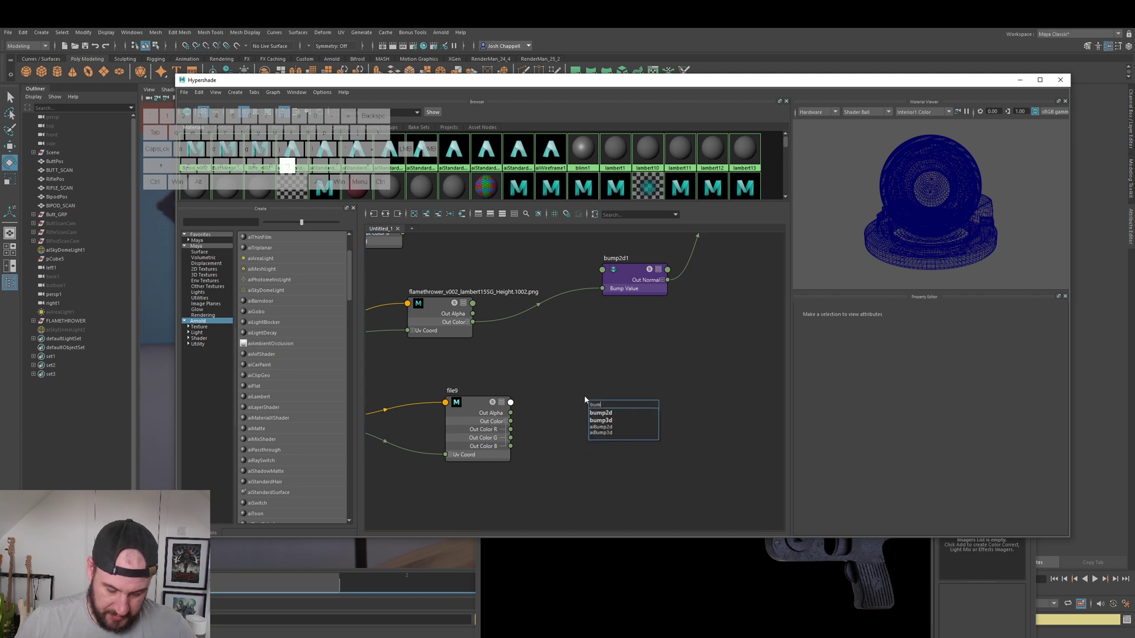
left_click(613, 421)
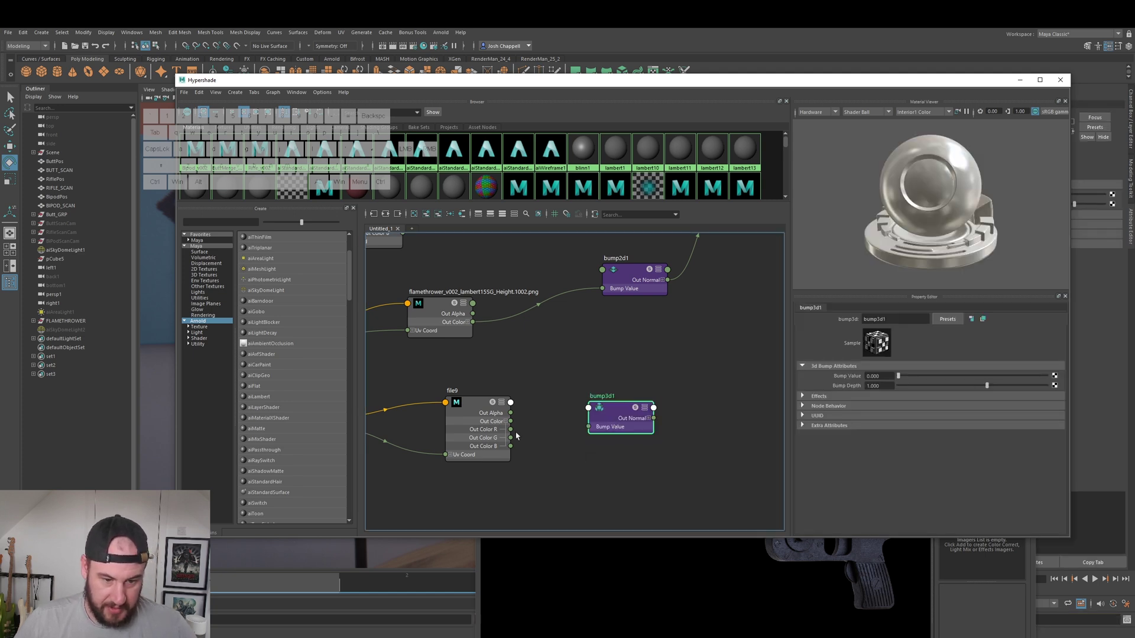
left_click_drag(511, 421, 604, 417)
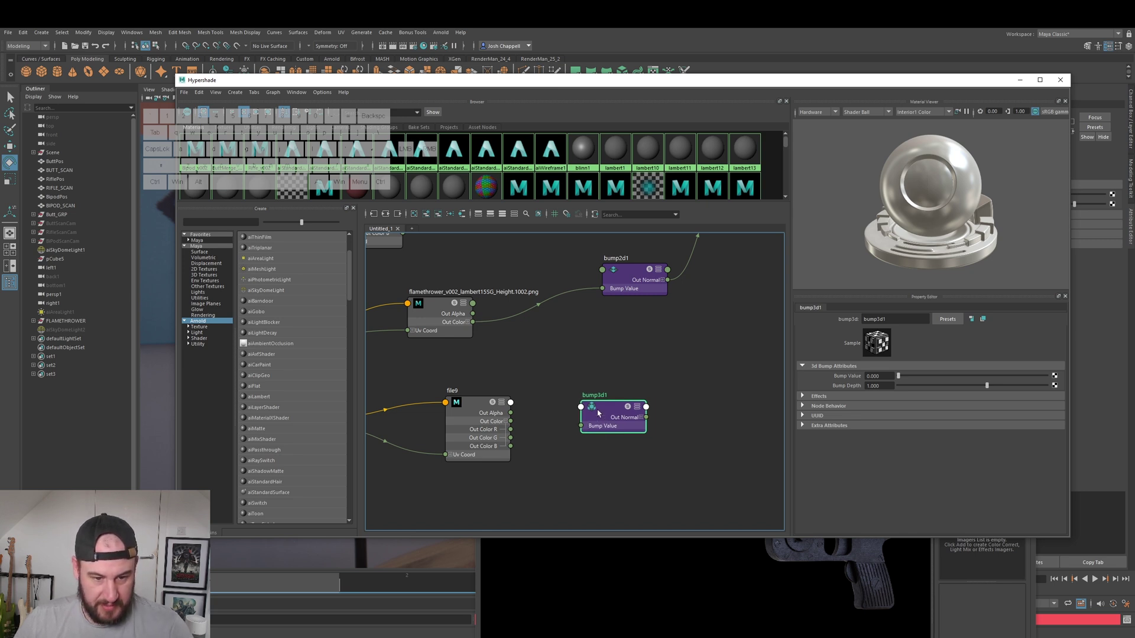
key("Delete")
Step: Create an aiNormalMap node beside the normal texture's file node
key("Tab")
type("nor")
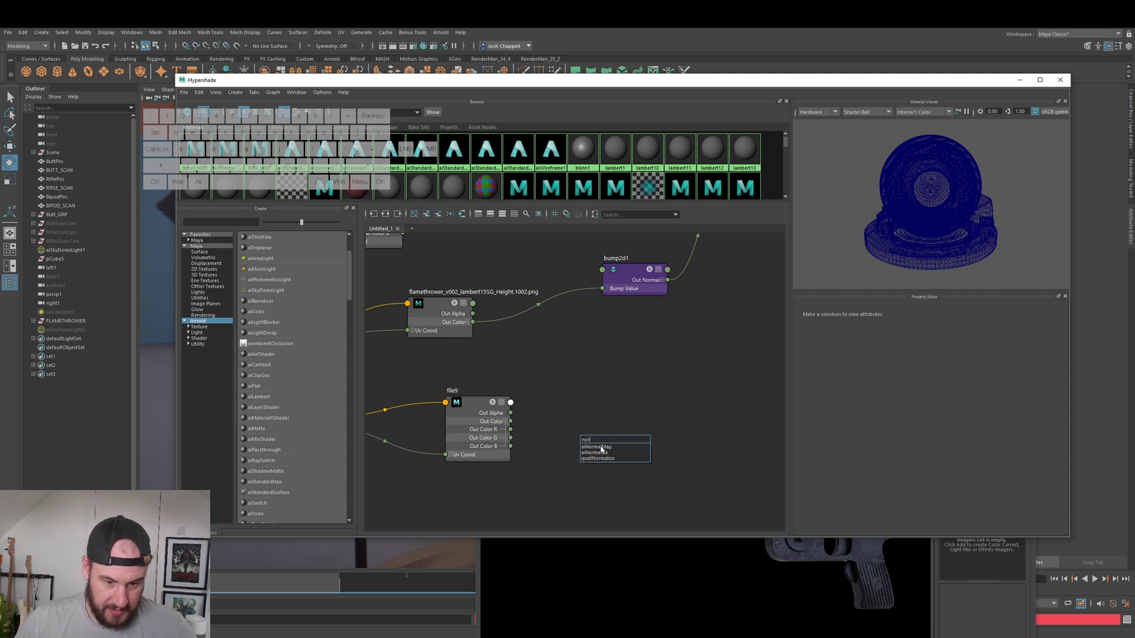
left_click(602, 448)
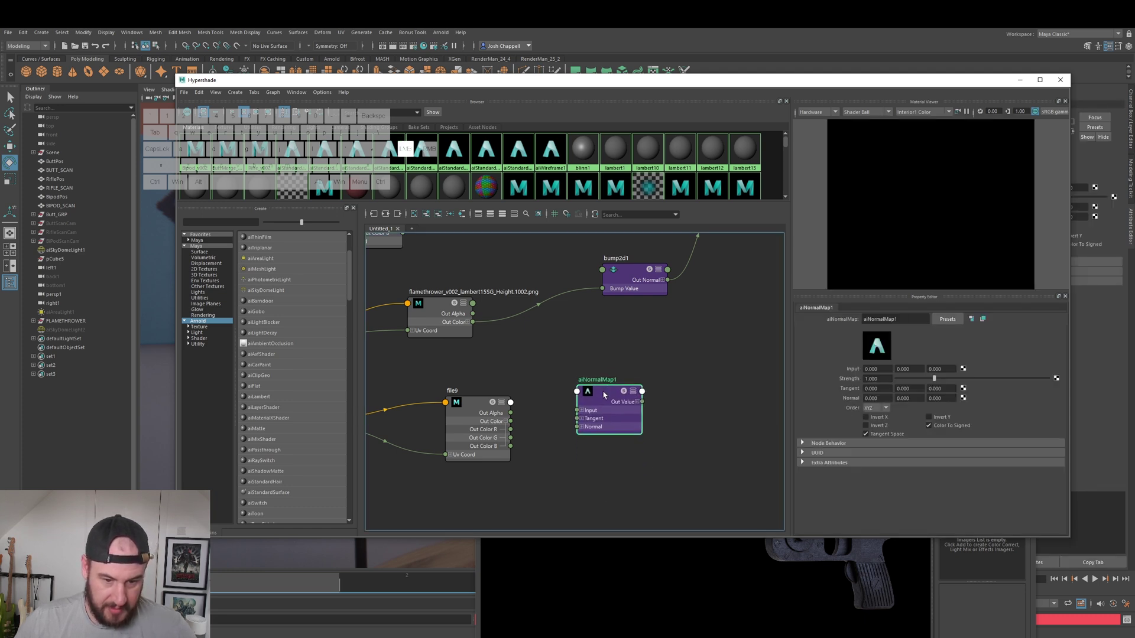
Step: Connect the normal texture's Out Color to the aiNormalMap node's Input and reposition the aiNormalMap node beneath bump2d1
left_click_drag(510, 420, 580, 420)
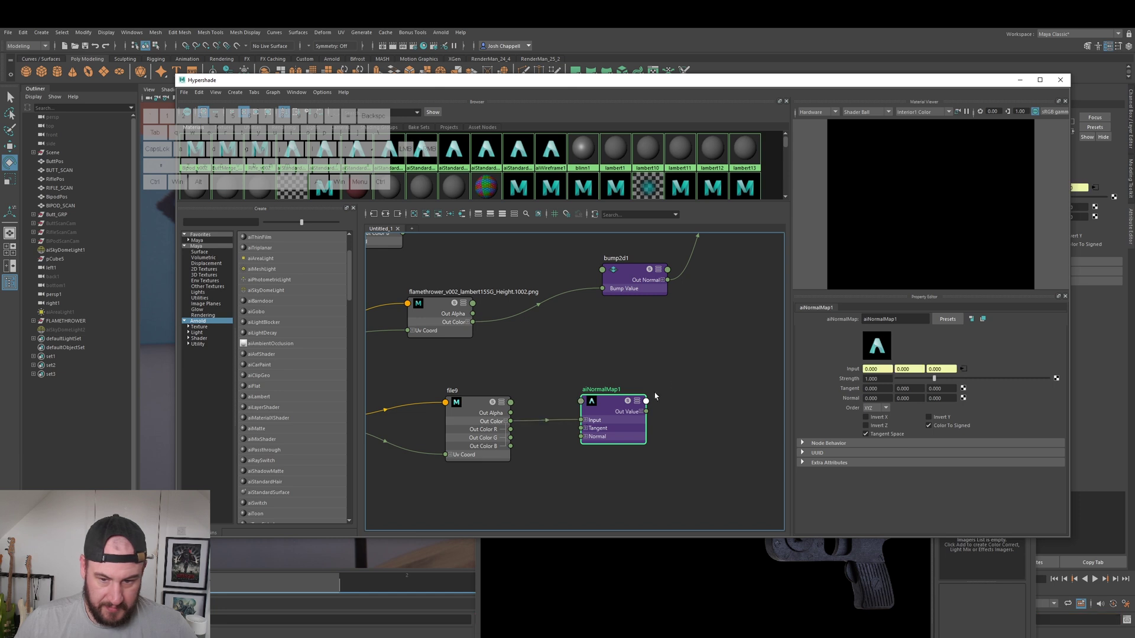
middle_click_drag(689, 341, 611, 392, "alt")
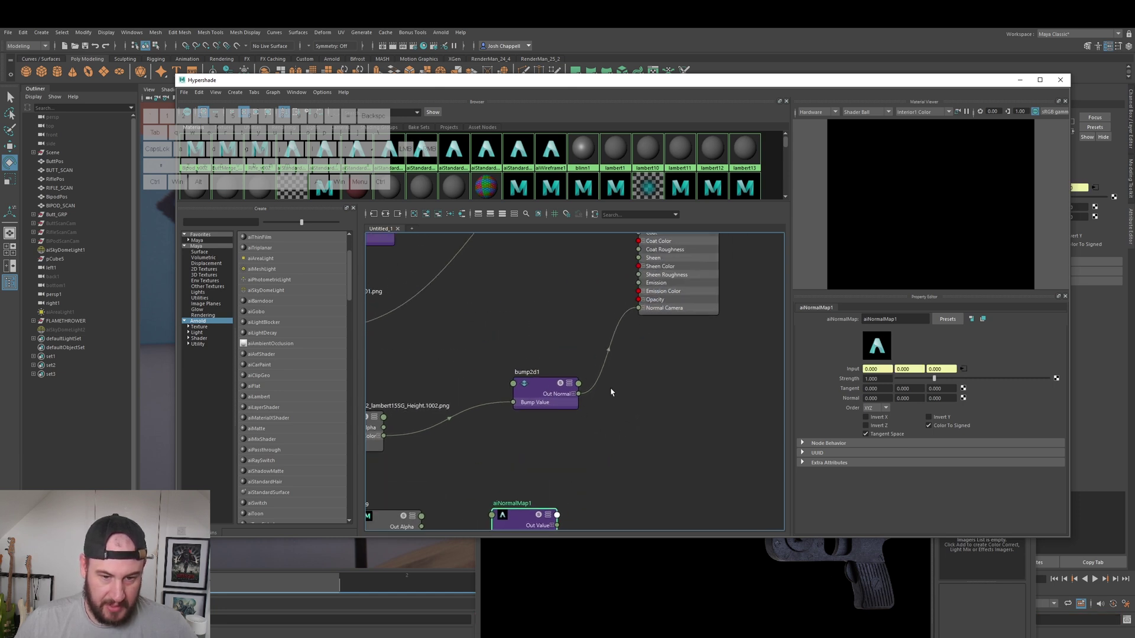
left_click_drag(522, 525, 553, 511)
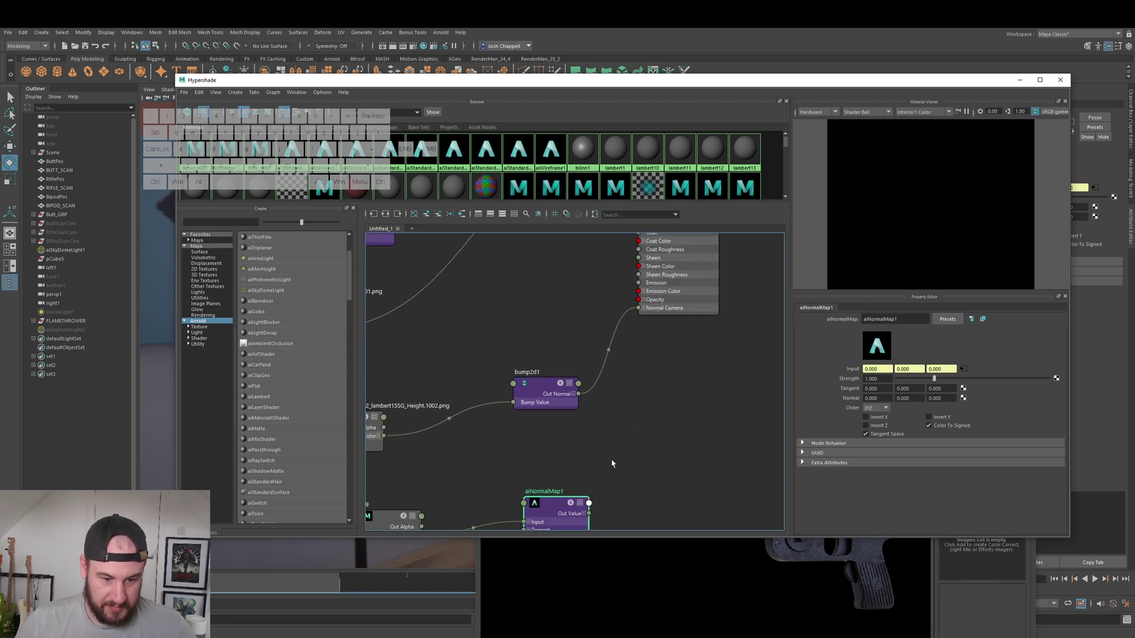
middle_click_drag(629, 393, 652, 330, "alt")
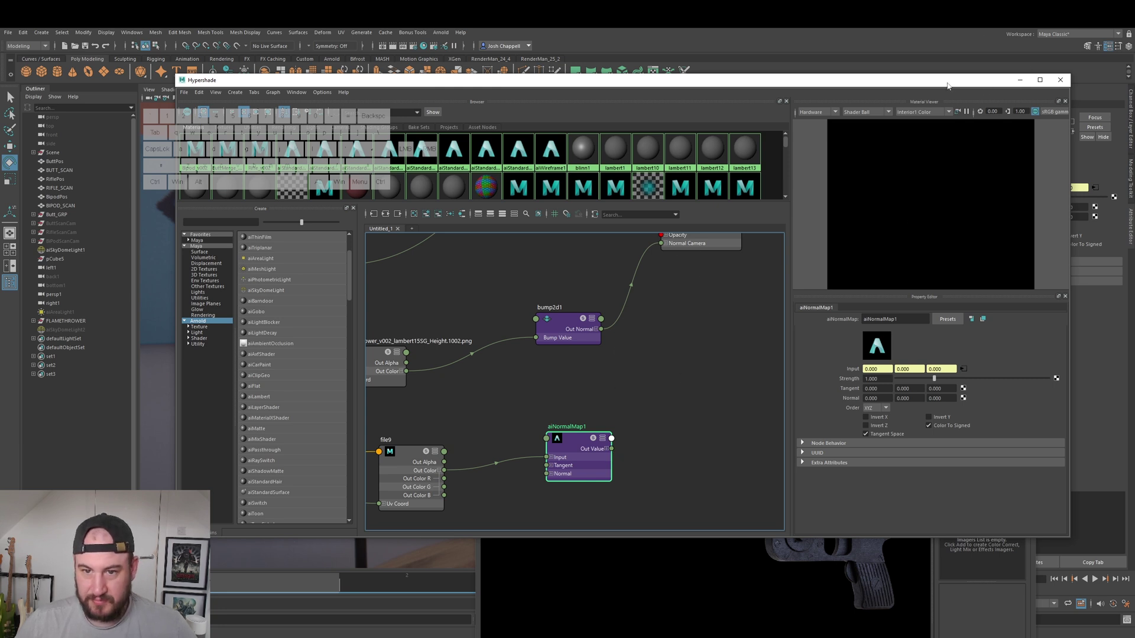
Step: Locate the separate TIP material network below the main one and select its aiStandardSurface node
left_click_drag(948, 86, 934, 126)
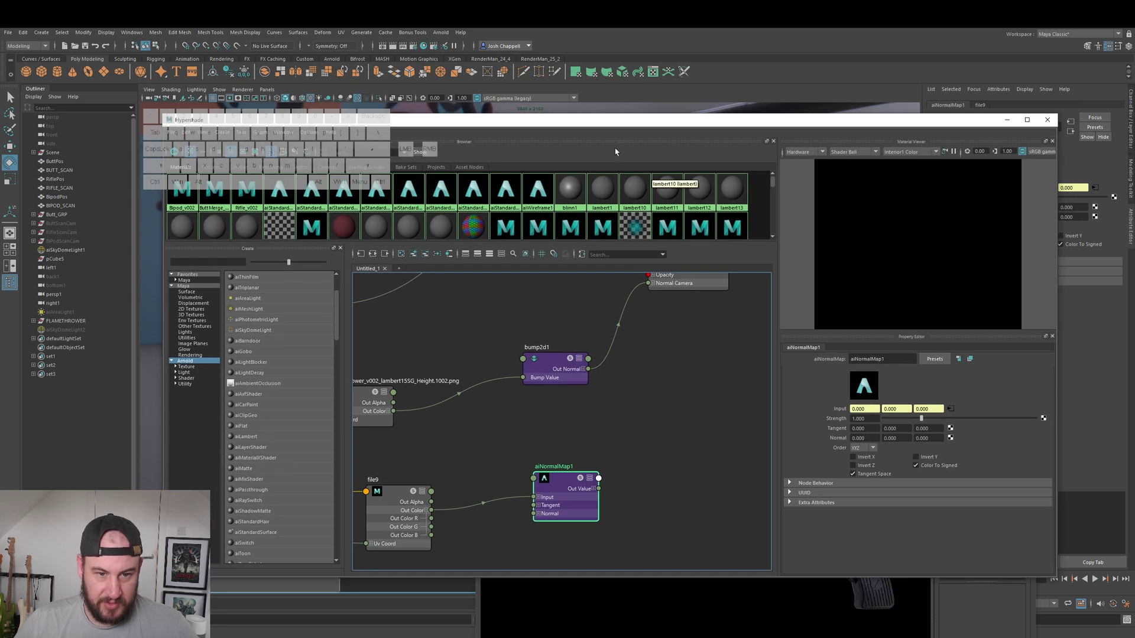
key("a")
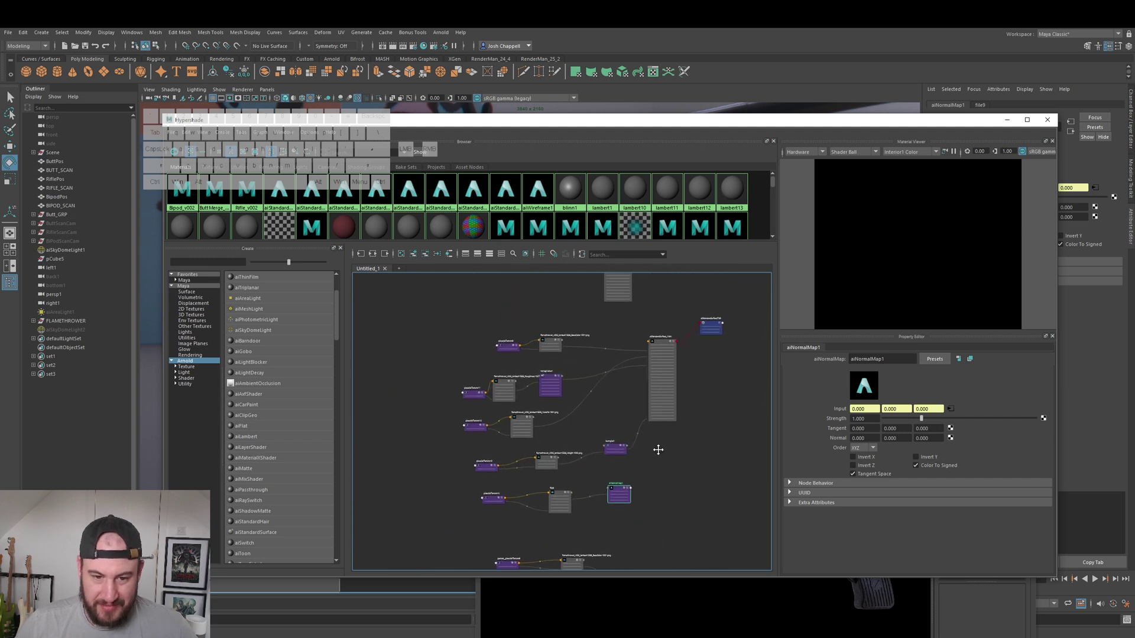
middle_click_drag(657, 450, 699, 307)
scroll(690, 323, "up", 3)
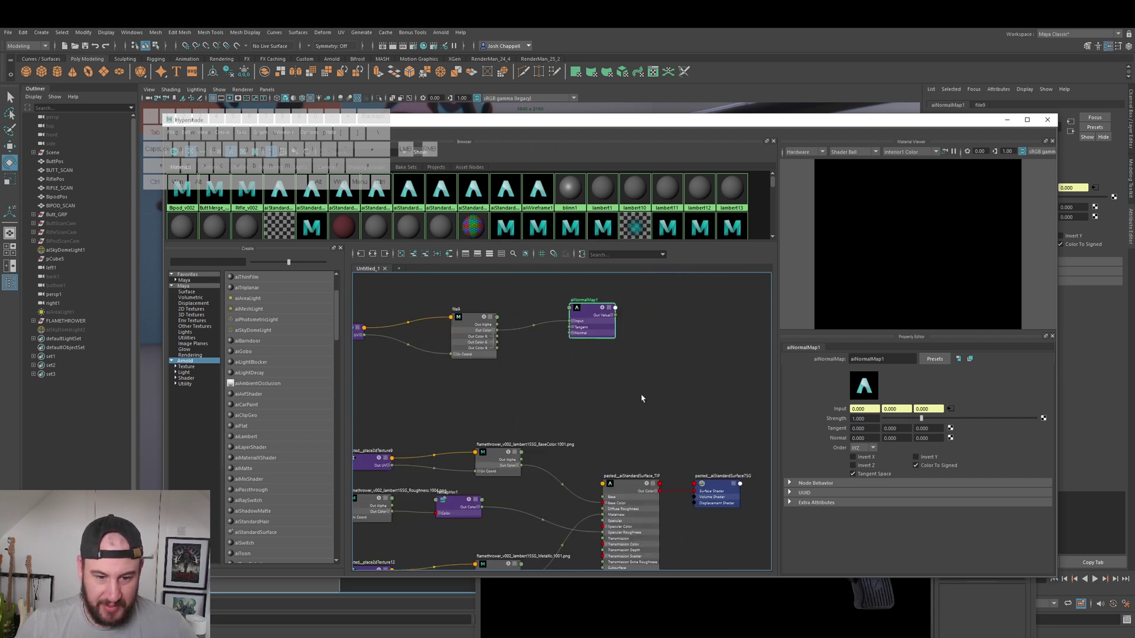
middle_click_drag(641, 398, 681, 241, "alt")
left_click(686, 326)
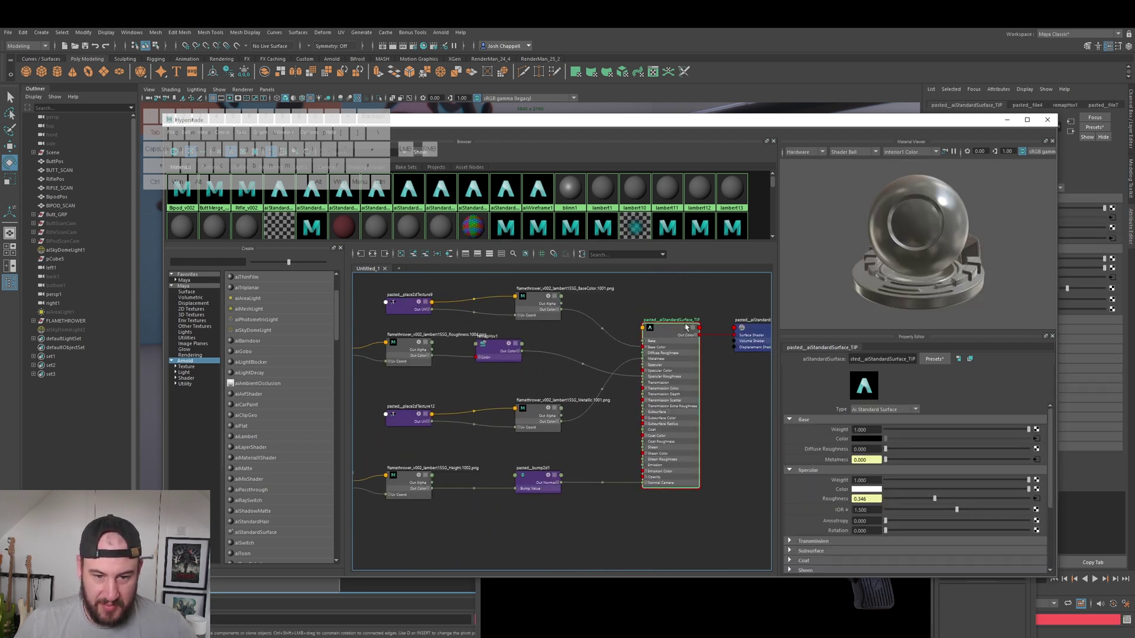
Step: Examine the flamethrower's tip in the Arnold RenderView, then minimize the render window
left_click_drag(508, 124, 538, 75)
left_click(643, 558)
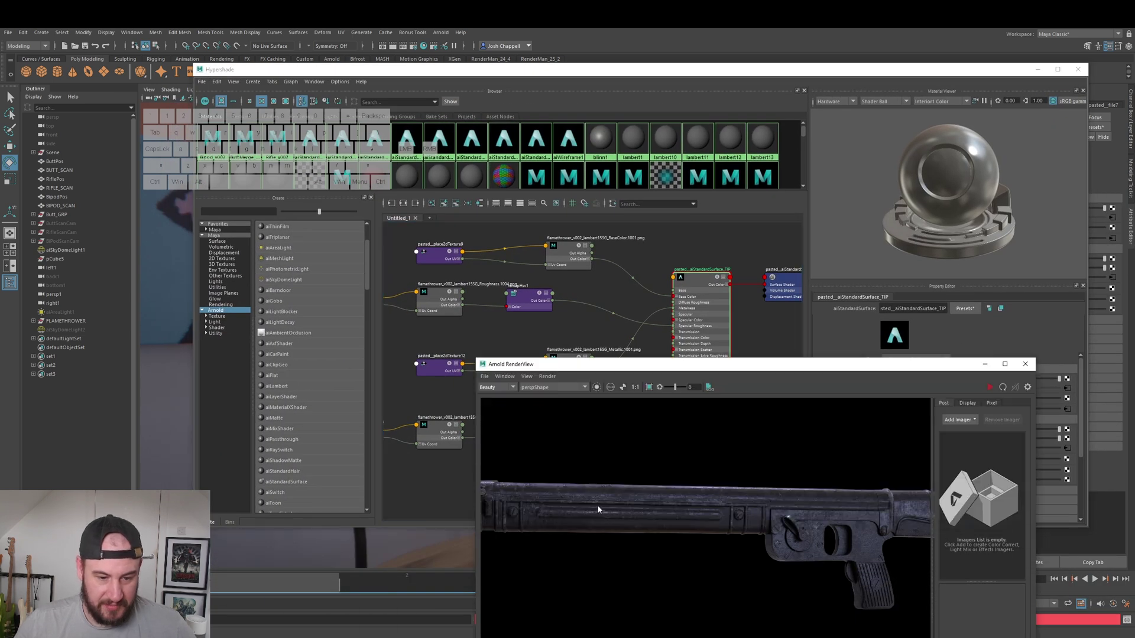
middle_click_drag(598, 509, 865, 477)
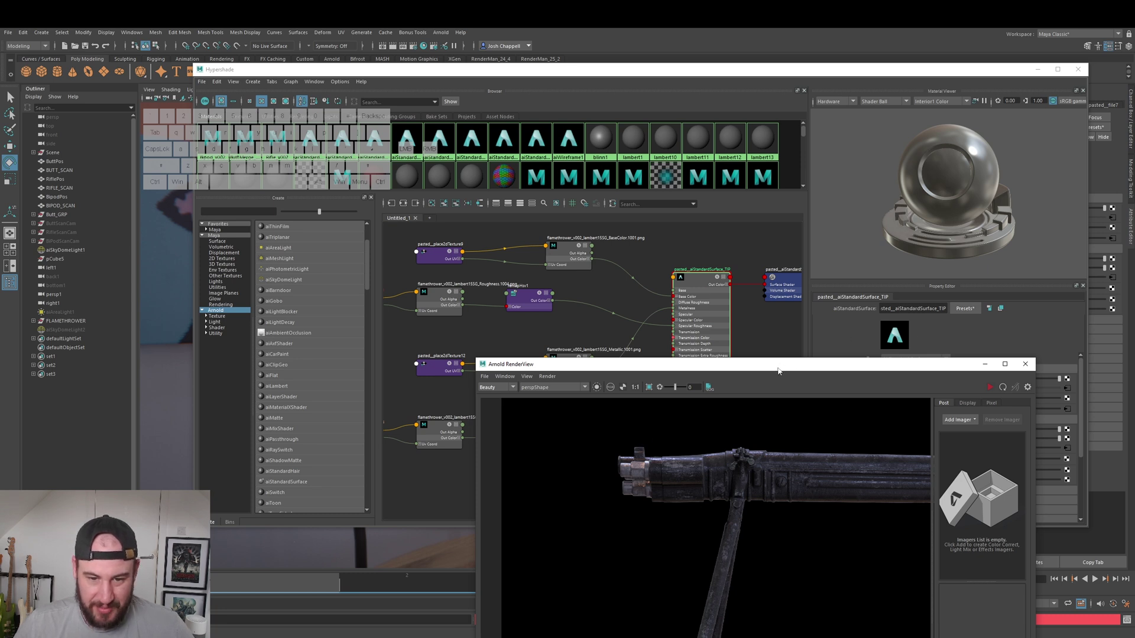
left_click_drag(951, 366, 936, 204)
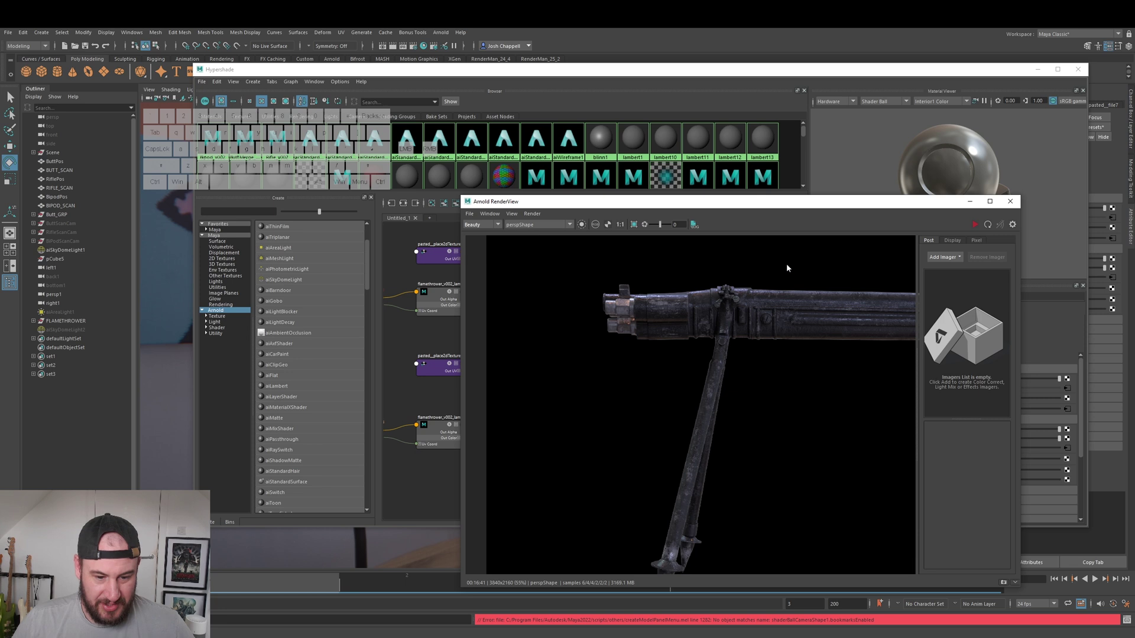
left_click(970, 202)
Step: Connect the aiNormalMap node's Out Value to the main aiStandardSurface's Normal Camera, replacing the bump2d1 connection
scroll(567, 368, "down", 5)
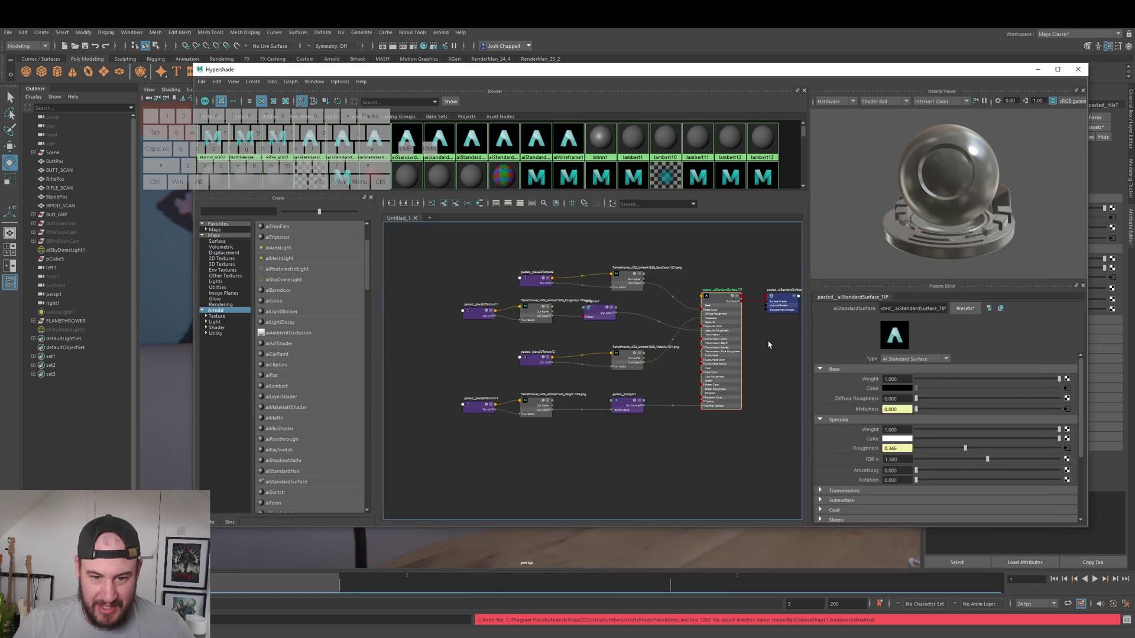
scroll(661, 319, "up", 6)
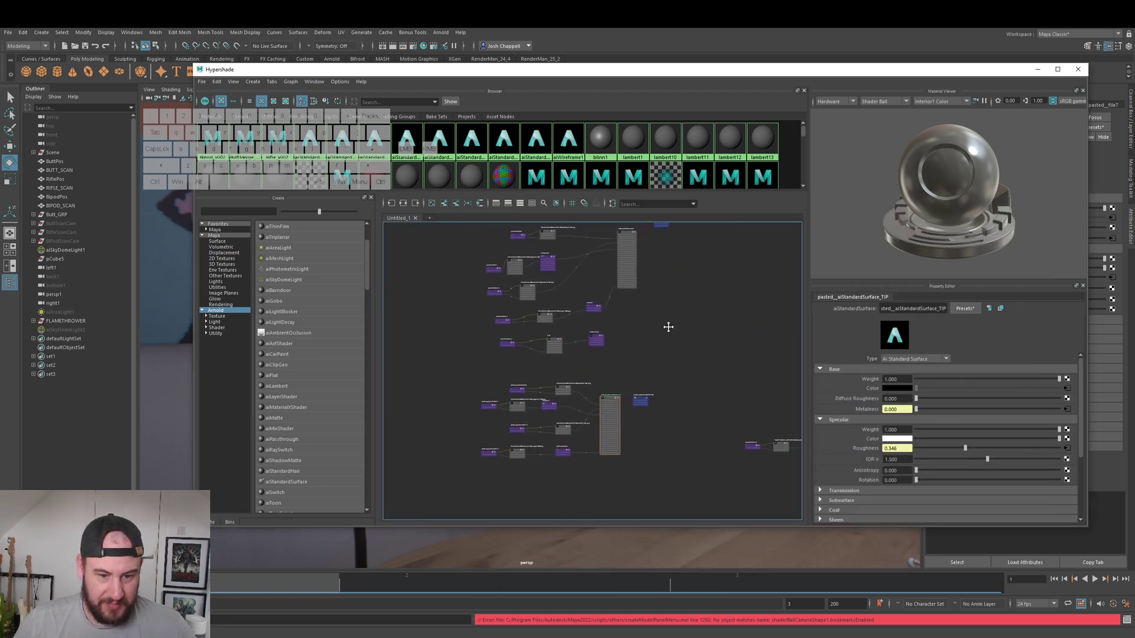
middle_click_drag(655, 292, 706, 298, "alt")
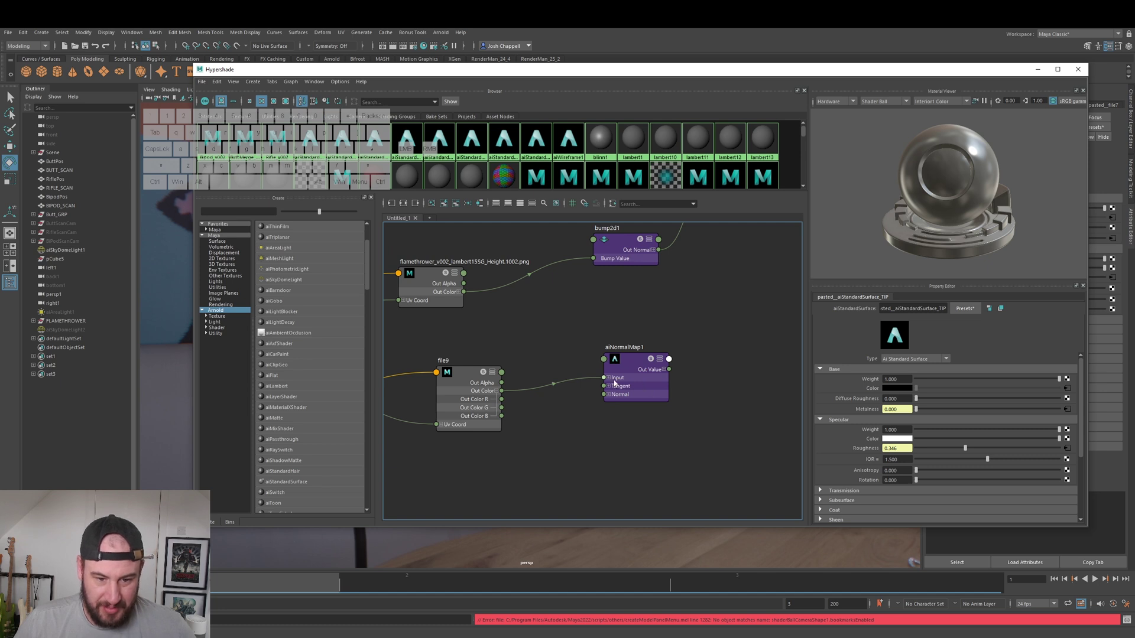
middle_click_drag(691, 338, 684, 400, "alt")
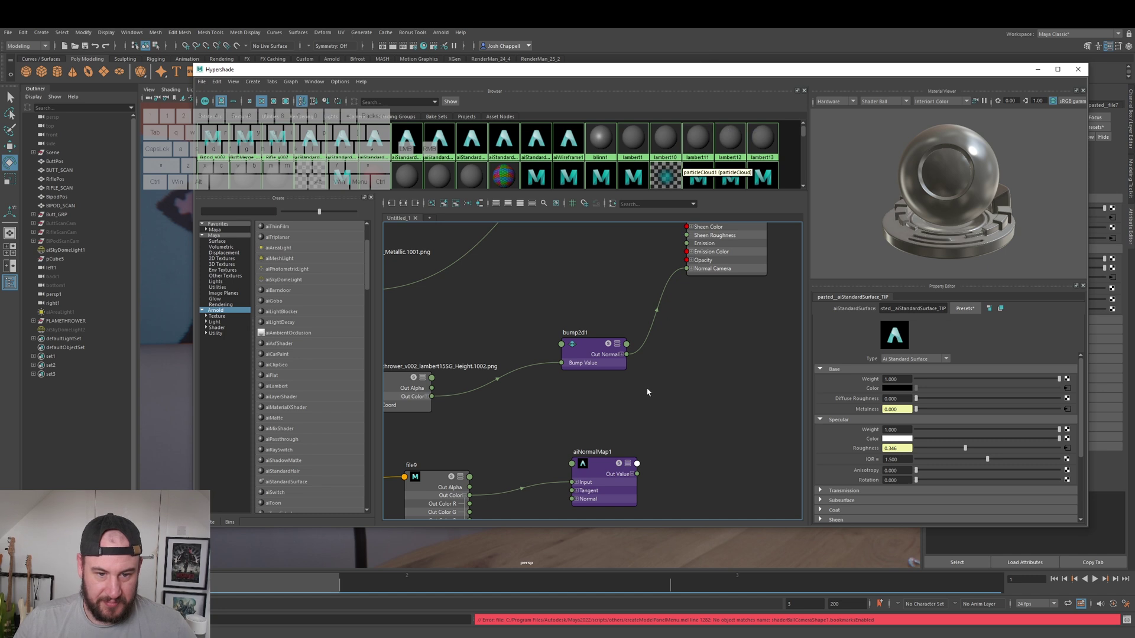
left_click_drag(638, 476, 686, 269)
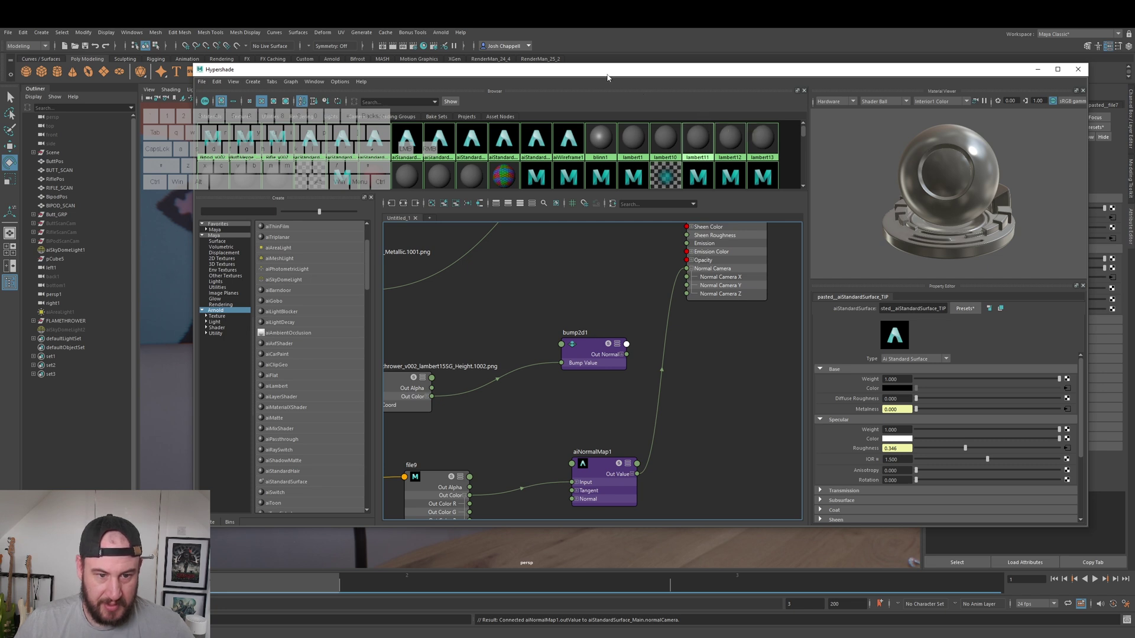
Step: Move the Hypershade window out of the way and save the scene with Save Scene As in the flamethrower project's folder
left_click_drag(607, 74, 1134, 177)
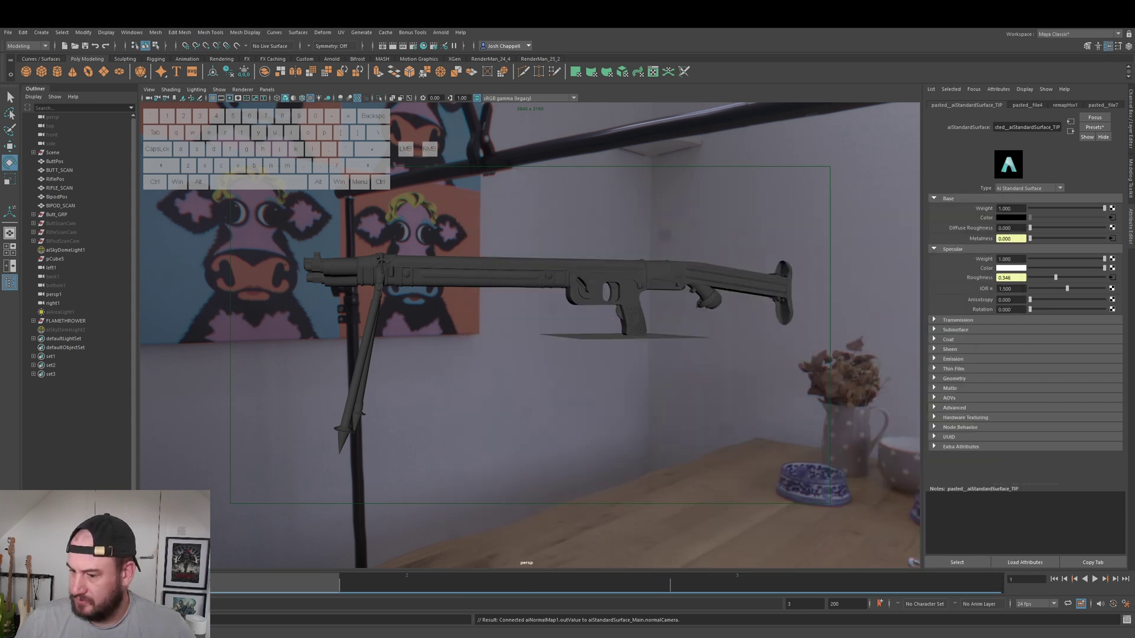
left_click(8, 32)
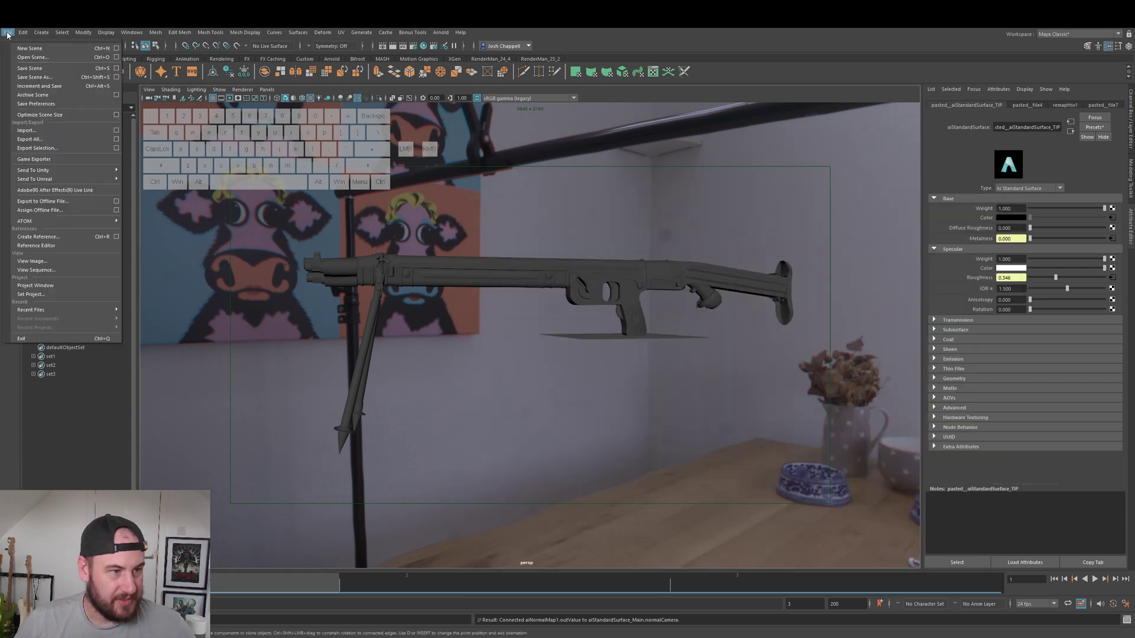
left_click(41, 77)
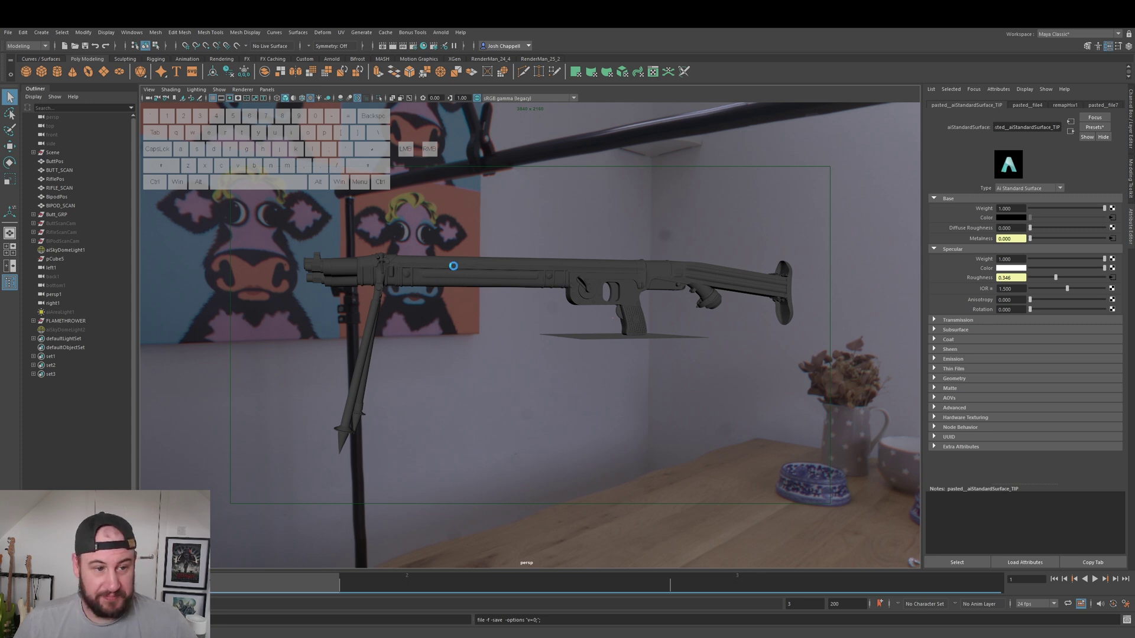
key("e")
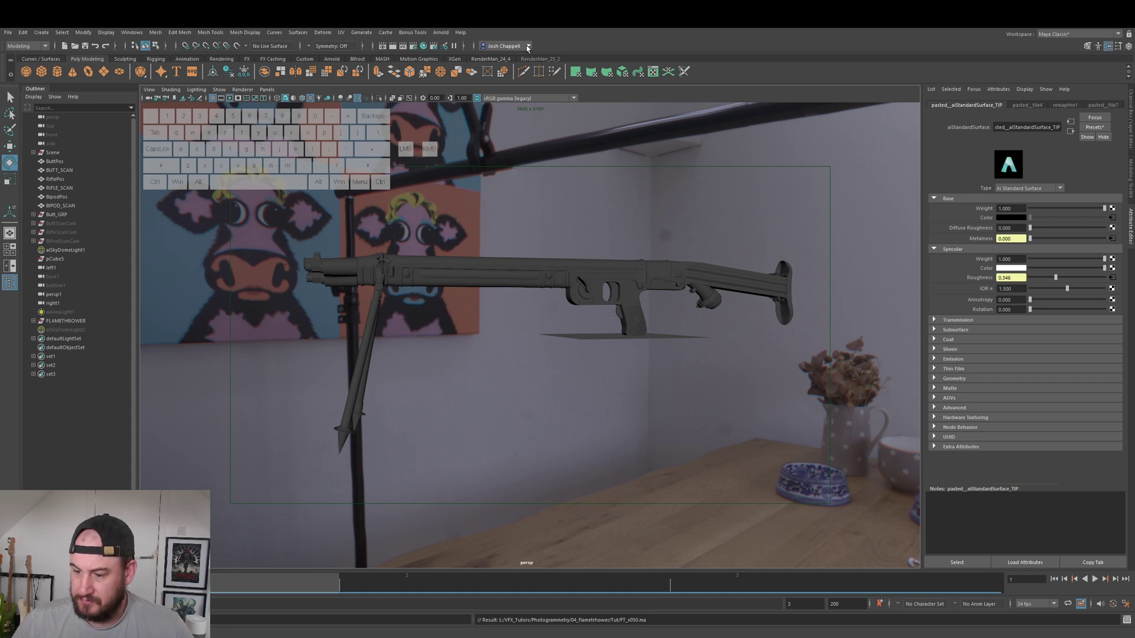
Step: Reopen the Arnold RenderView and frame the rendered flamethrower from its tip to the grip
left_click(433, 34)
left_click(454, 58)
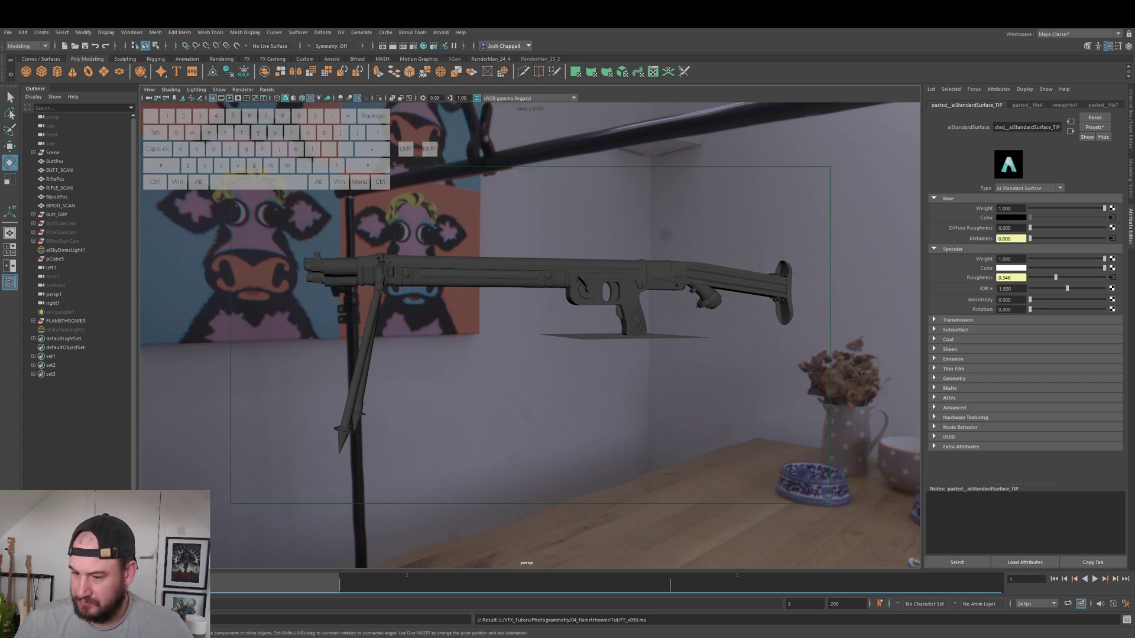
left_click(382, 46)
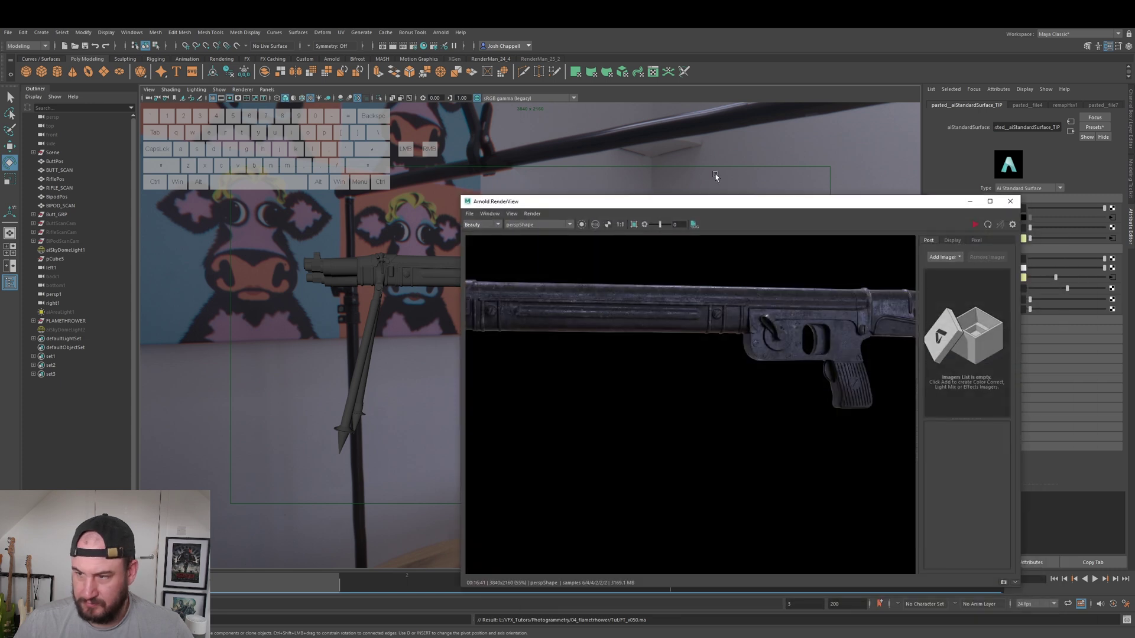
scroll(587, 352, "down", 3)
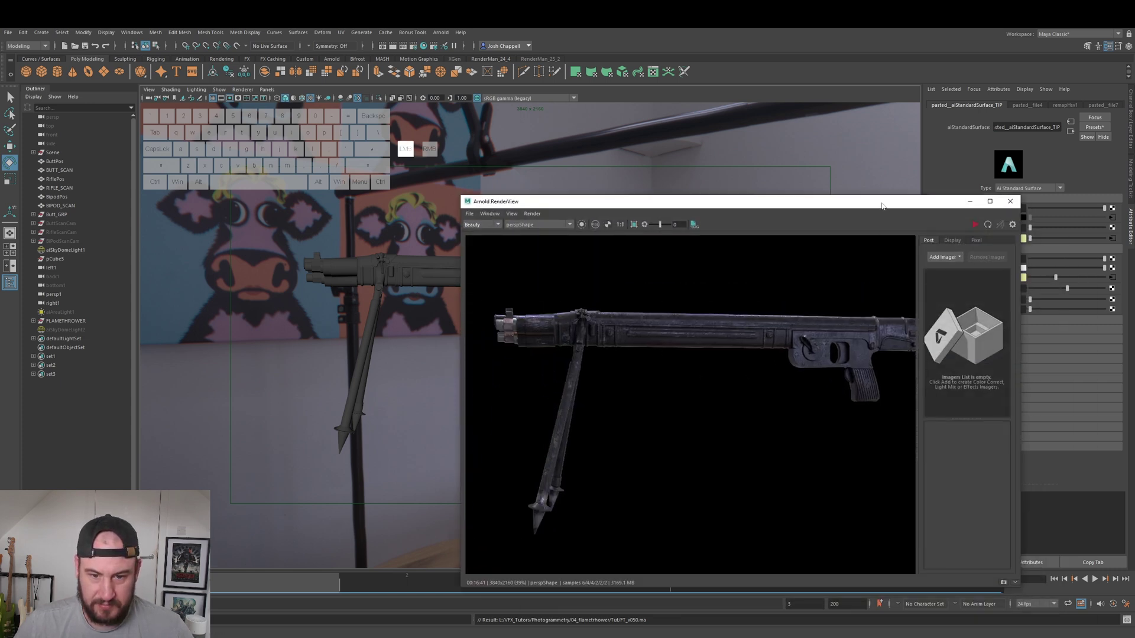
left_click_drag(679, 200, 579, 142)
middle_click_drag(761, 253, 745, 252)
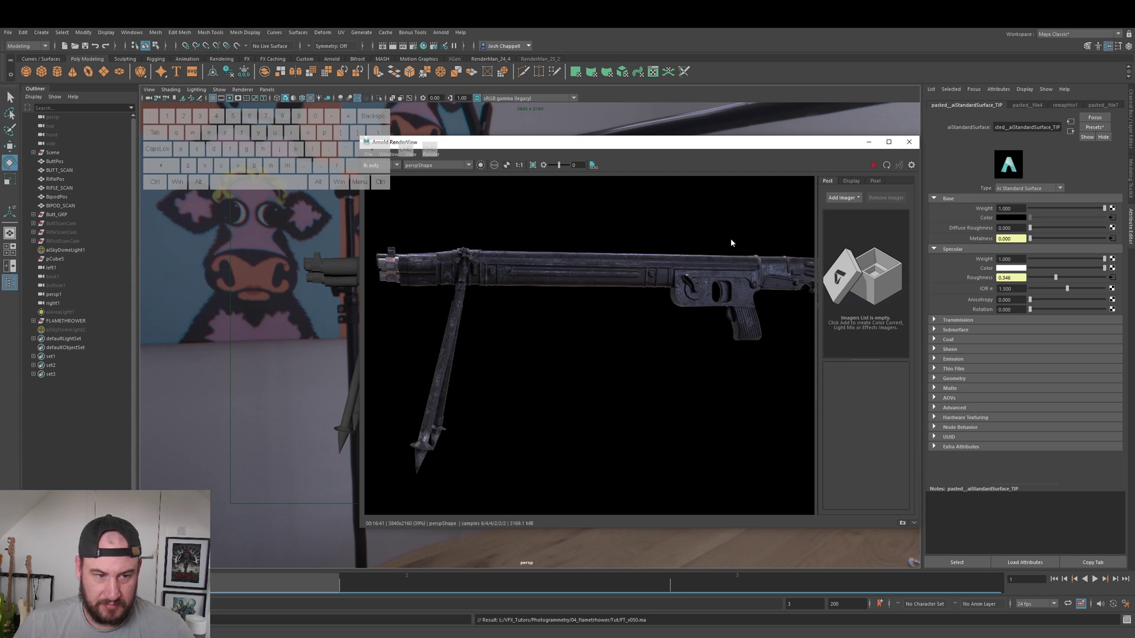
Step: Start saving the rendered image and browse to the VFX_Tutors/Photogrammetry folder on the Elements (L:) drive
left_click(368, 154)
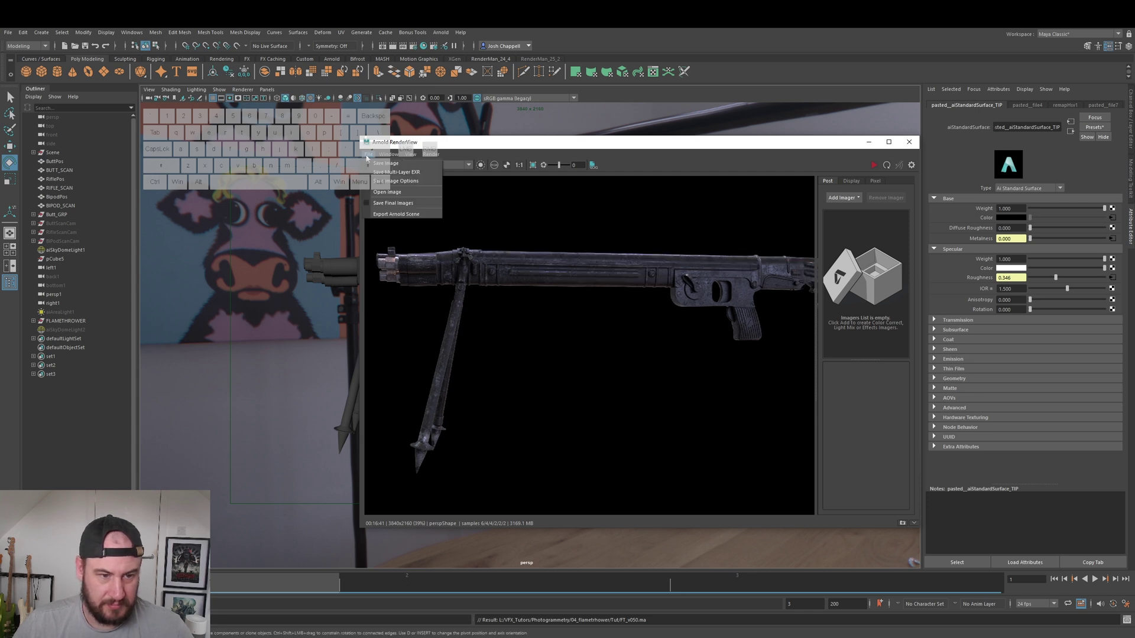
left_click(405, 165)
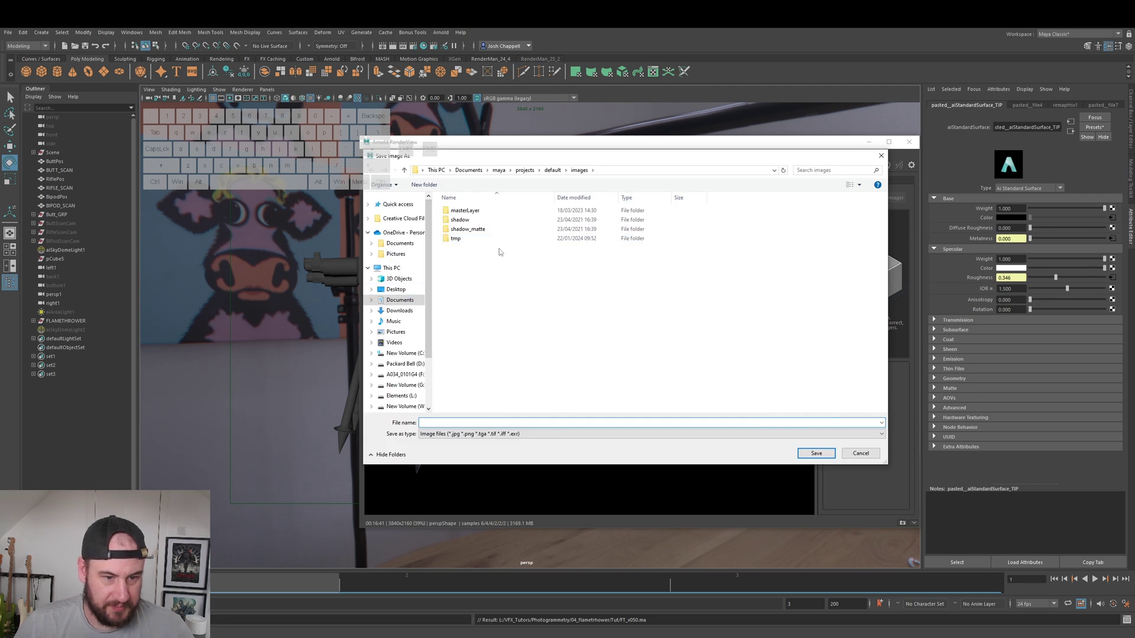
left_click(402, 395)
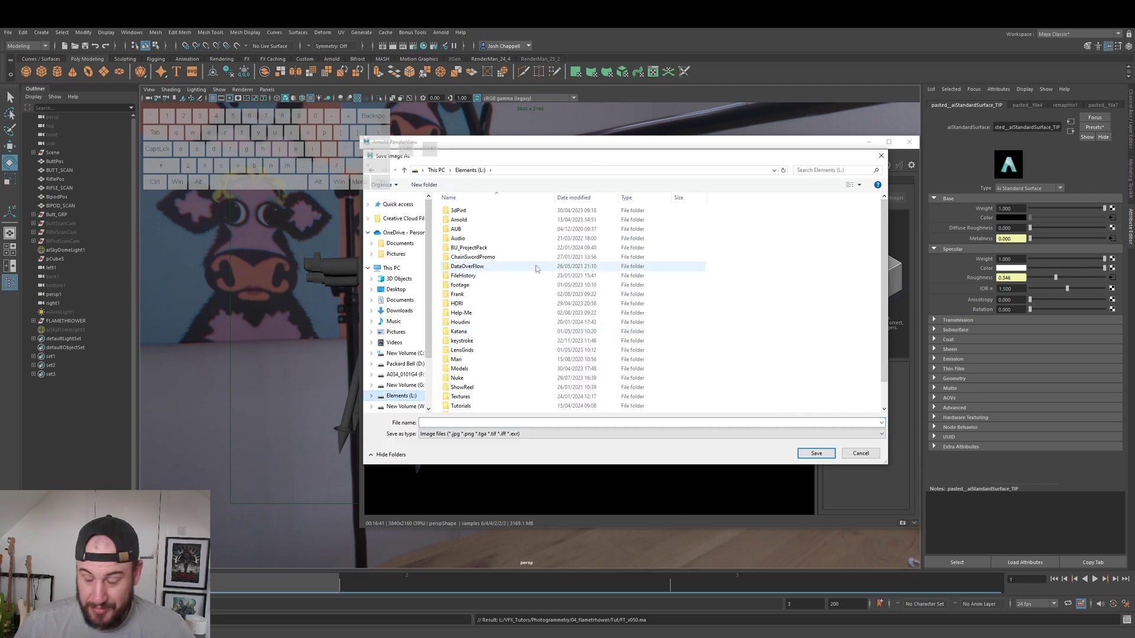
scroll(519, 358, "down", 1)
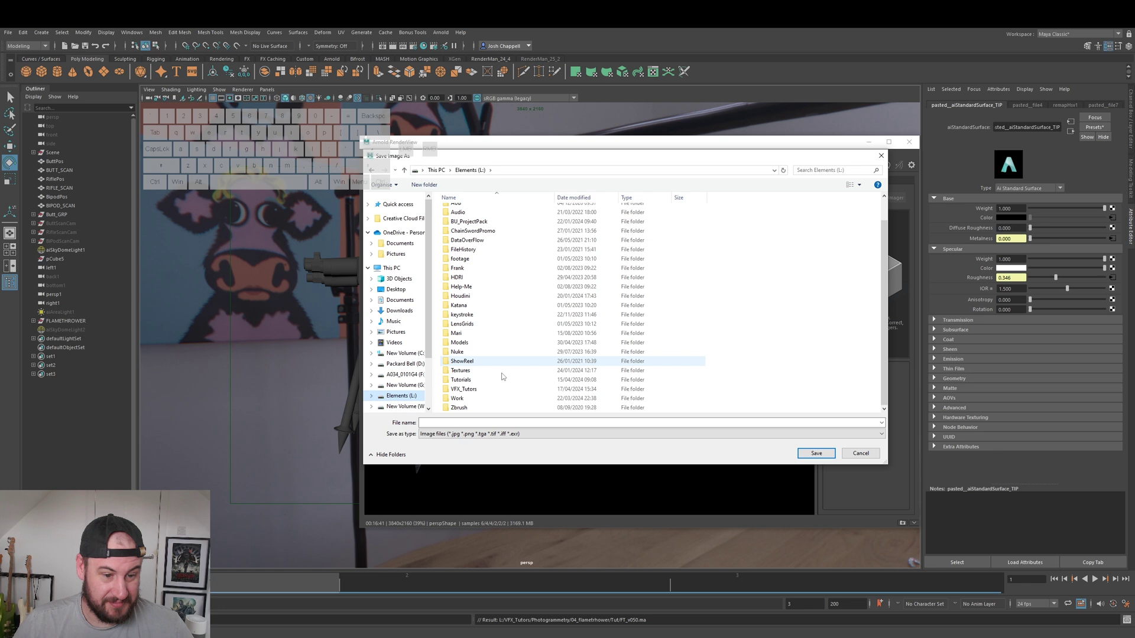
double_click(464, 389)
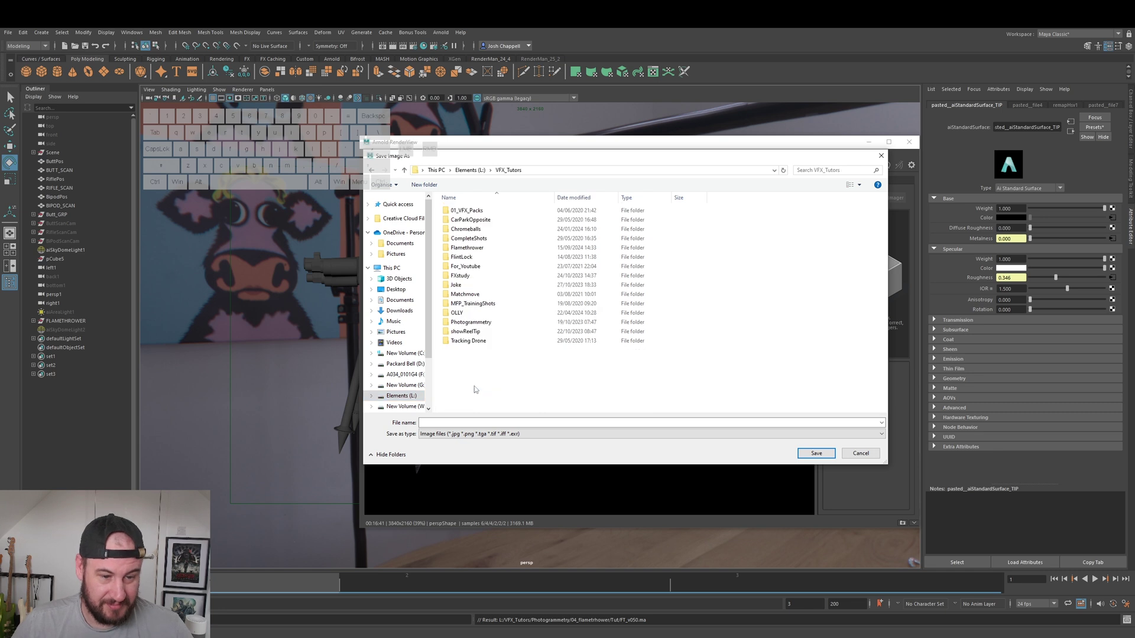
double_click(470, 322)
left_click(443, 434)
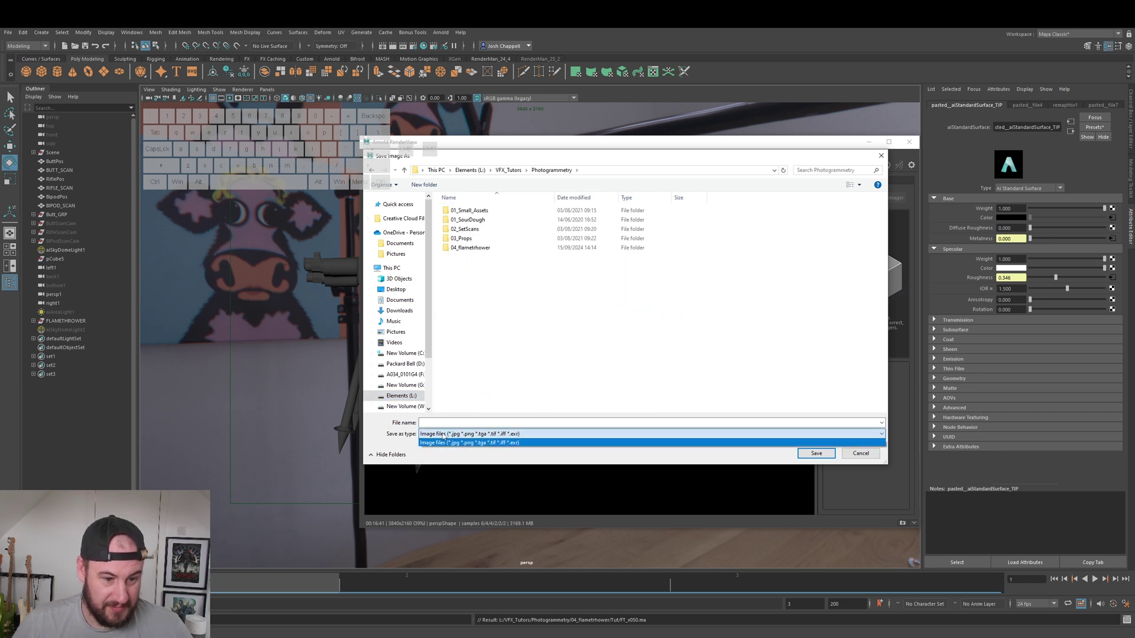
left_click(436, 423)
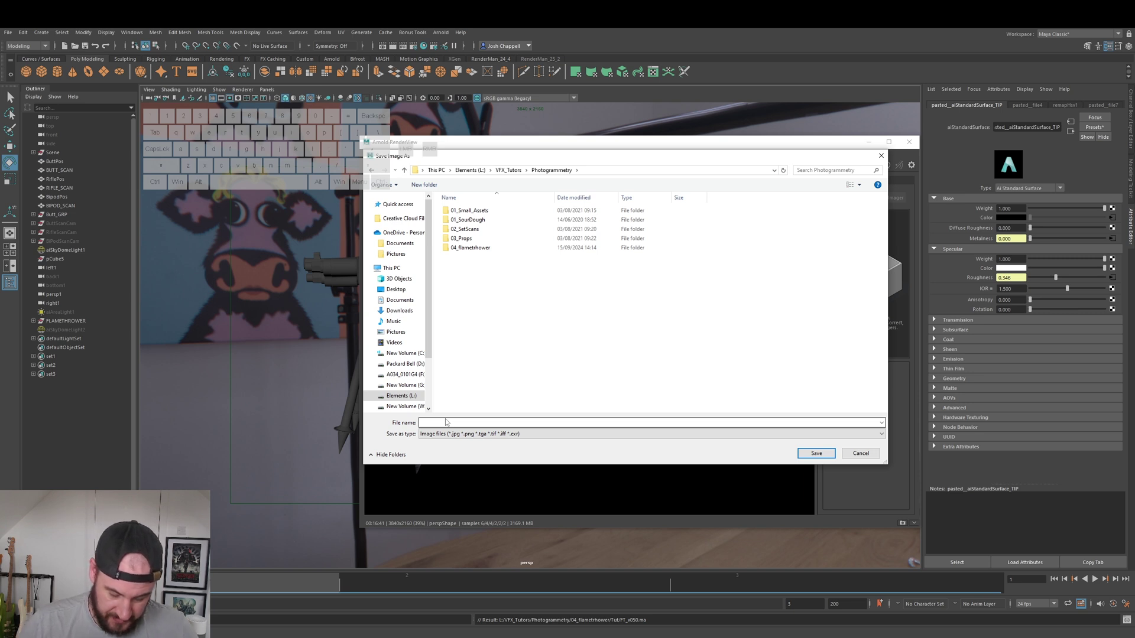
type("amethrower")
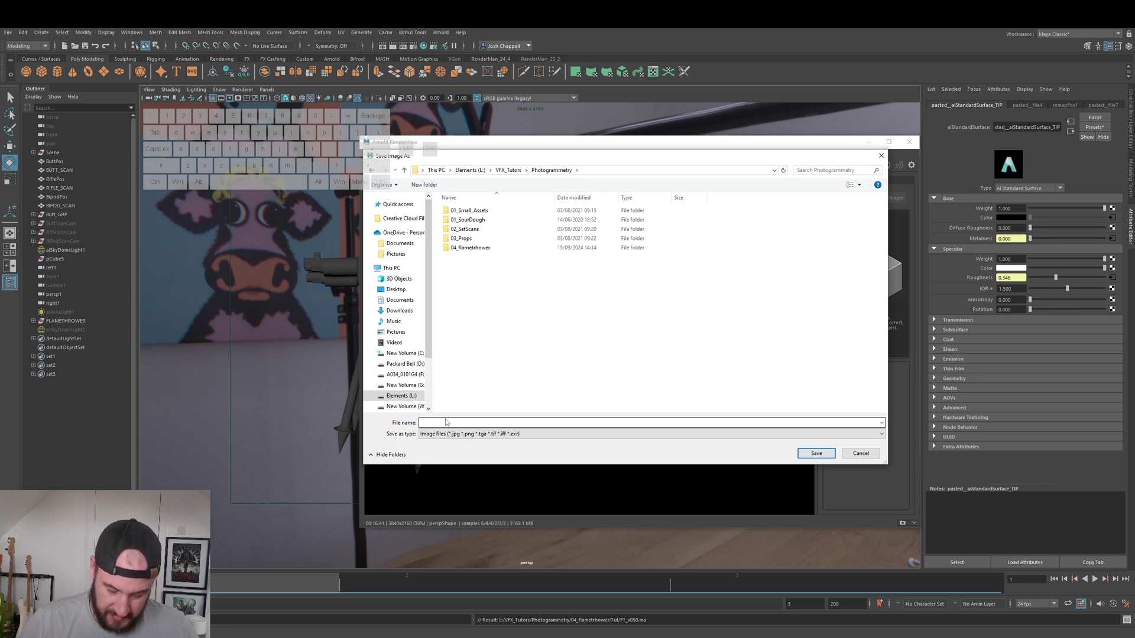
type("_")
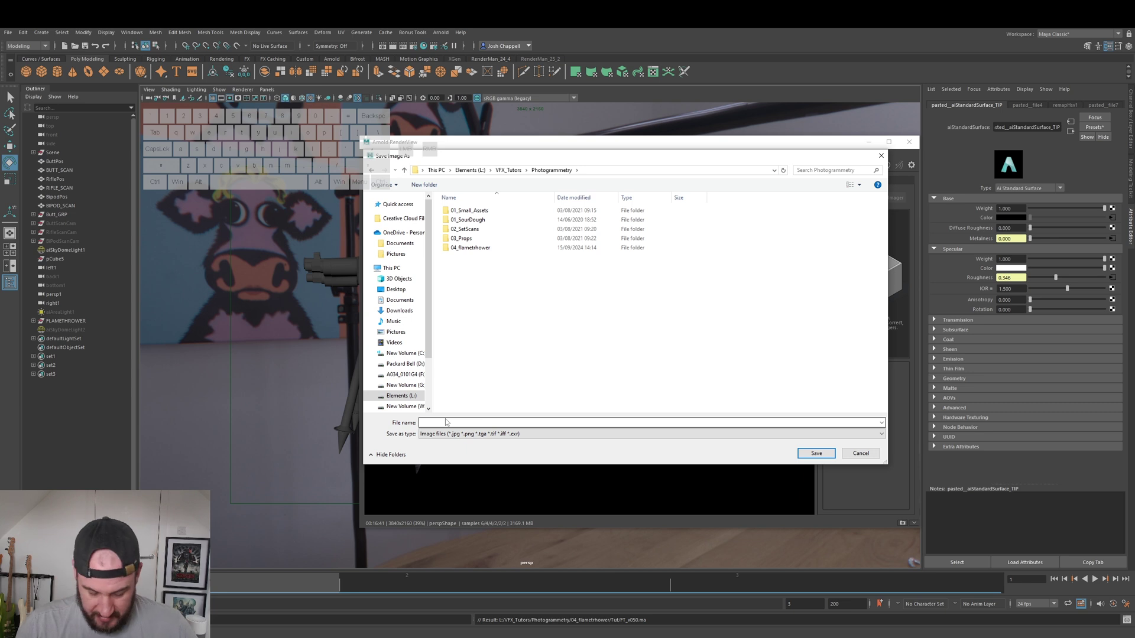
type("0")
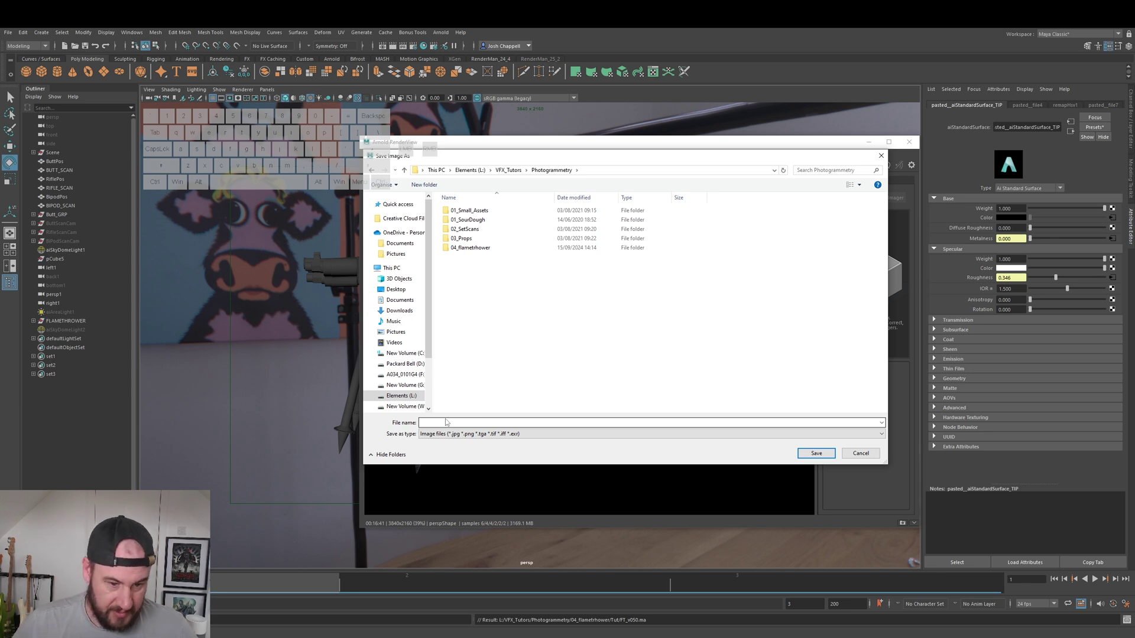
Step: Name the rendered image flame.exr and save it in the 04_flametrhower folder
left_click(432, 422)
type("flame")
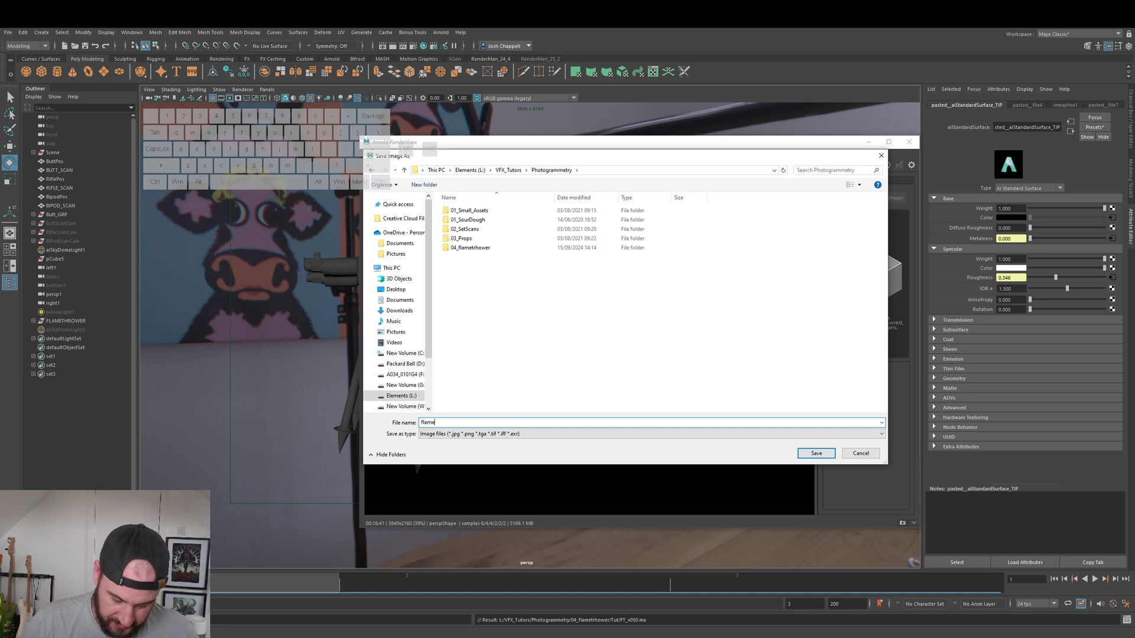
type(".#")
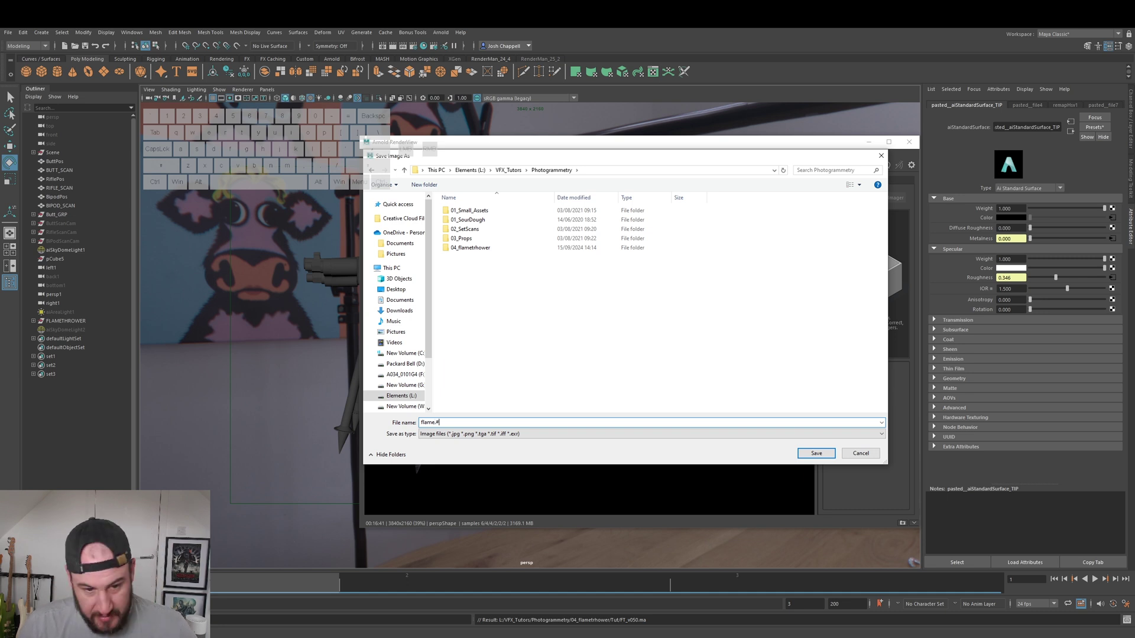
type("###")
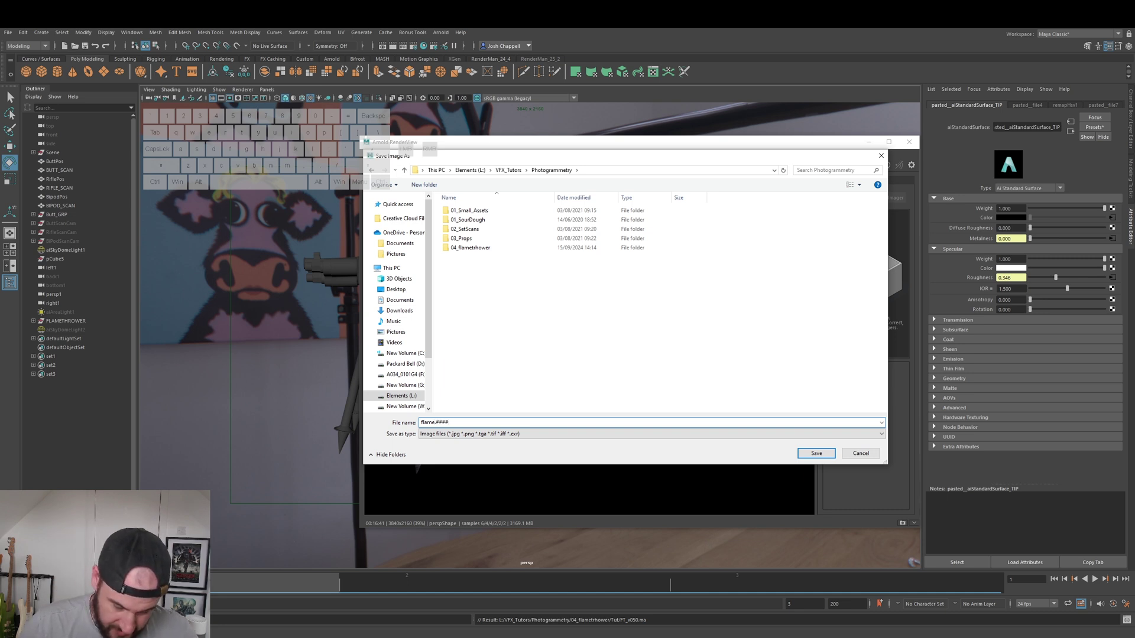
key("BackSpace")
key("BackSpace")
key("BackSpace")
type("exr")
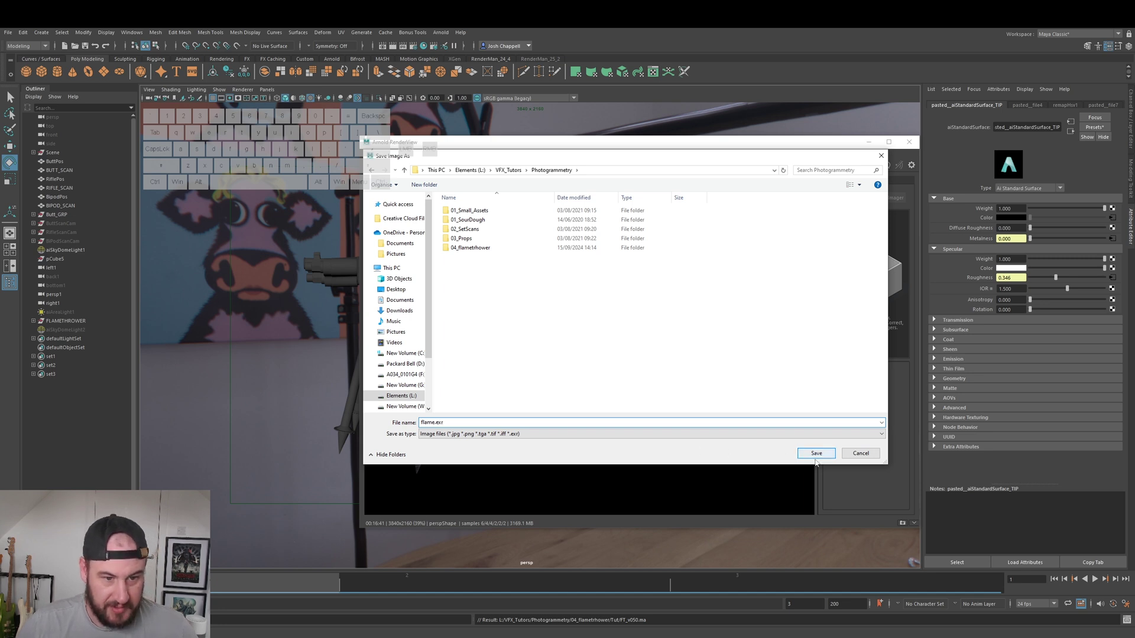
double_click(461, 248)
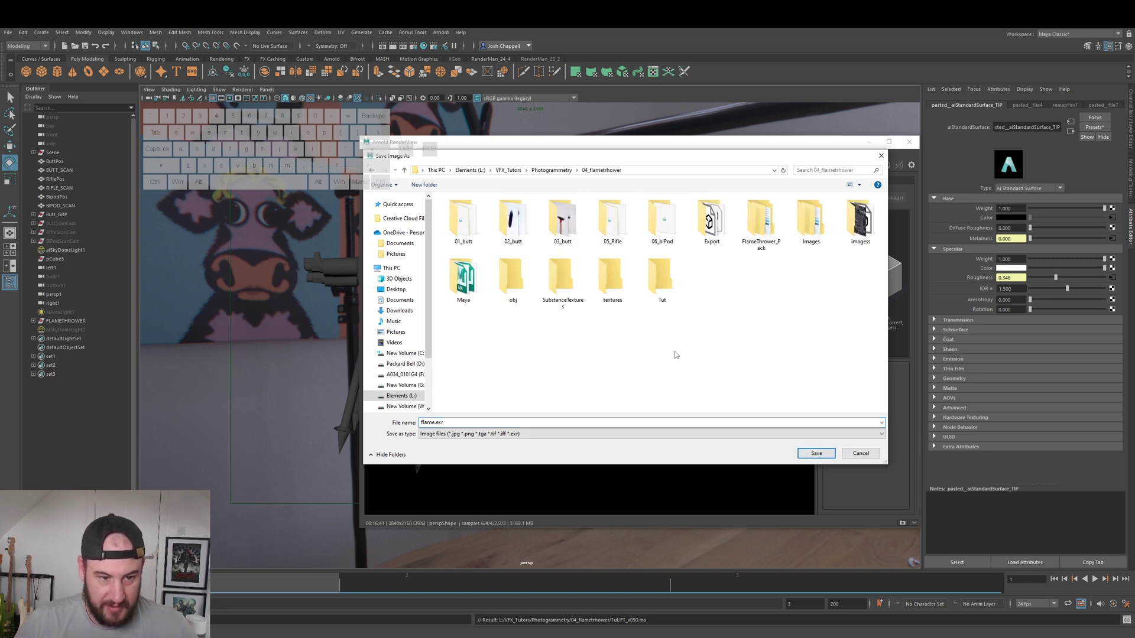
left_click(817, 453)
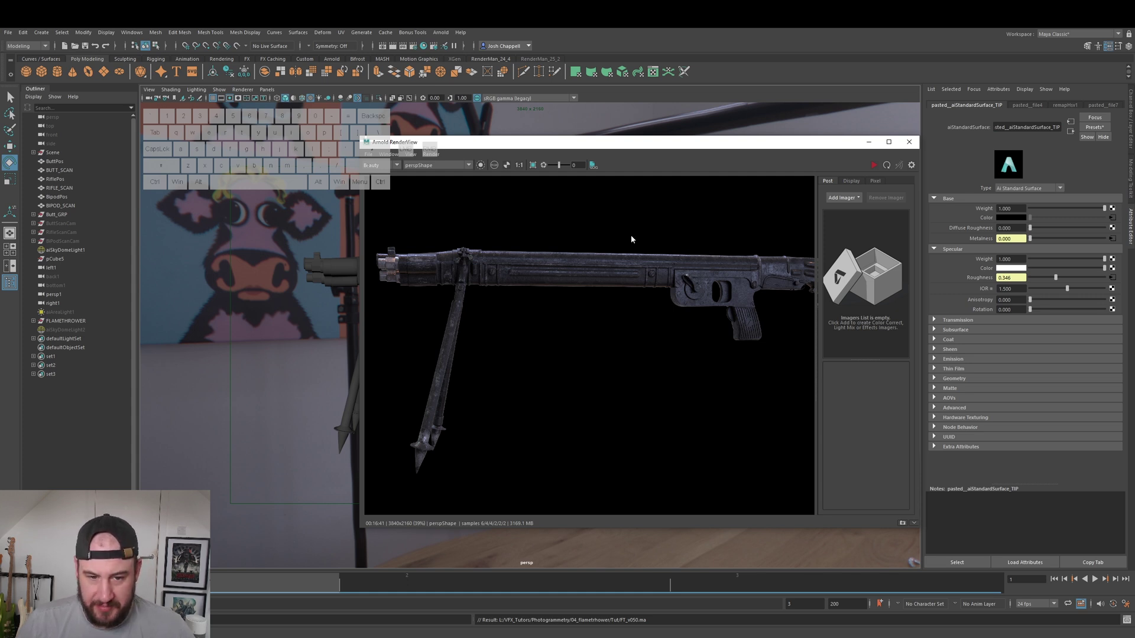
Step: Render a crop region around the flamethrower's trigger guard in the Arnold RenderView, and stop the render
scroll(728, 286, "up", 5)
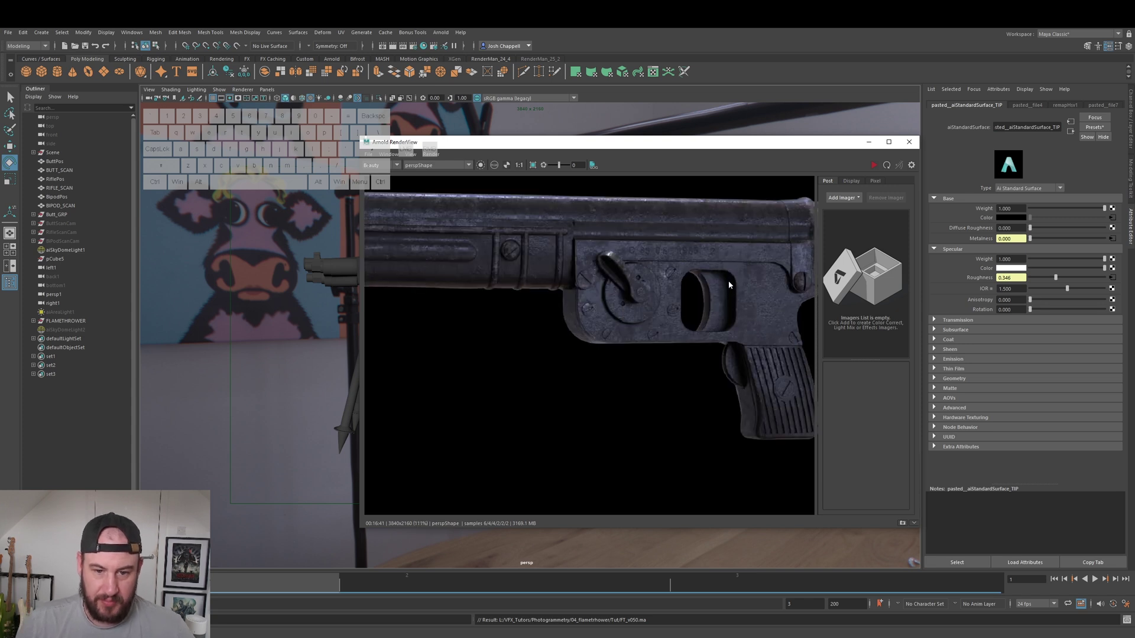
scroll(741, 278, "down", 2)
middle_click_drag(753, 271, 649, 273)
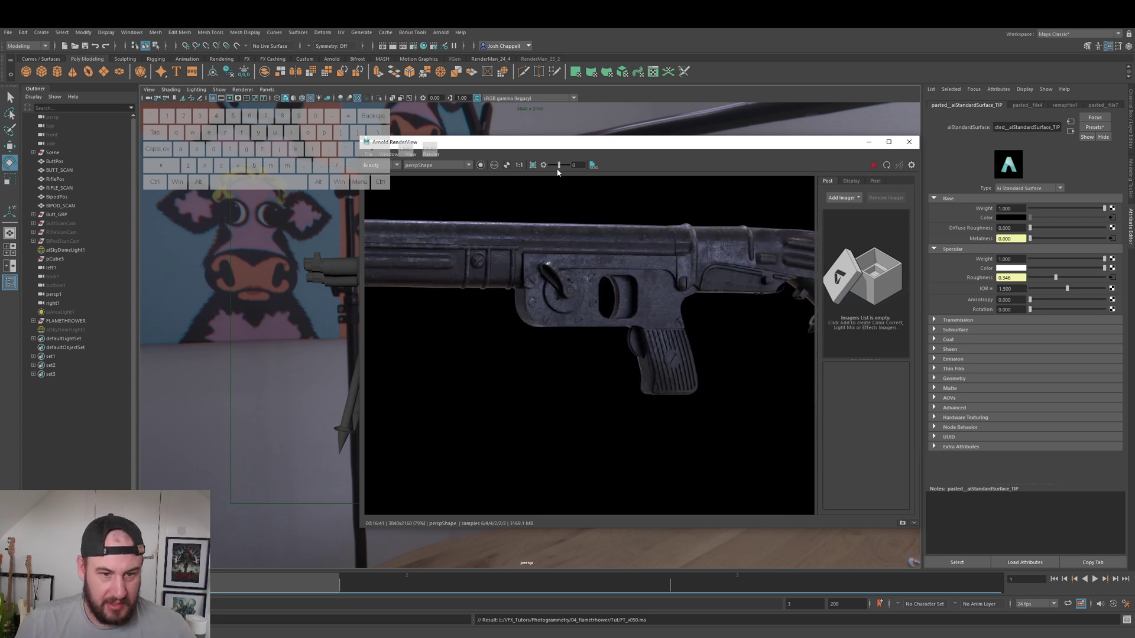
left_click(532, 165)
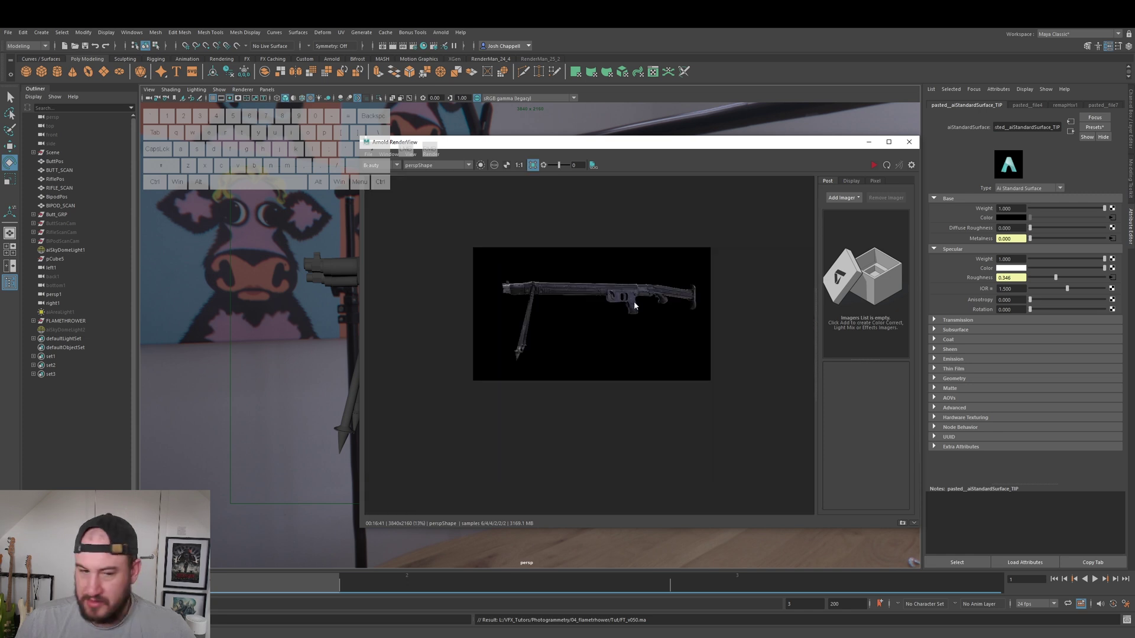
scroll(630, 301, "up", 6)
scroll(609, 306, "up", 2)
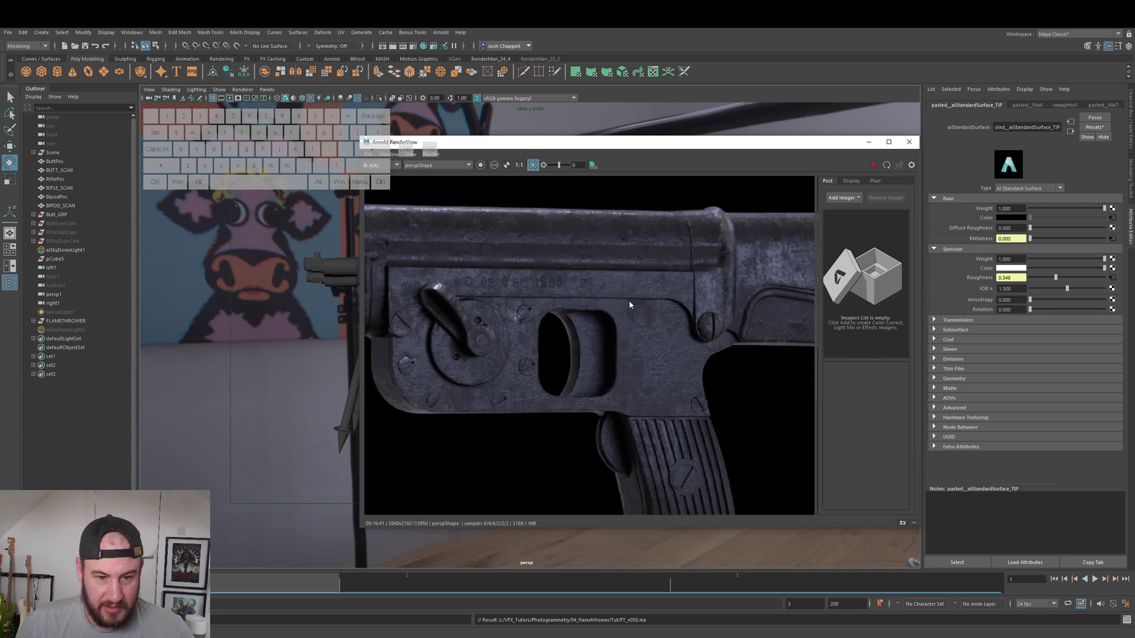
left_click_drag(544, 272, 721, 411)
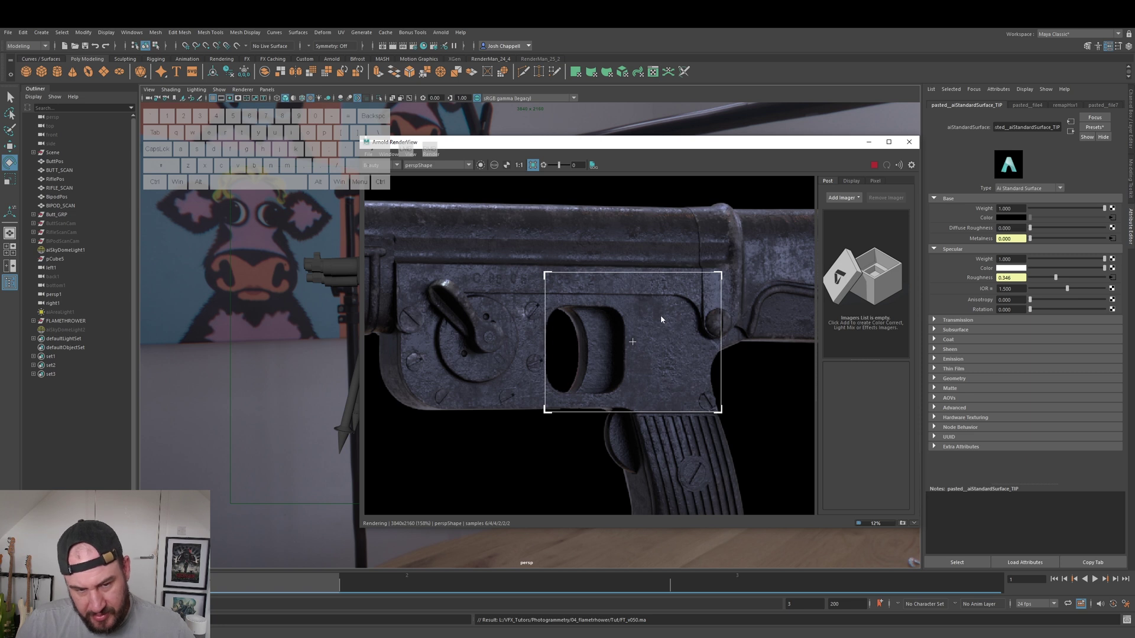
left_click(873, 166)
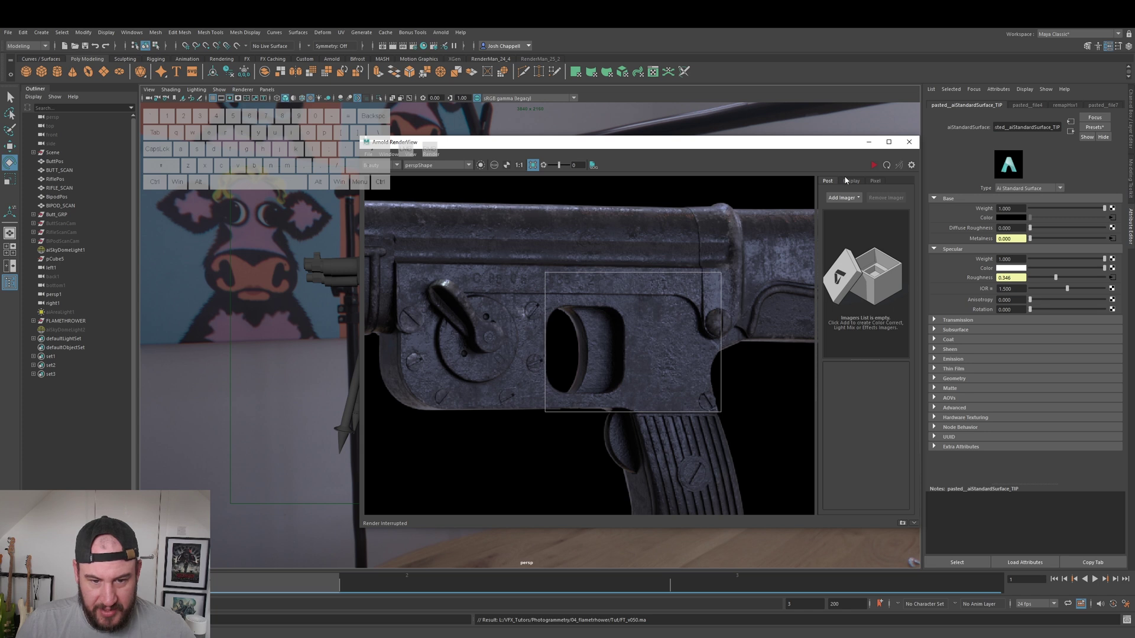
Step: Reopen the Hypershade and connect bump2d1's Out Normal to the main aiStandardSurface's Normal Camera, replacing the aiNormalMap1 connection
left_click_drag(769, 145, 1134, 171)
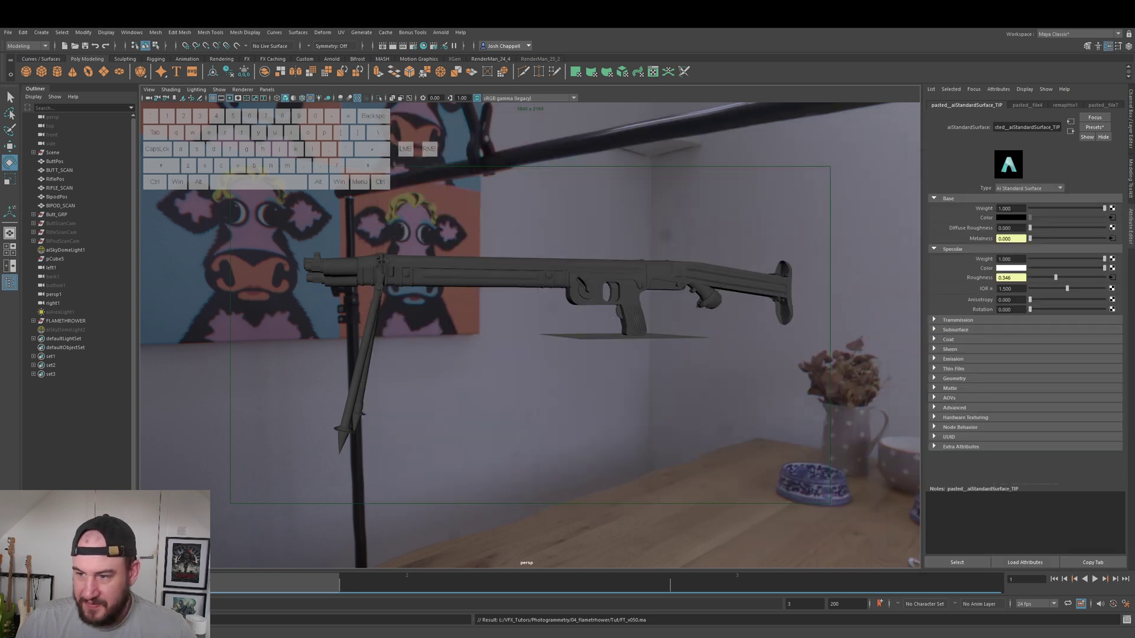
left_click(423, 46)
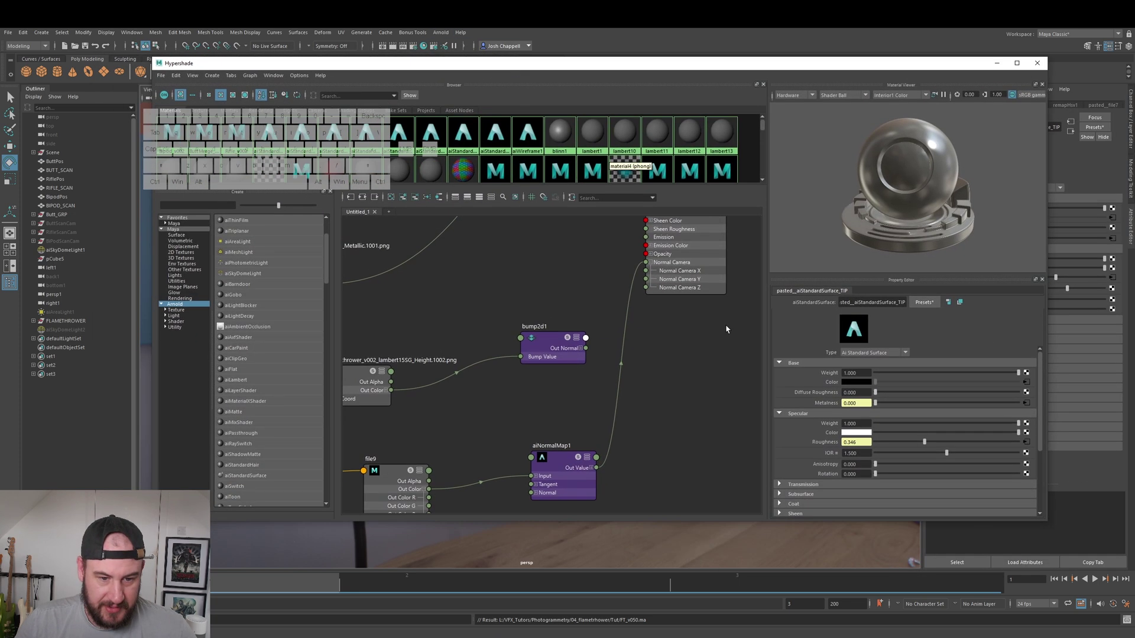
left_click_drag(585, 348, 646, 263)
Step: Bring the Arnold RenderView back, stop the bump version's region render and store it as the first snapshot
left_click_drag(1134, 119, 528, 114)
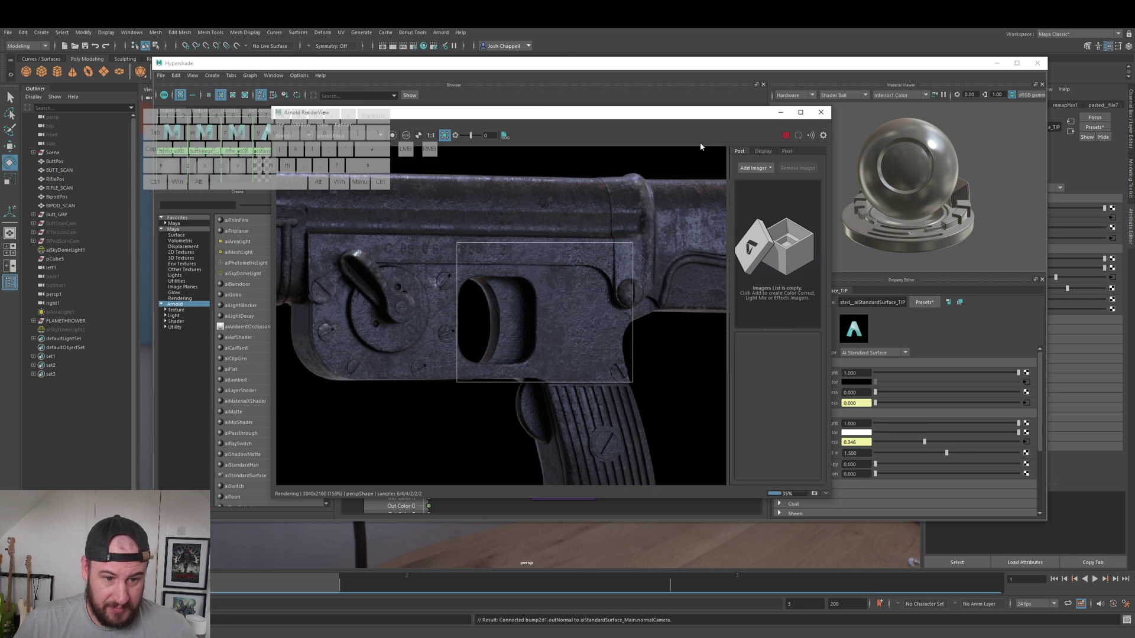
left_click(786, 135)
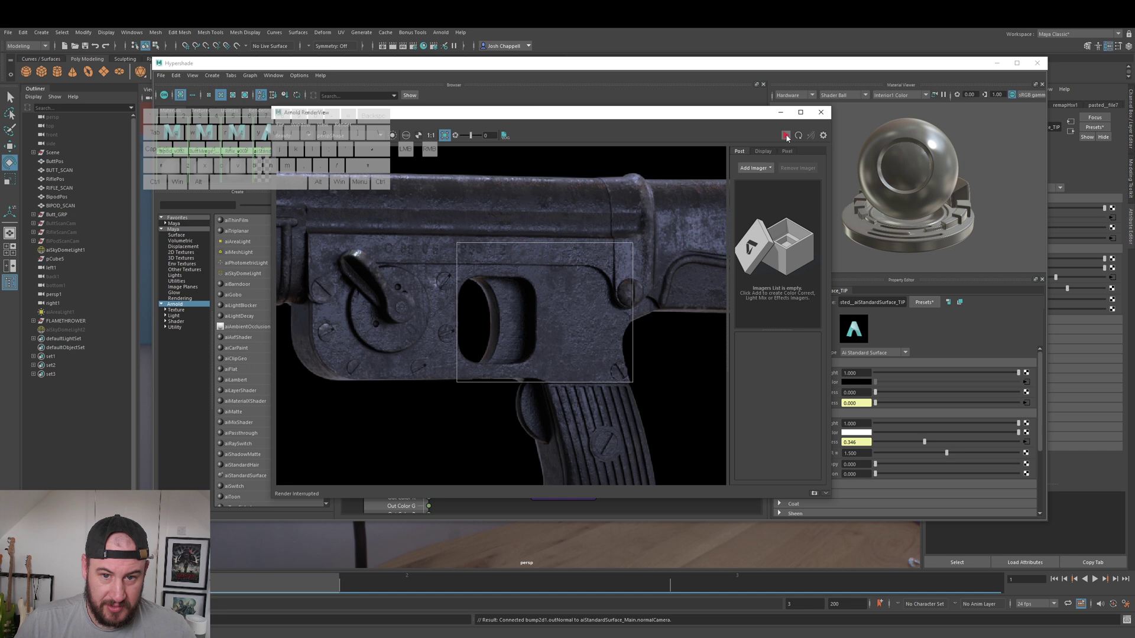
left_click(814, 493)
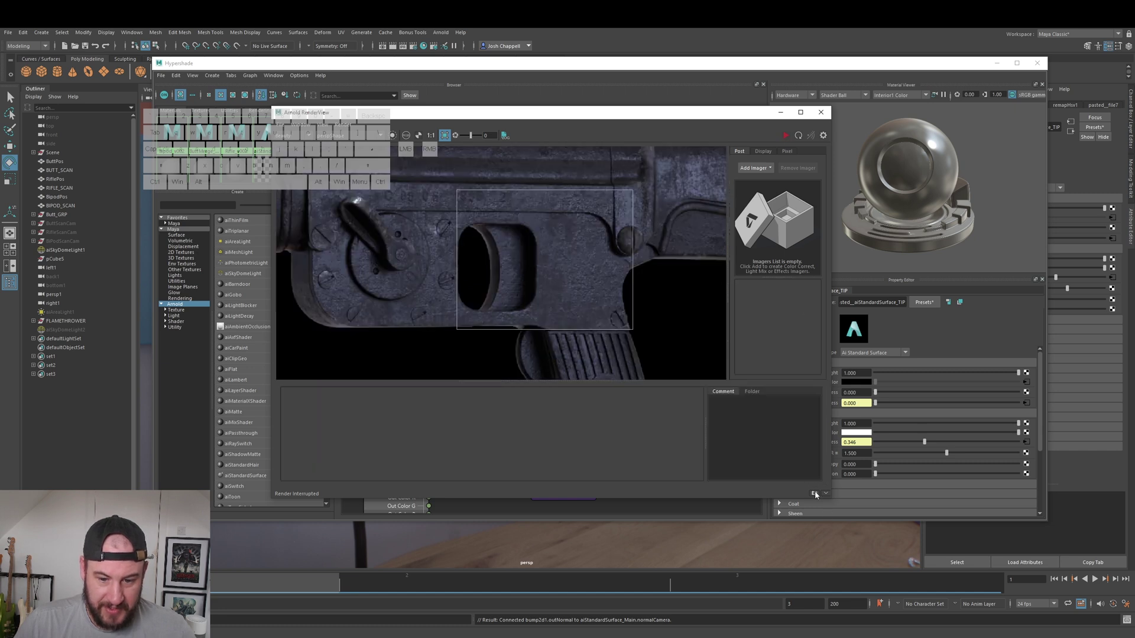
left_click(331, 436)
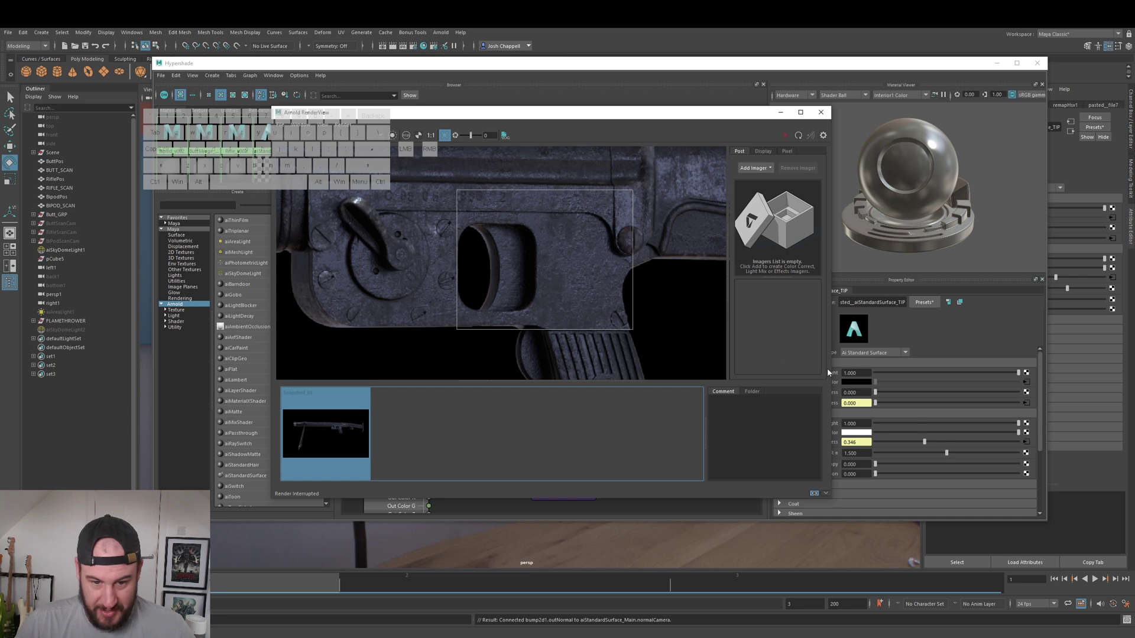
Step: Reconnect aiNormalMap1's Out Value to the main aiStandardSurface's Normal Camera and bring the Arnold RenderView back over the Hypershade
left_click_drag(712, 115, 844, 485)
left_click_drag(595, 467, 647, 263)
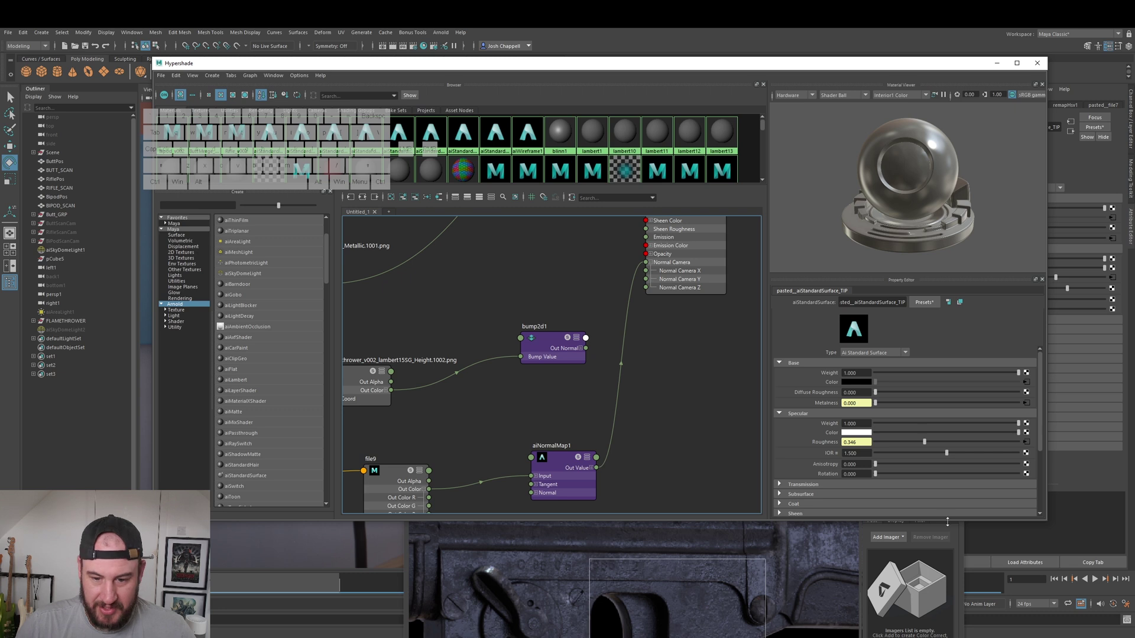
left_click(838, 544)
left_click_drag(767, 471, 746, 144)
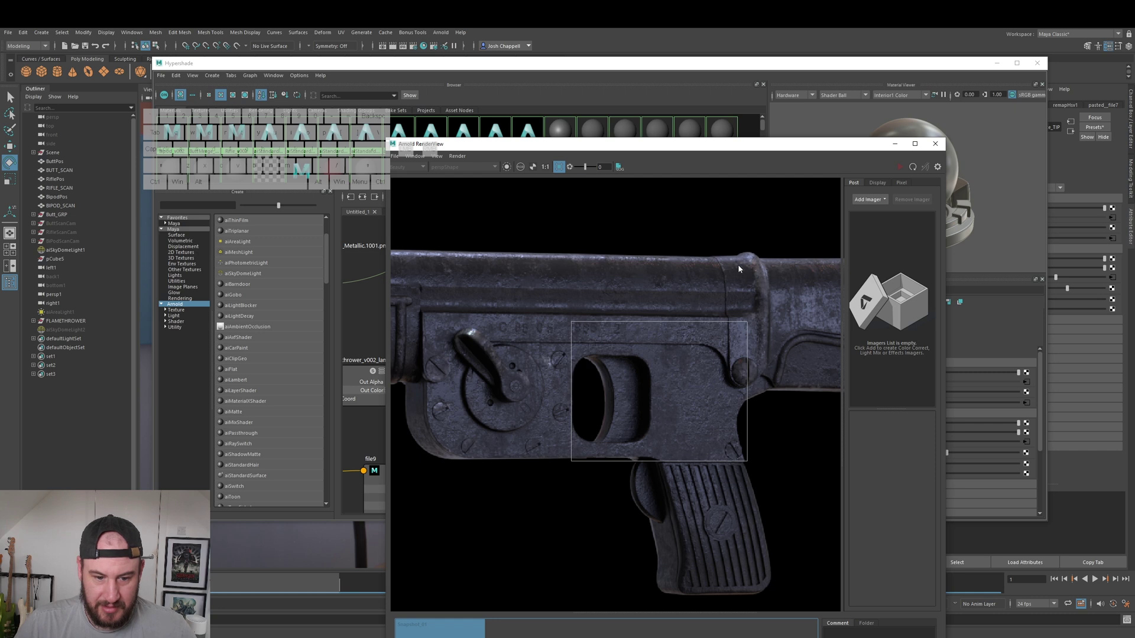
left_click_drag(789, 146, 740, 115)
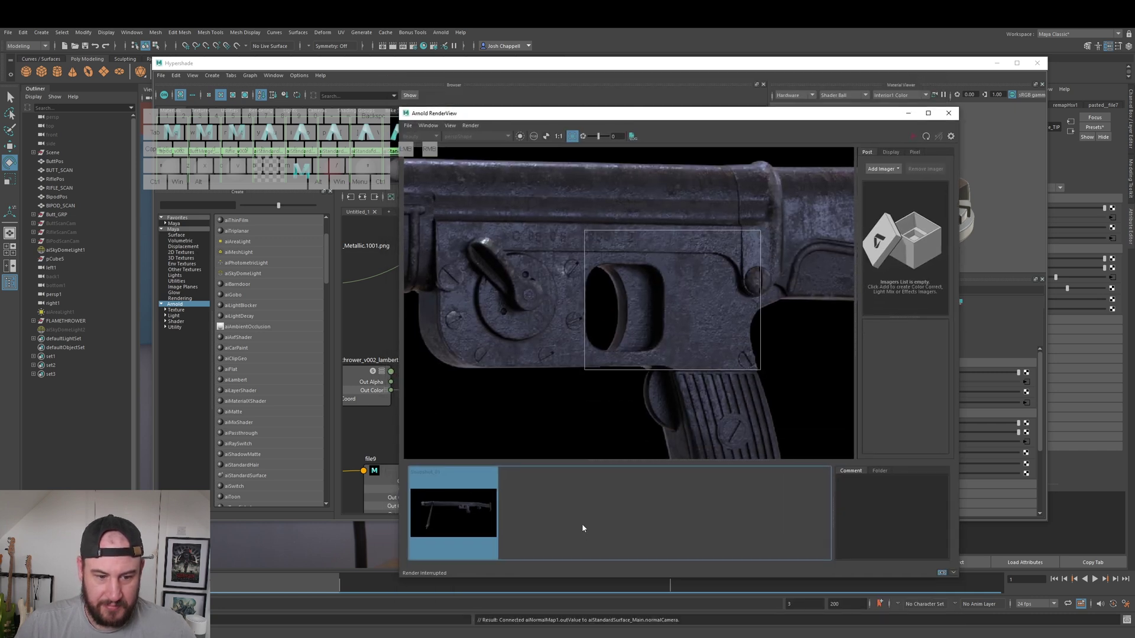
Step: Return from the stored snapshot to the live render, stop the normal map version's region render and store a second snapshot
left_click(466, 513)
left_click(495, 424)
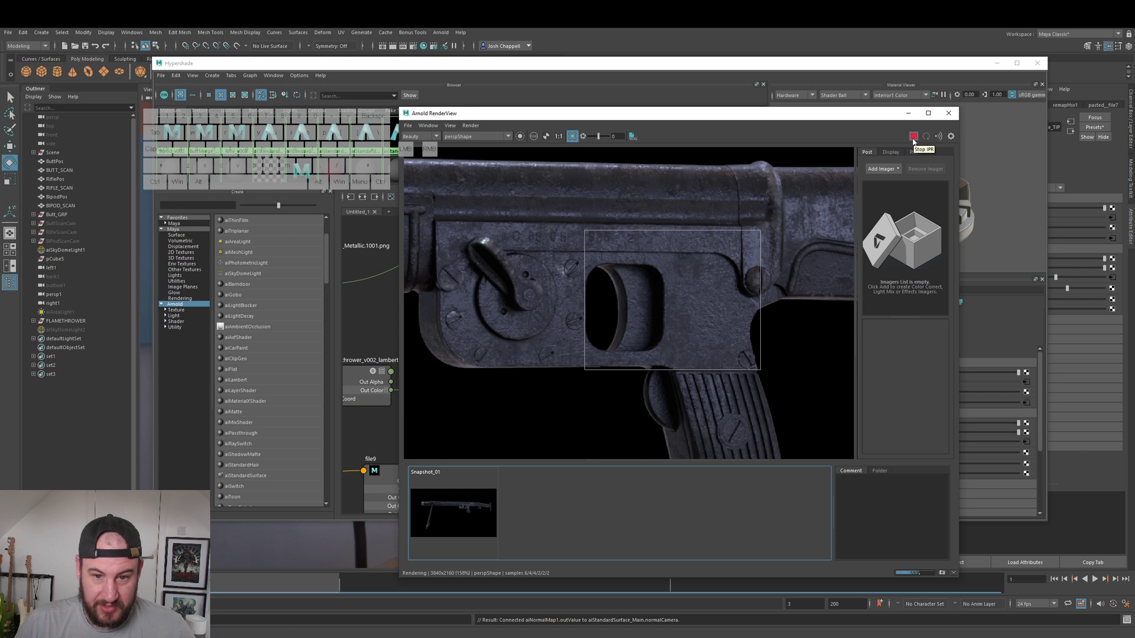
left_click(913, 138)
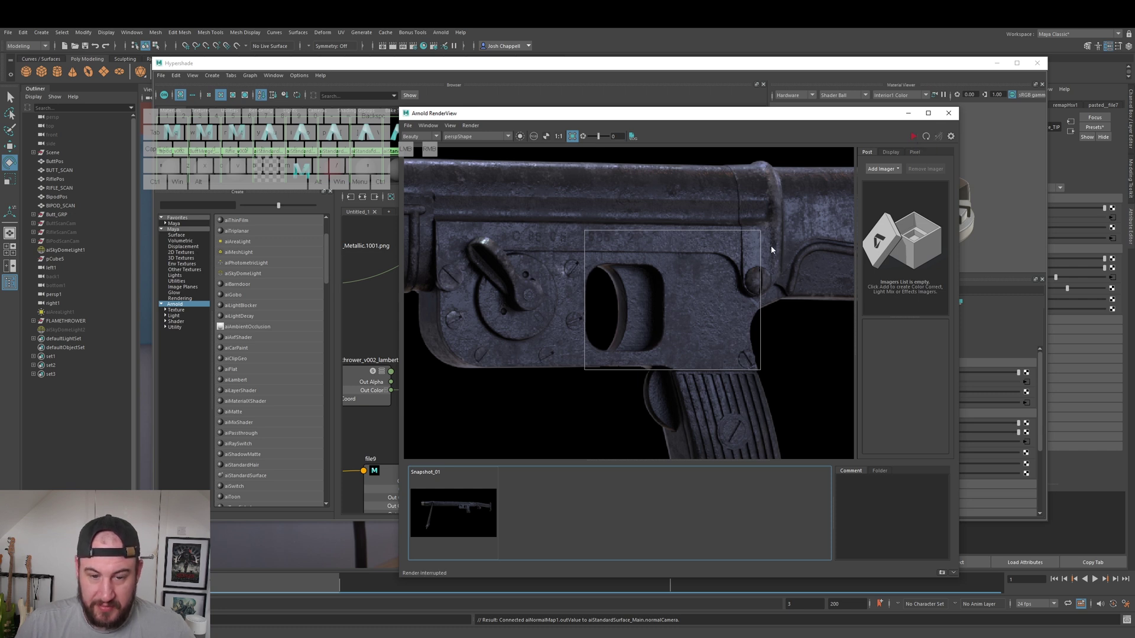
left_click(941, 572)
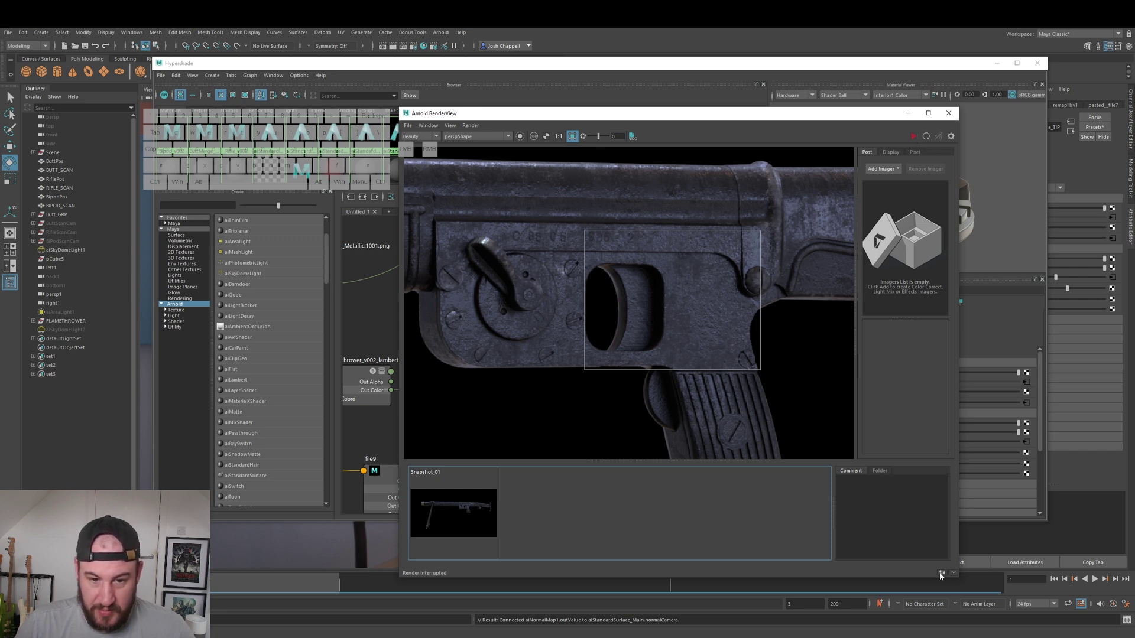
Step: Compare the bump and normal map results around the trigger guard by alternating between Snapshot_01 and Snapshot_02
left_click(480, 514)
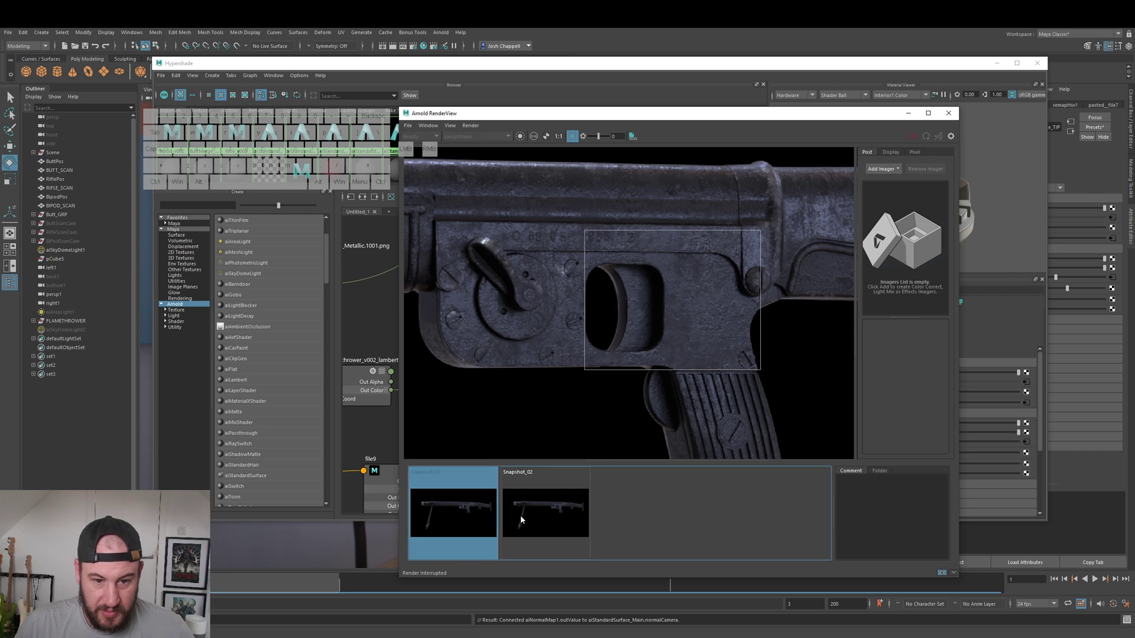
left_click(520, 515)
left_click(476, 520)
left_click(518, 519)
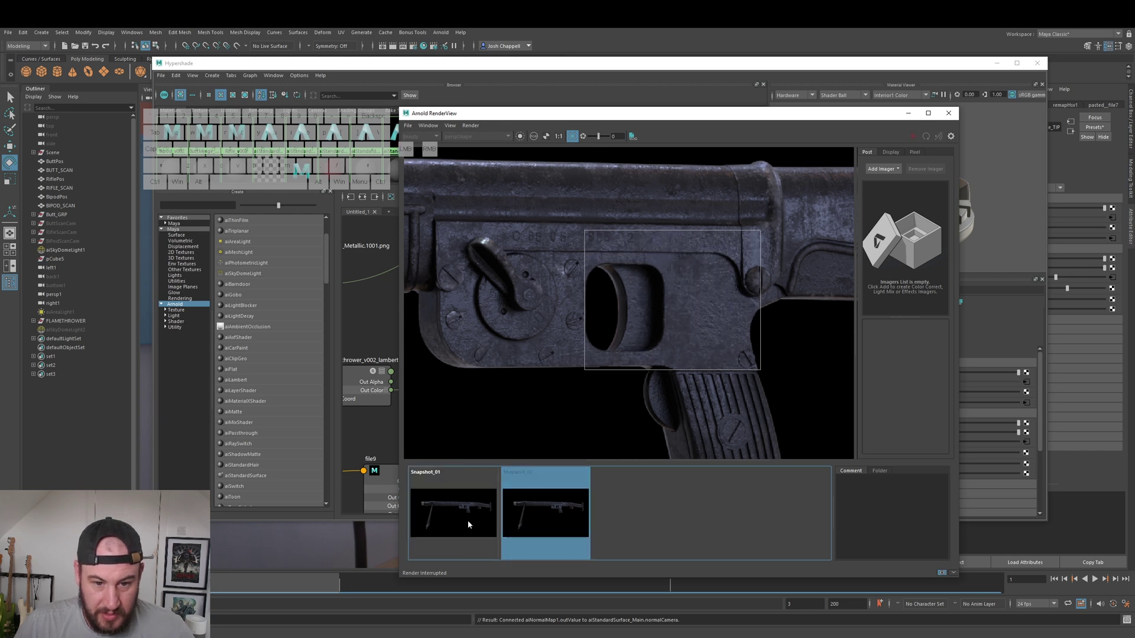
left_click(467, 520)
left_click(527, 522)
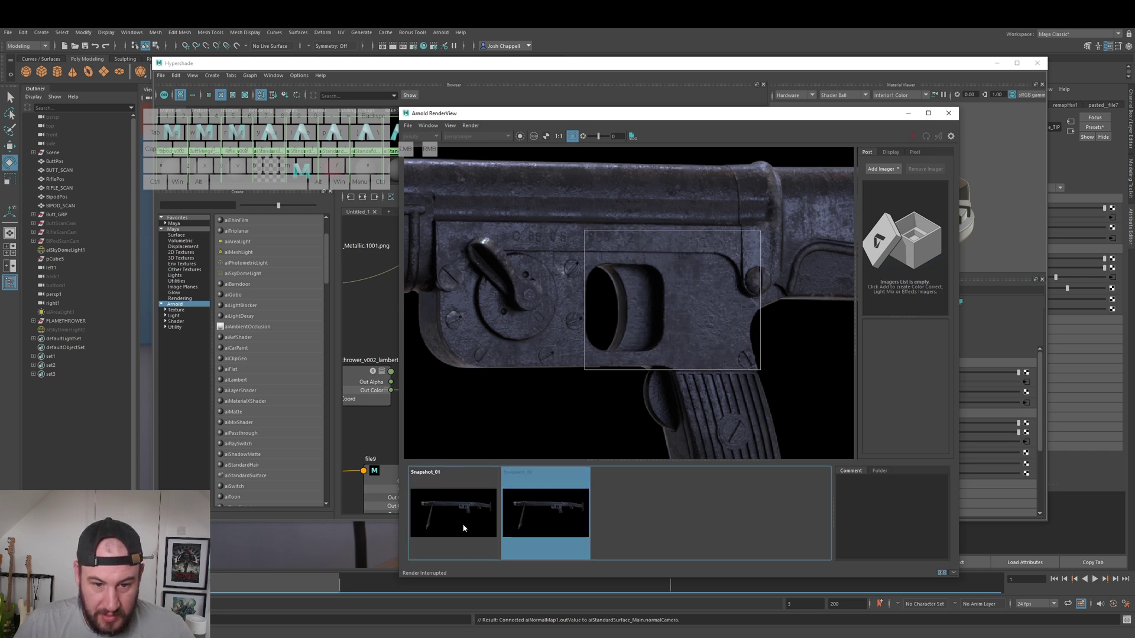
left_click(464, 523)
left_click(517, 524)
left_click(466, 525)
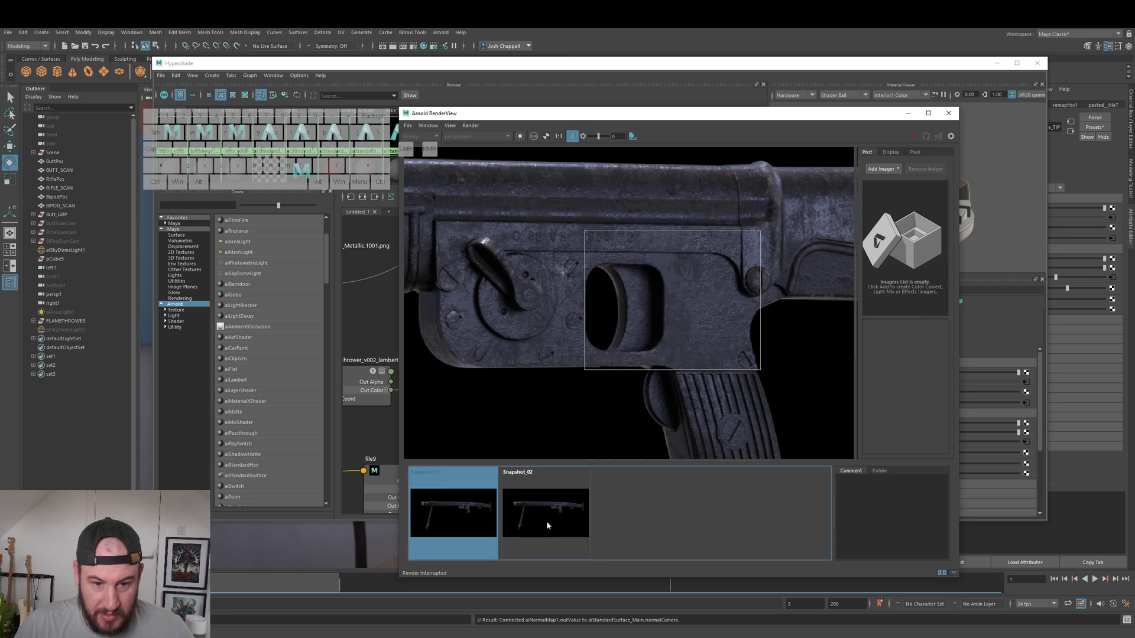
left_click(542, 519)
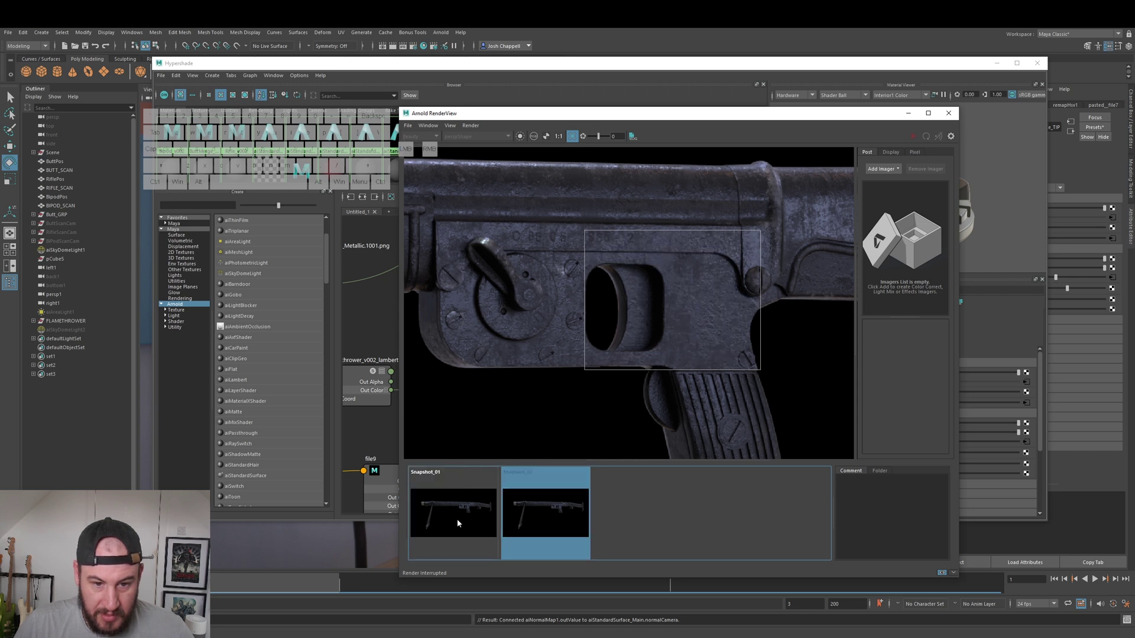
left_click(457, 522)
left_click(537, 517)
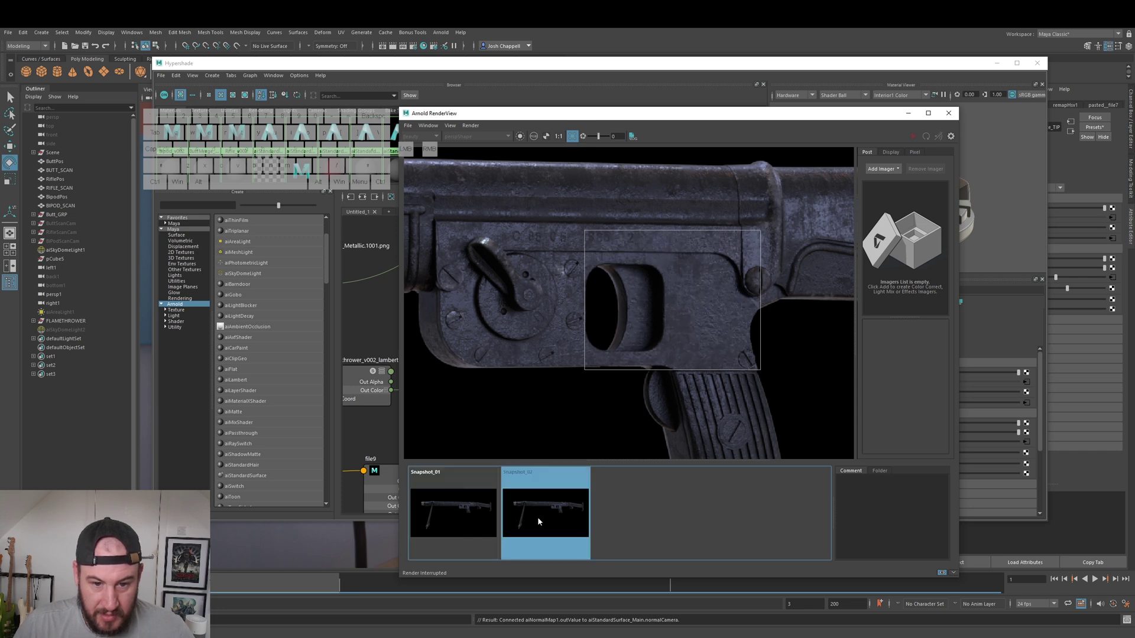
Step: Switch repeatedly between the two stored snapshots to examine the surface detail on the receiver and around the trigger
left_click(473, 517)
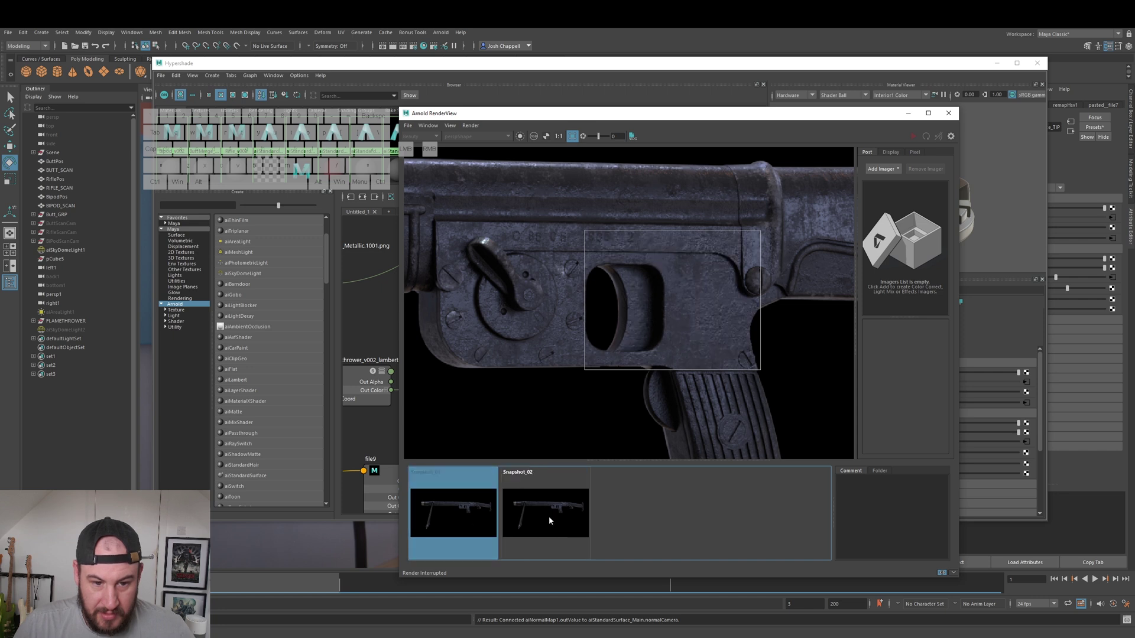
left_click(549, 516)
left_click(489, 517)
left_click(527, 519)
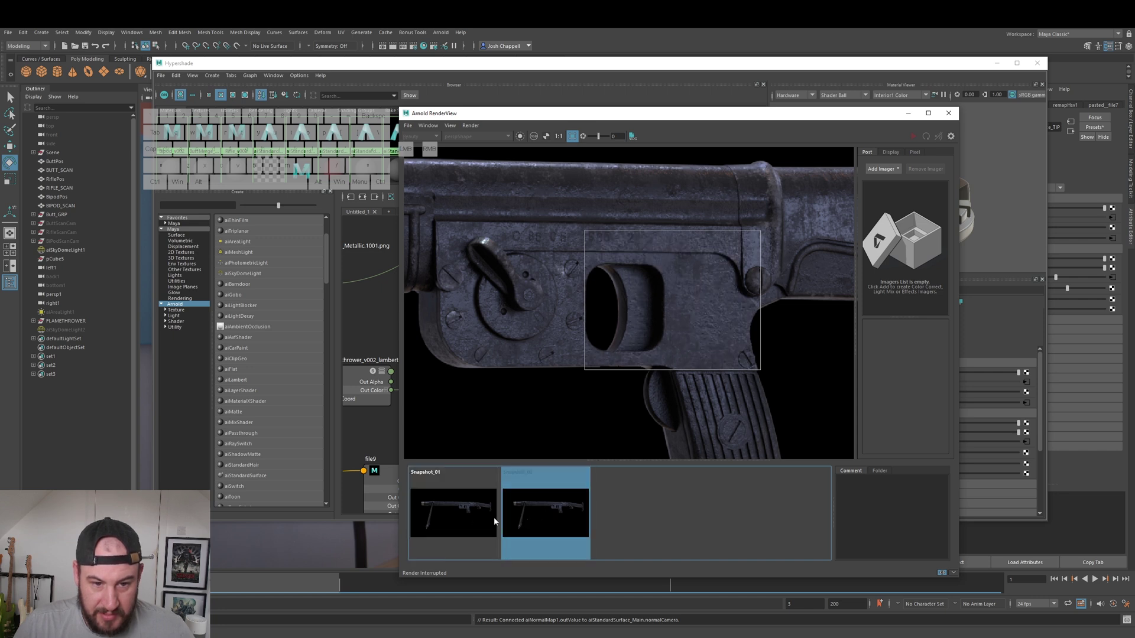
left_click(466, 517)
left_click(556, 514)
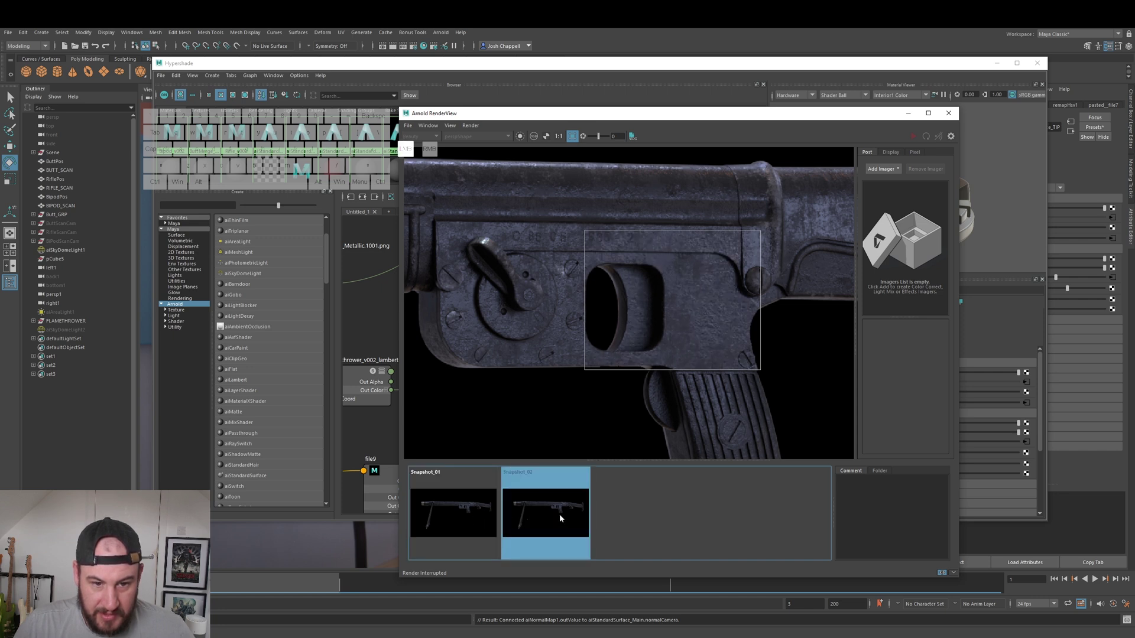
left_click(486, 517)
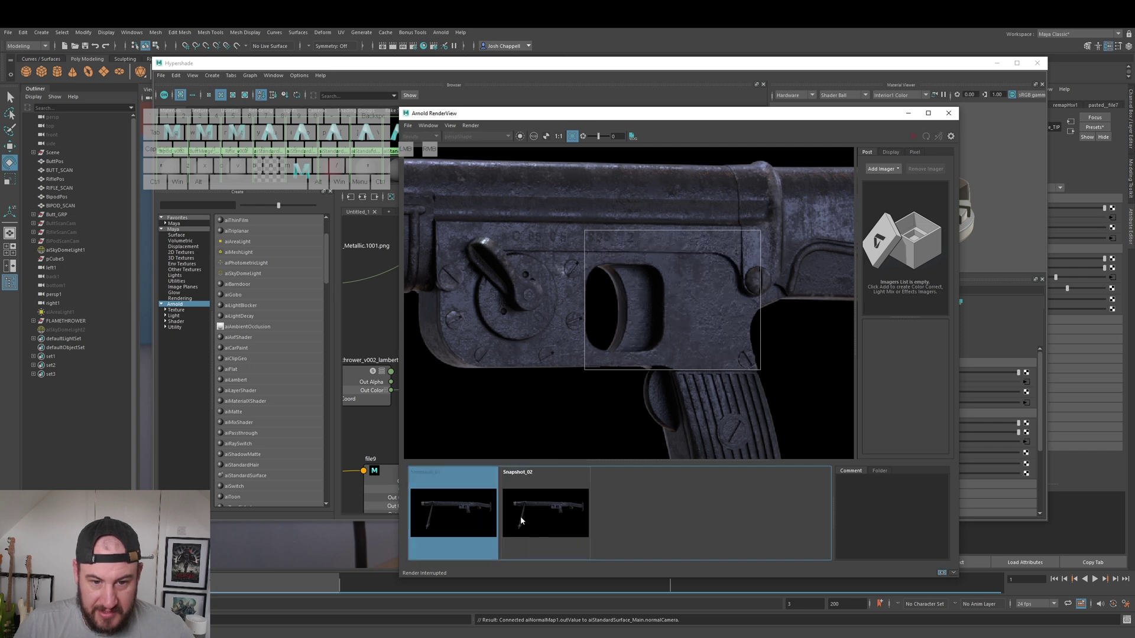
left_click(518, 516)
left_click(462, 514)
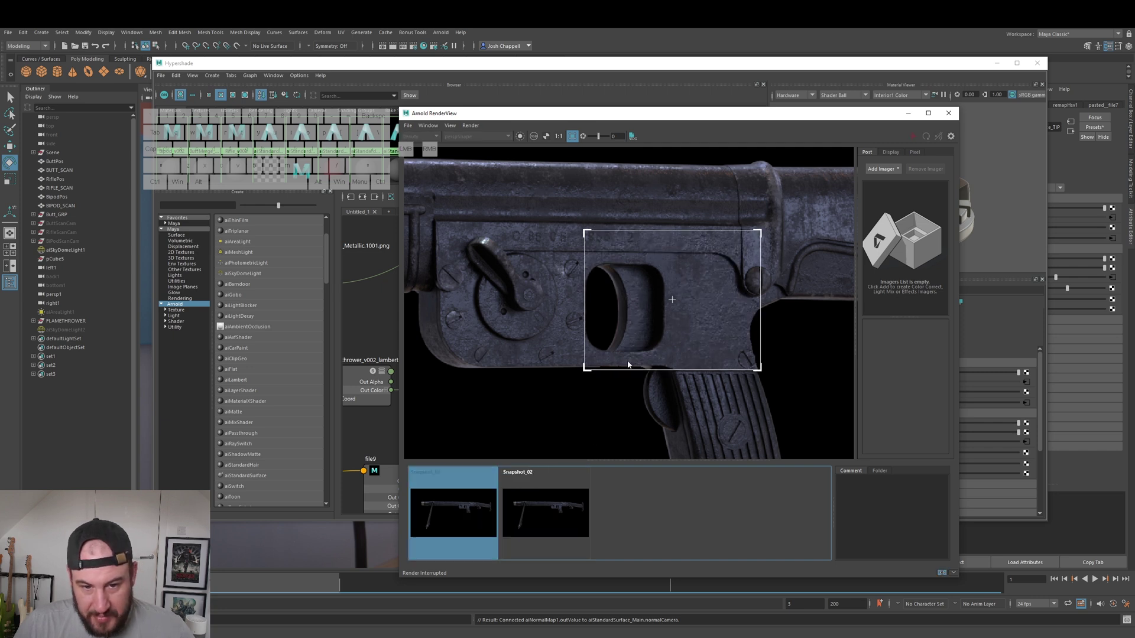
left_click(550, 498)
mouse_move(650, 331)
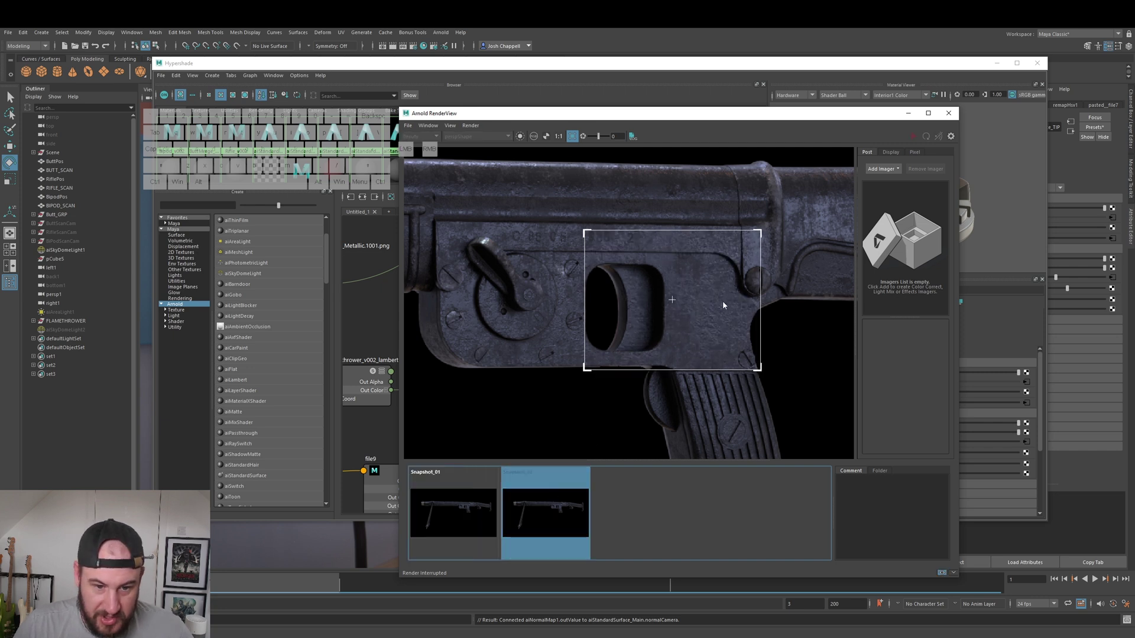
left_click(466, 500)
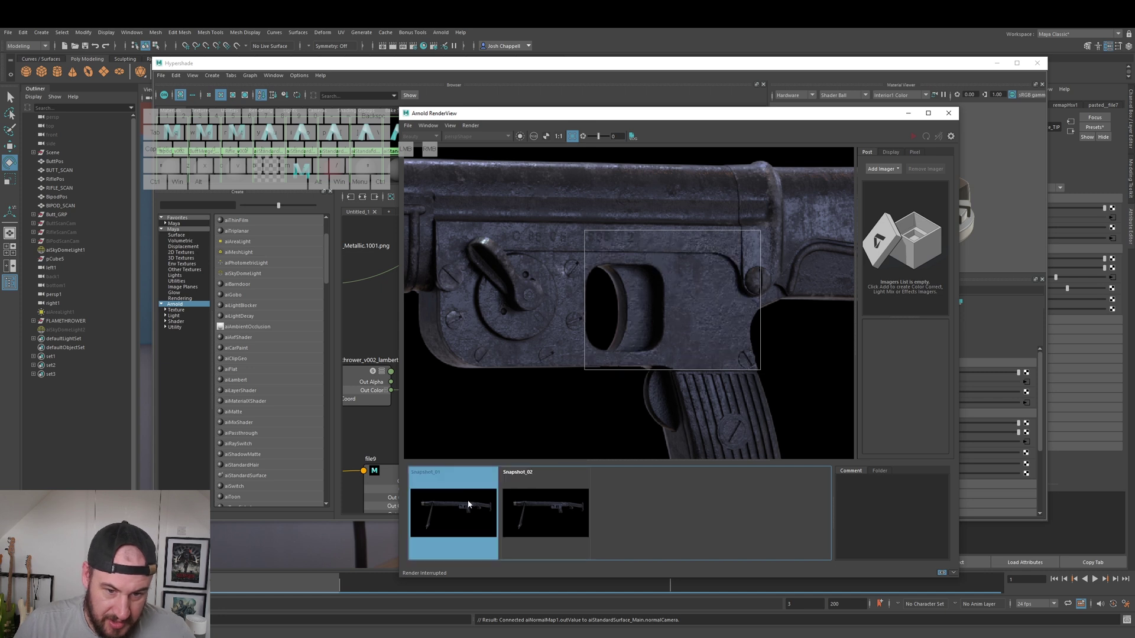
left_click(531, 507)
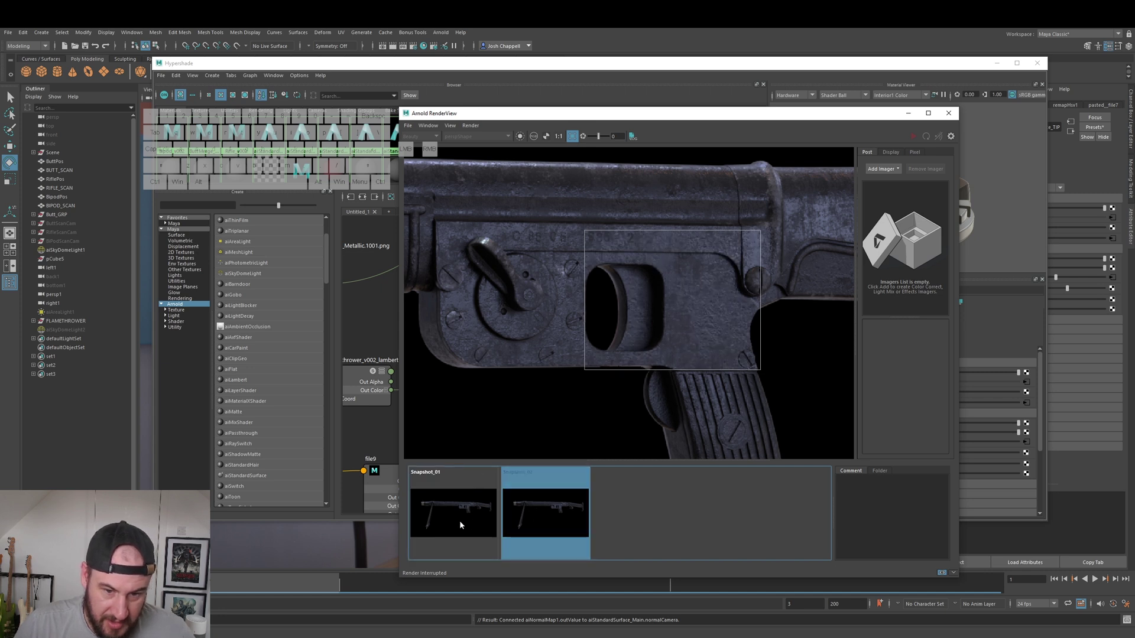
left_click(459, 525)
left_click(516, 524)
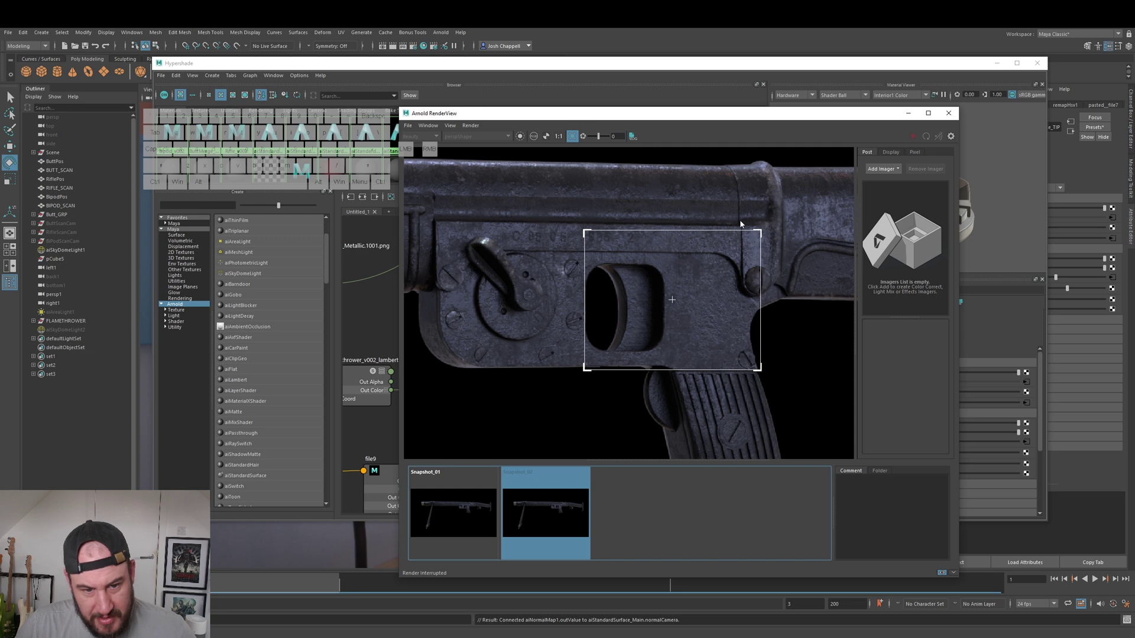
Step: Compare Snapshot_01 and Snapshot_02 at a wider framing that includes the barrel, pistol grip and stock
scroll(713, 257, "down", 2)
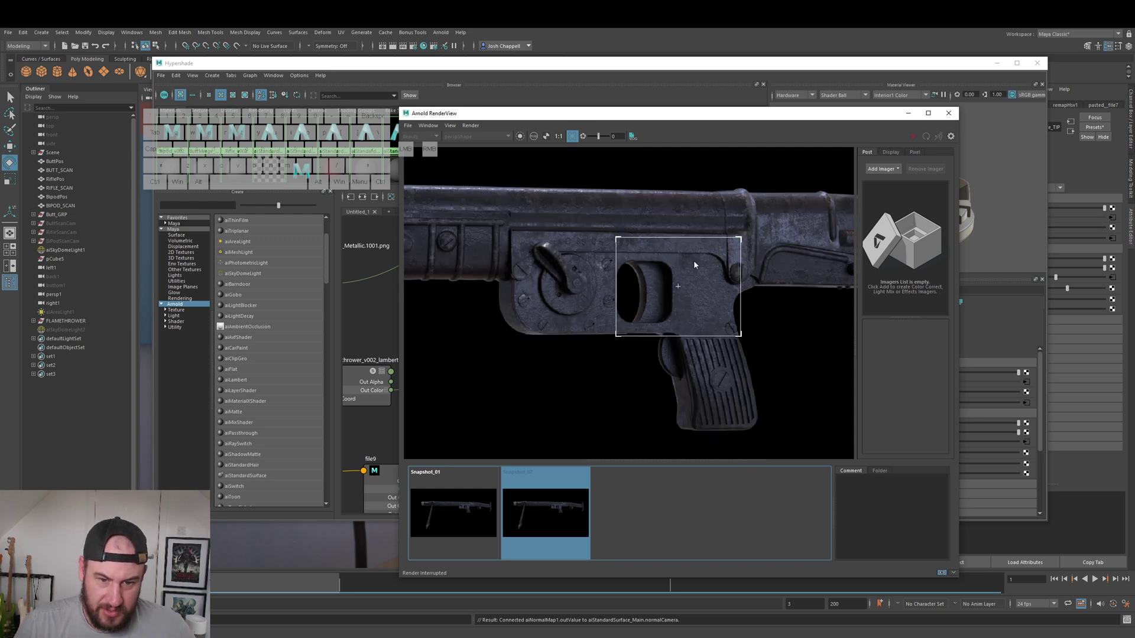
scroll(693, 260, "down", 2)
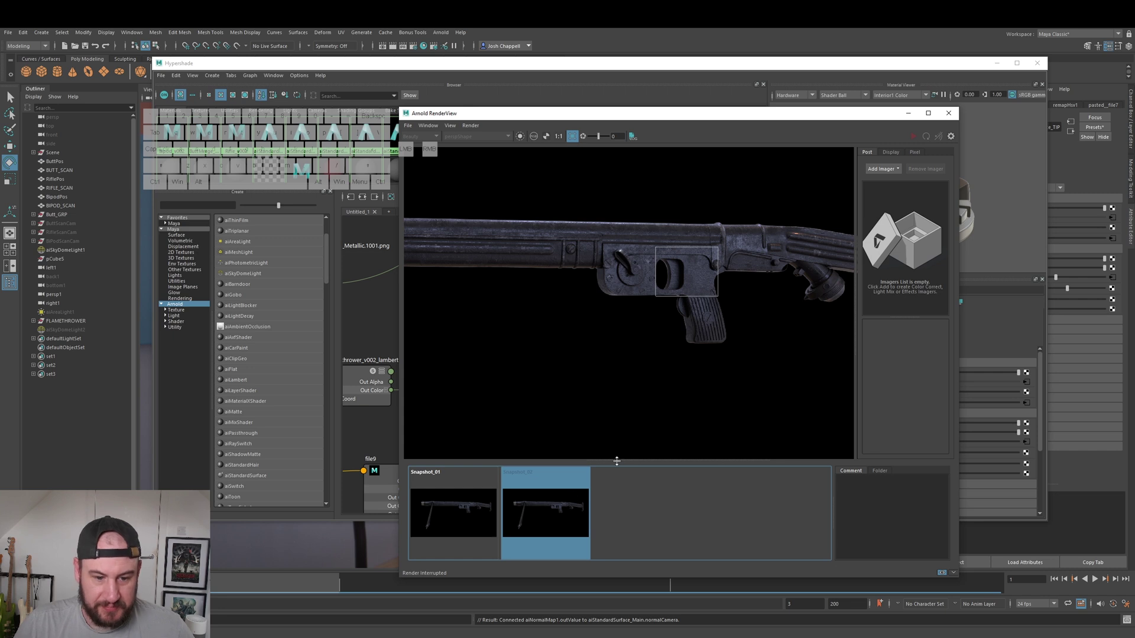
left_click(462, 500)
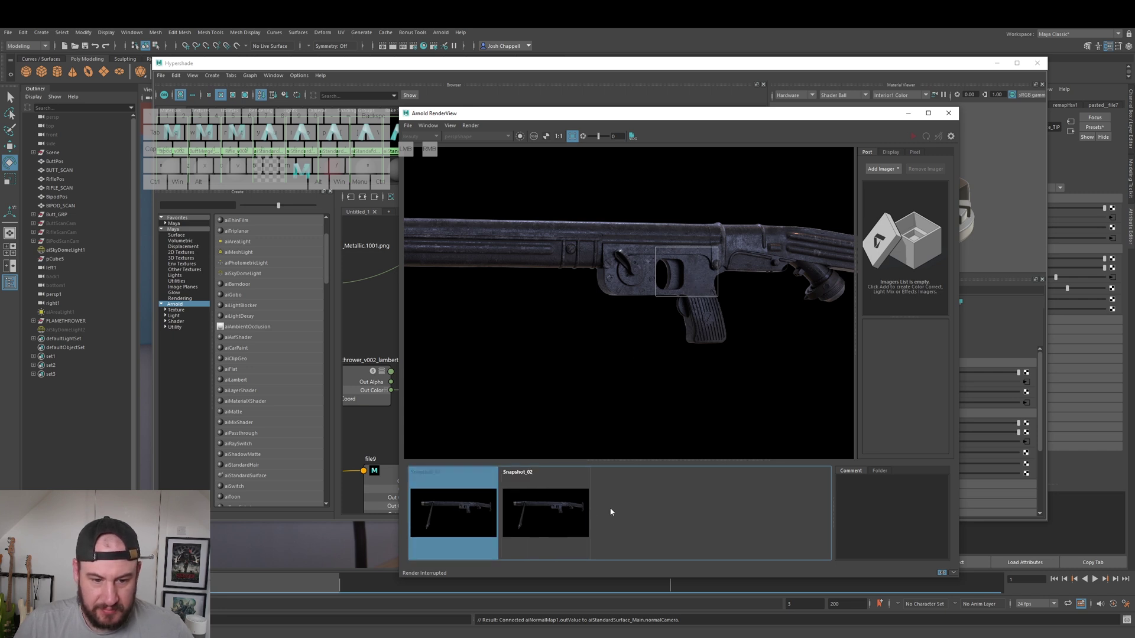
left_click(545, 512)
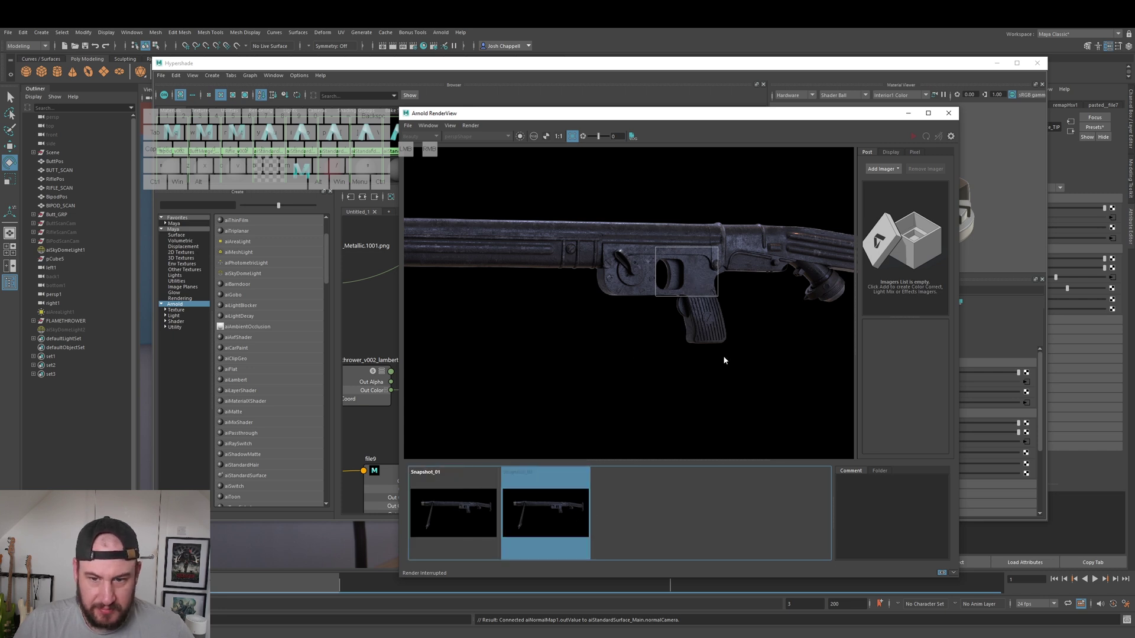
Step: Return from the stored snapshot to the live render, turn off the region render and move the Arnold RenderView off the Hypershade
left_click(941, 572)
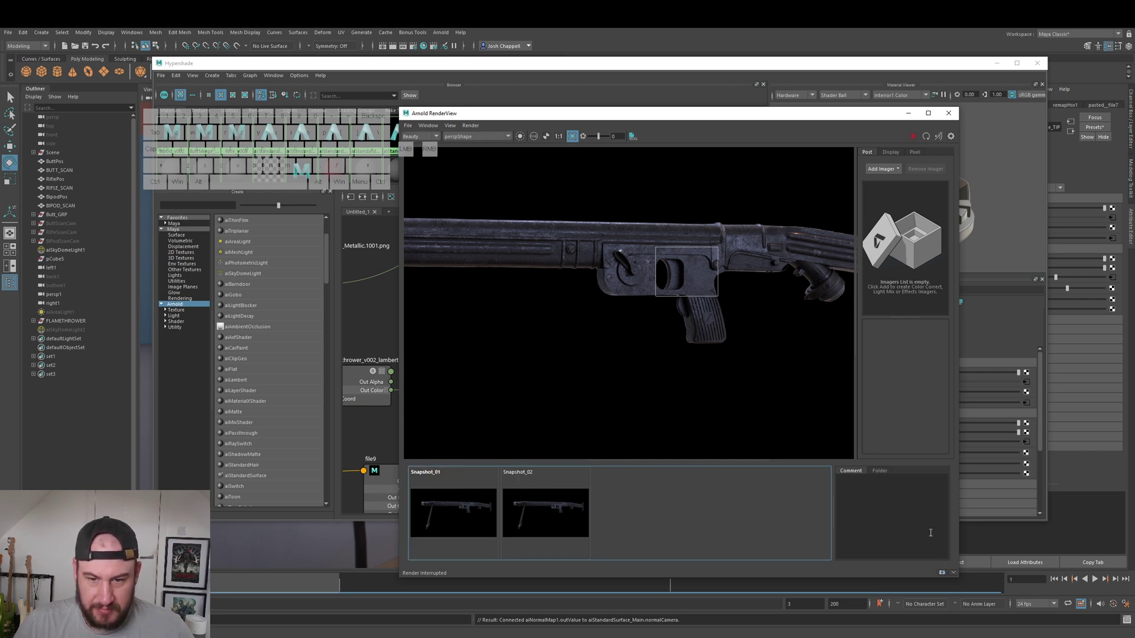
left_click(572, 136)
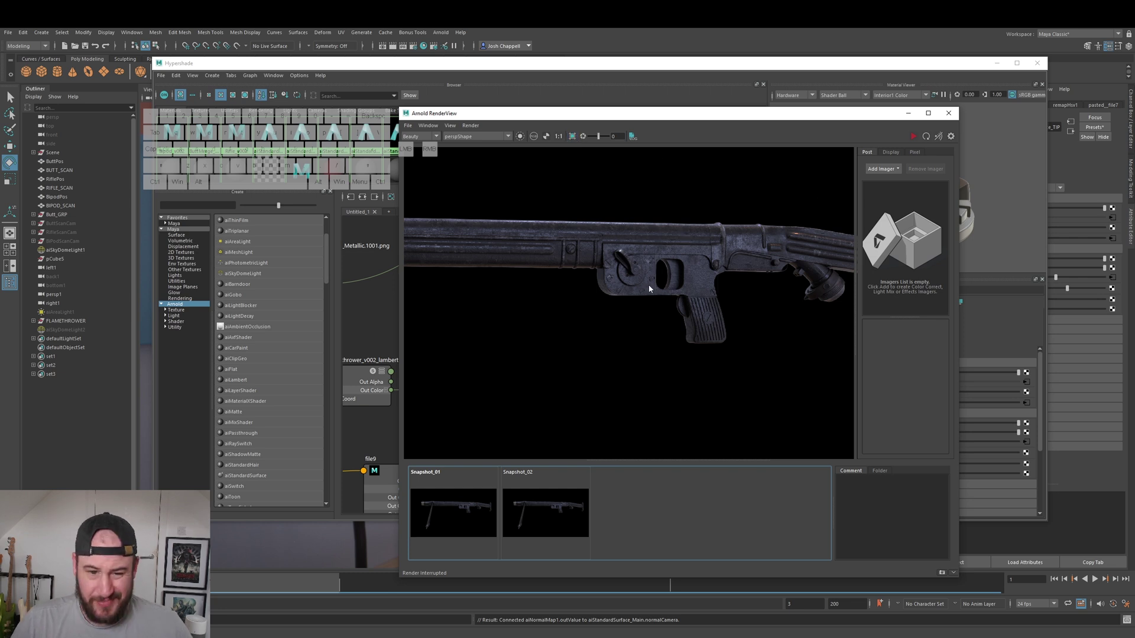
left_click_drag(653, 114, 1134, 160)
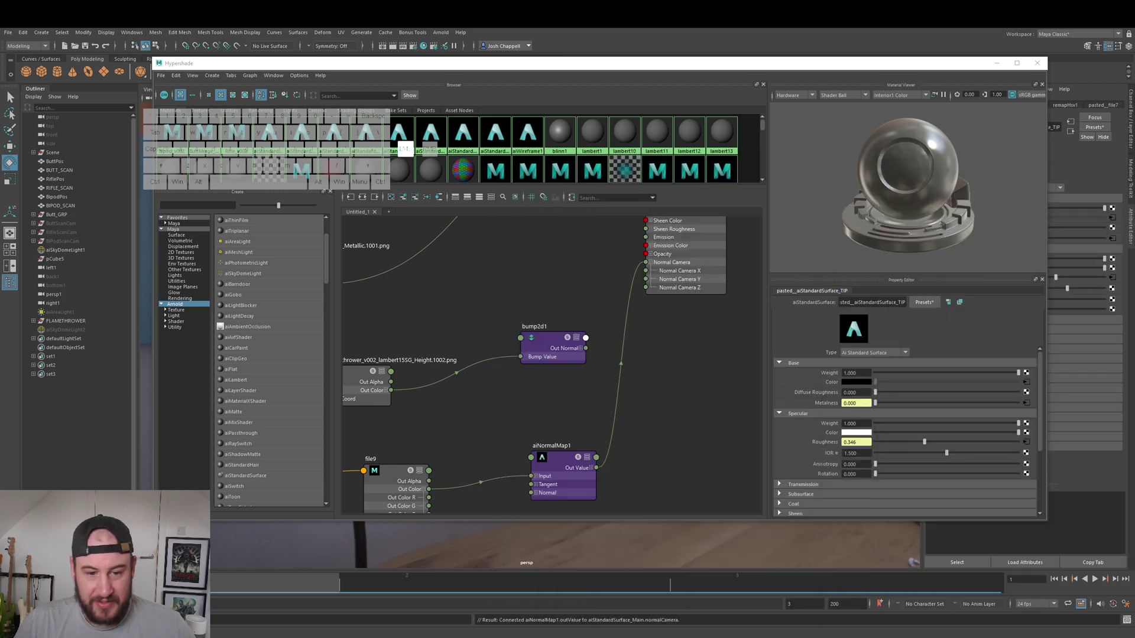
Step: Review the texture network feeding the main aiStandardSurface, inspecting bump2d1 and remapValue1 and nudging the base colour texture nodes aside
scroll(573, 381, "down", 5)
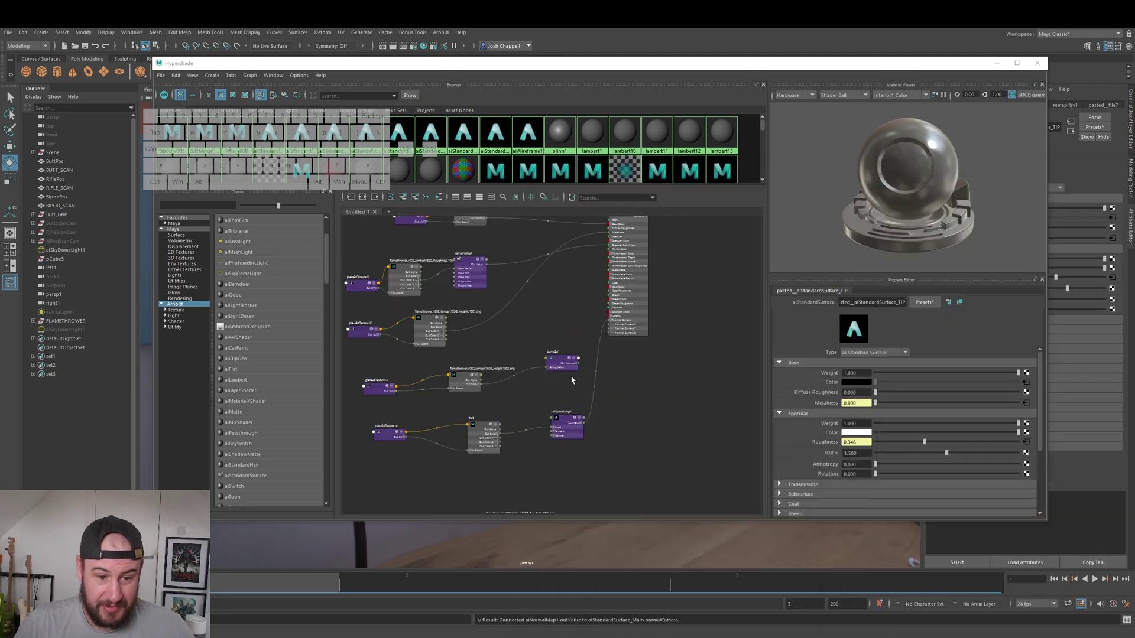
middle_click_drag(572, 380, 682, 379, "alt")
scroll(685, 379, "up", 5)
left_click(662, 379)
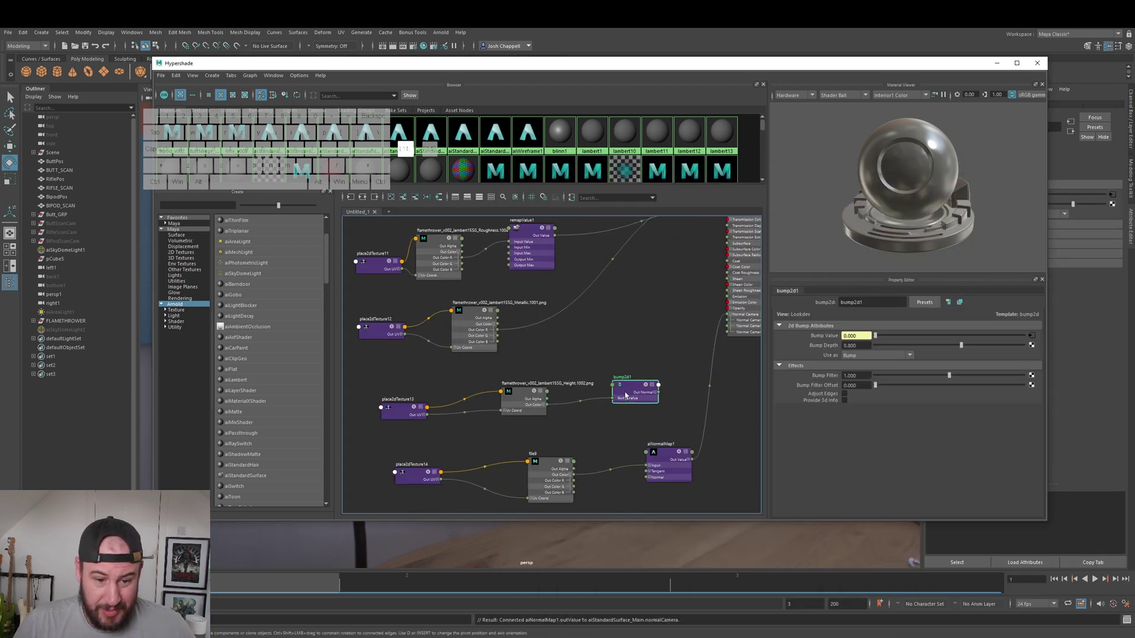
scroll(564, 366, "down", 3)
middle_click_drag(564, 366, 667, 367, "alt")
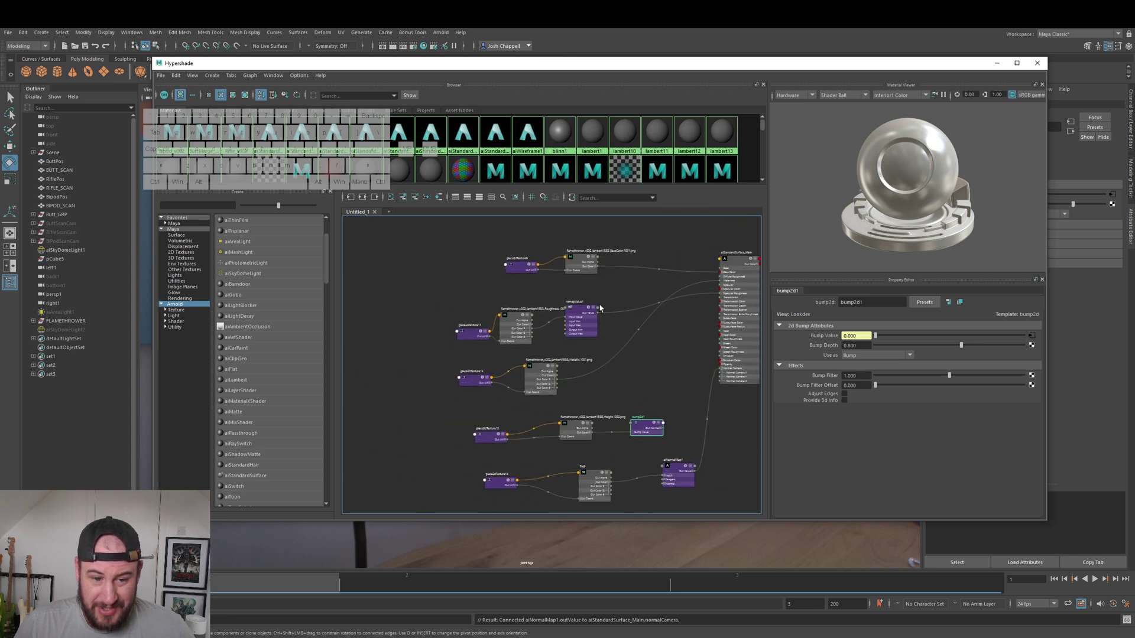
left_click_drag(575, 263, 510, 269)
left_click_drag(1133, 250, 937, 147)
left_click(576, 311)
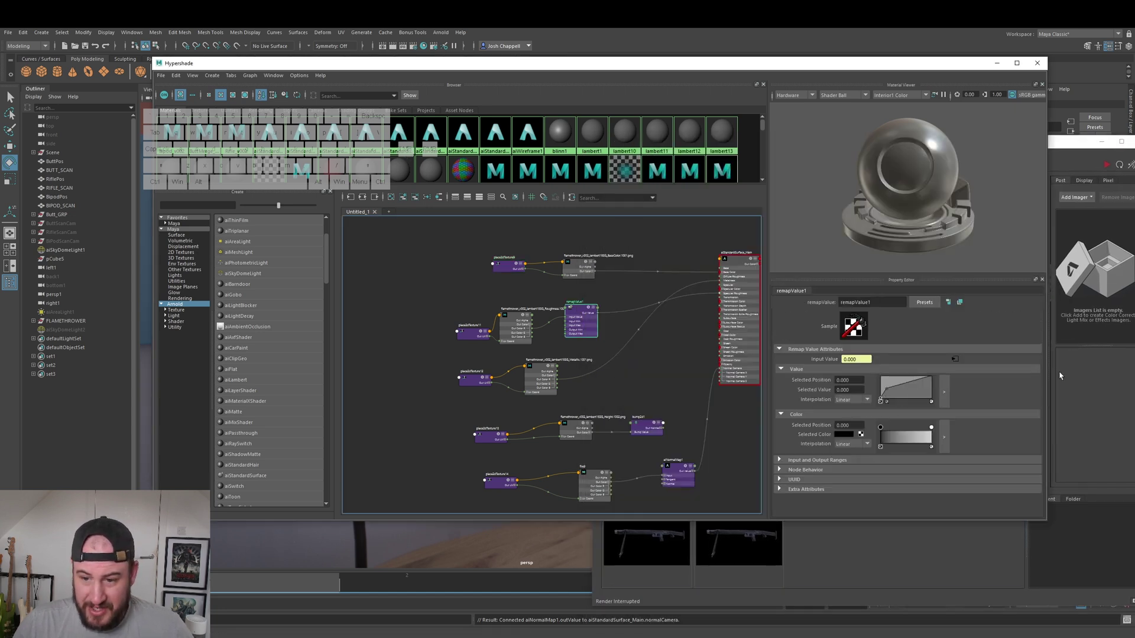
Step: Bring the Arnold RenderView back over the Hypershade and inspect the rendered flamethrower from the muzzle and bipod to the whole weapon
left_click_drag(1068, 142, 922, 95)
middle_click_drag(648, 258, 832, 303)
scroll(609, 172, "down", 2)
scroll(535, 237, "up", 3)
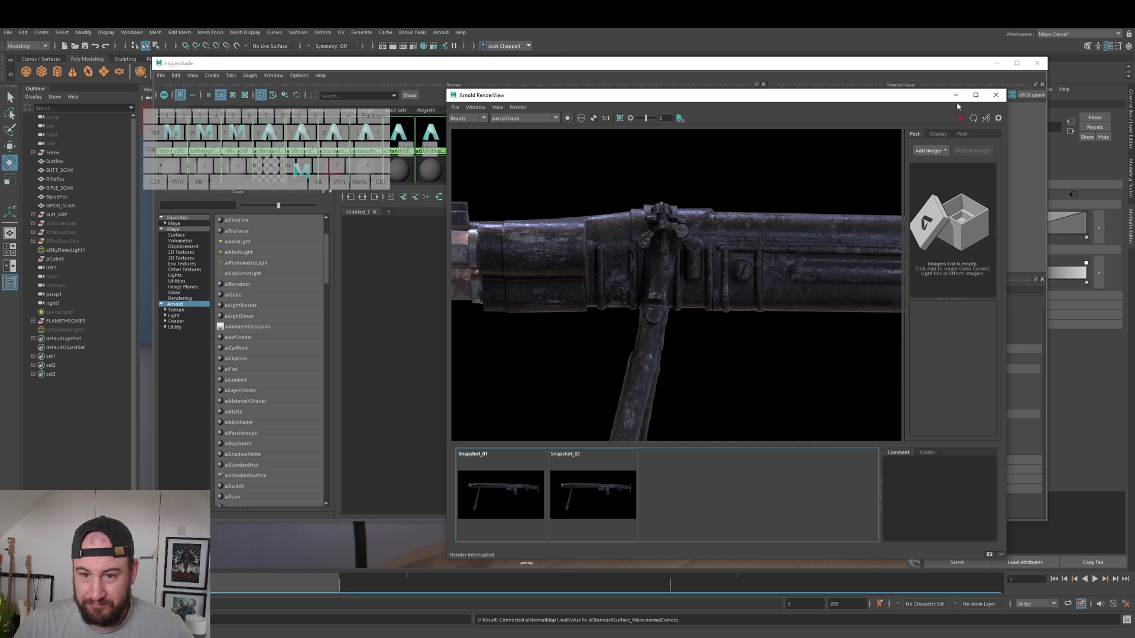
scroll(809, 238, "down", 3)
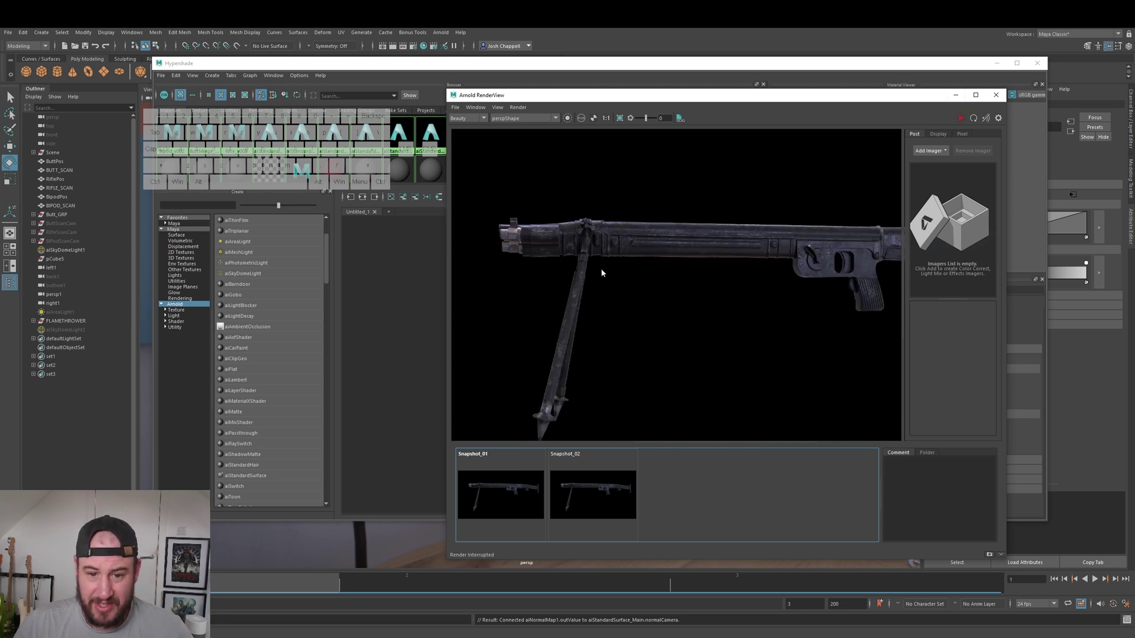
scroll(601, 269, "down", 2)
middle_click_drag(756, 272, 693, 277)
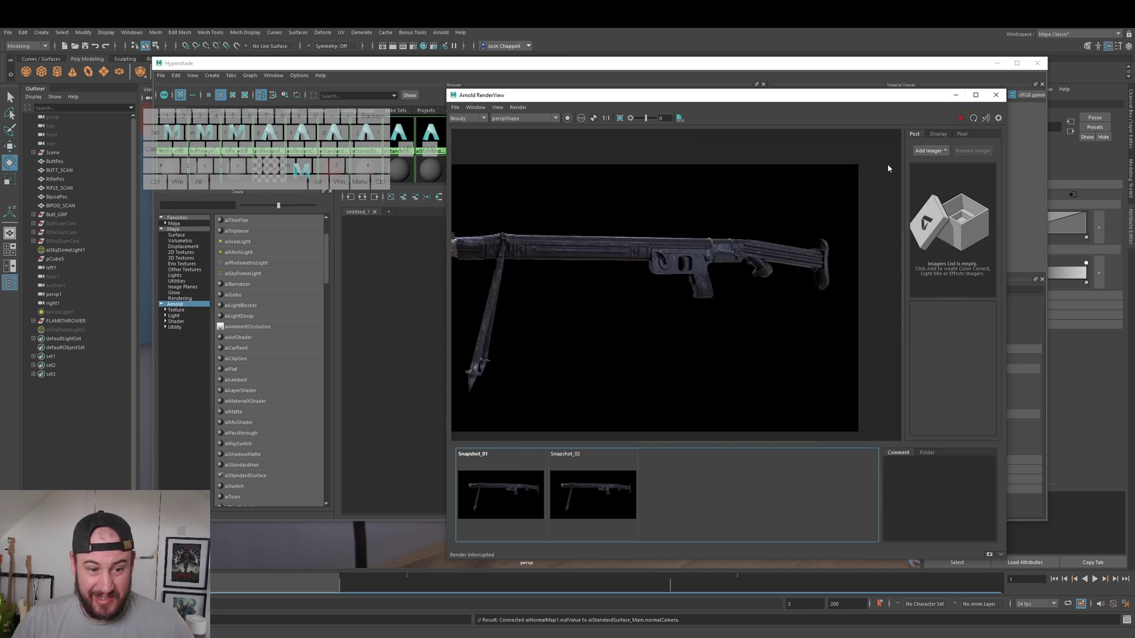